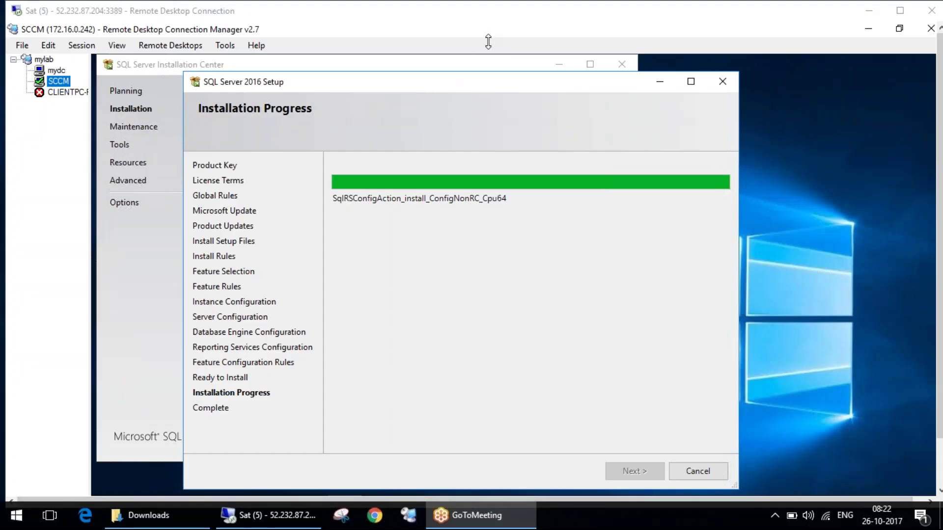
Maximize the remote desktop session and reposition the SQL Server installation progress window
{"action": "left_click", "coordinate": [519, 266]}
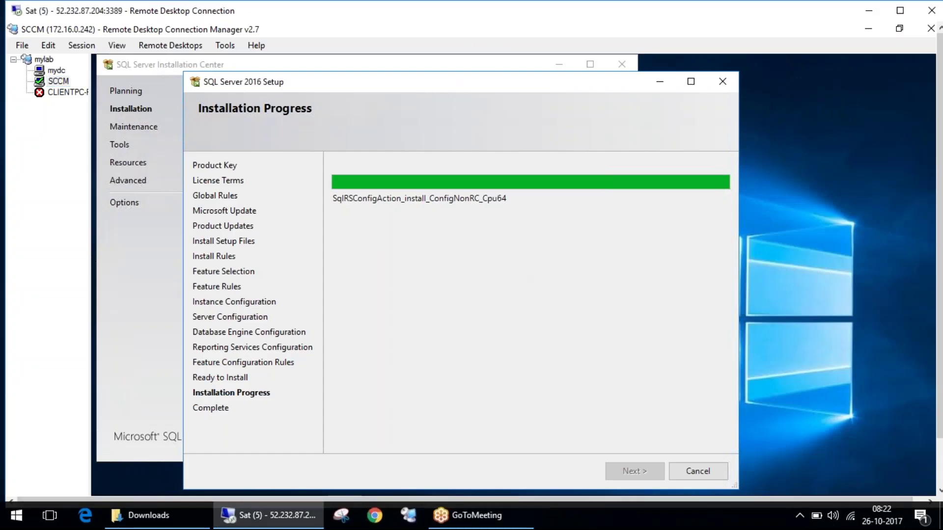
{"action": "double_click", "coordinate": [508, 24]}
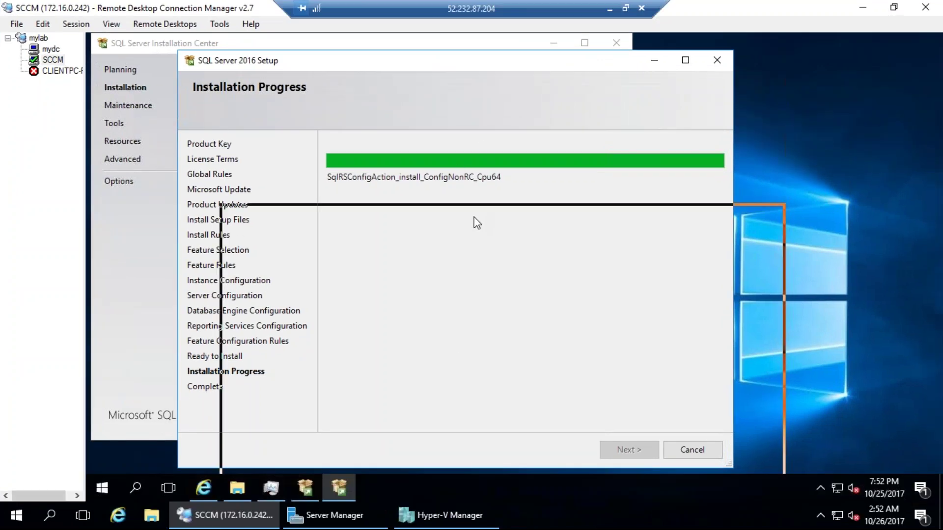
{"action": "left_click_drag", "start_coordinate": [476, 223], "coordinate": [425, 58]}
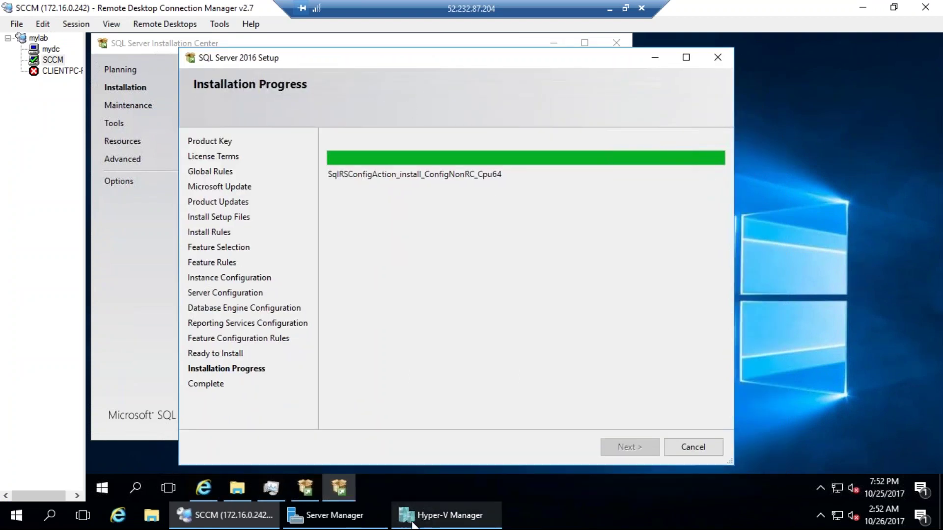
{"action": "mouse_move", "coordinate": [479, 520]}
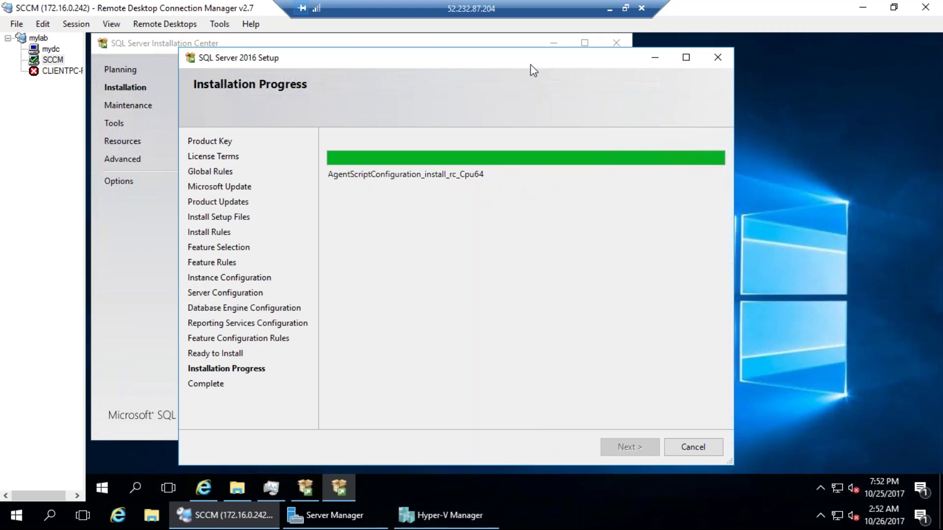
{"action": "mouse_move", "coordinate": [531, 64]}
{"action": "left_mouse_down"}
{"action": "mouse_move", "coordinate": [528, 54]}
{"action": "mouse_move", "coordinate": [525, 71]}
{"action": "left_mouse_up"}
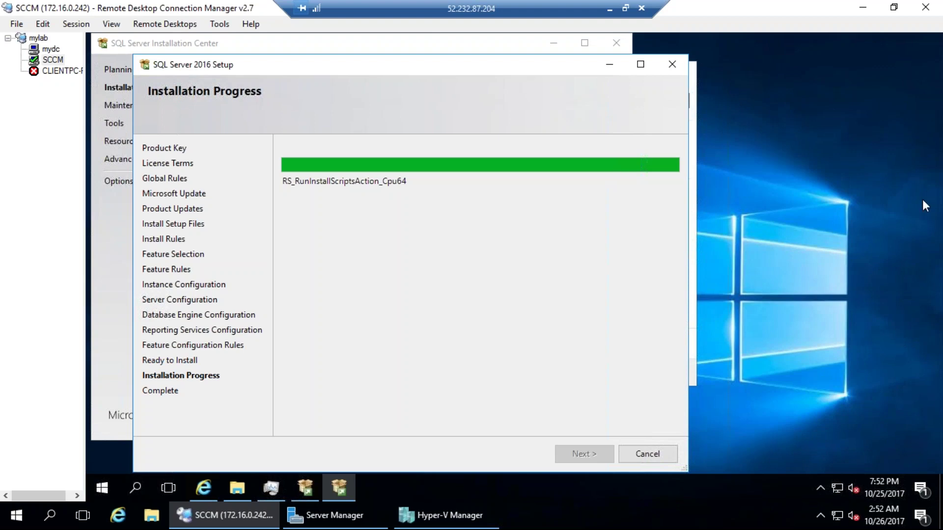
{"action": "left_click_drag", "start_coordinate": [433, 69], "coordinate": [590, 53]}
Minimize the SQL Server Installation Center and bring the installation progress window to the front
{"action": "left_click", "coordinate": [192, 343]}
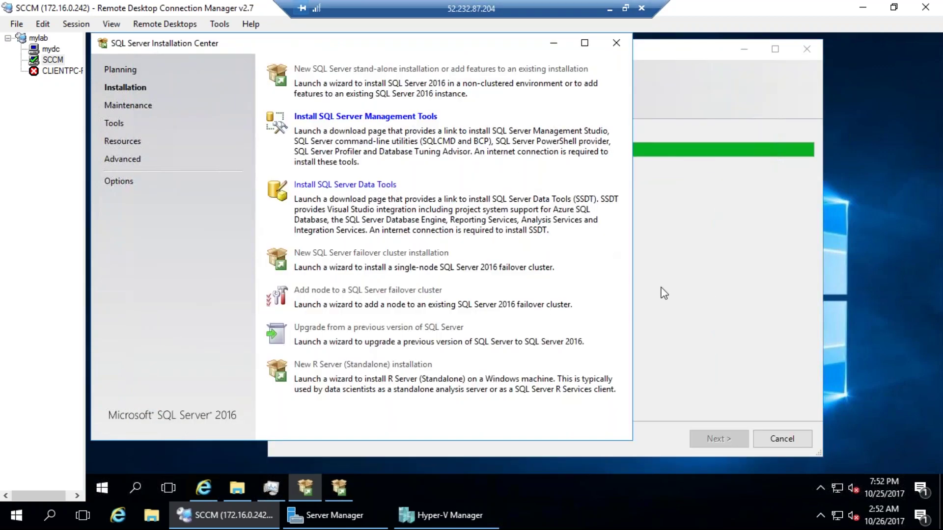
{"action": "left_click", "coordinate": [349, 494]}
{"action": "left_click", "coordinate": [339, 493]}
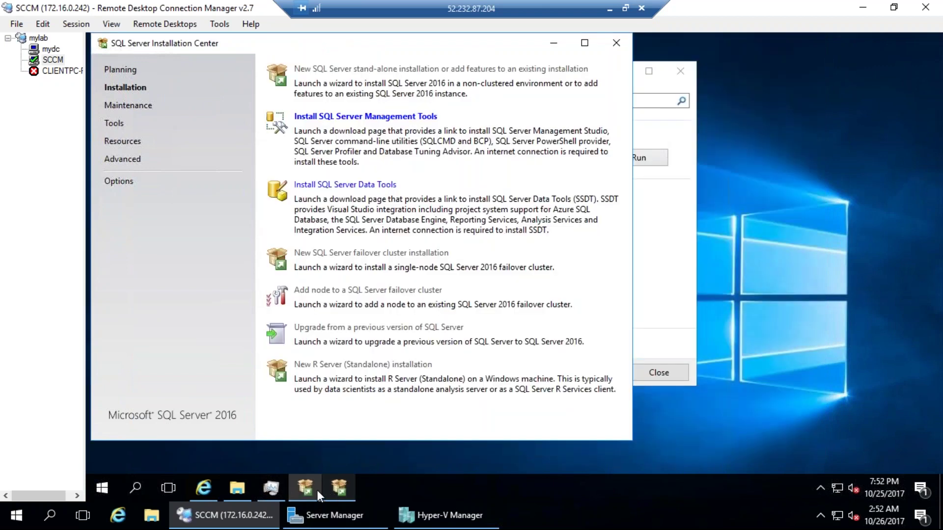
{"action": "left_click", "coordinate": [314, 489]}
{"action": "left_click", "coordinate": [340, 491]}
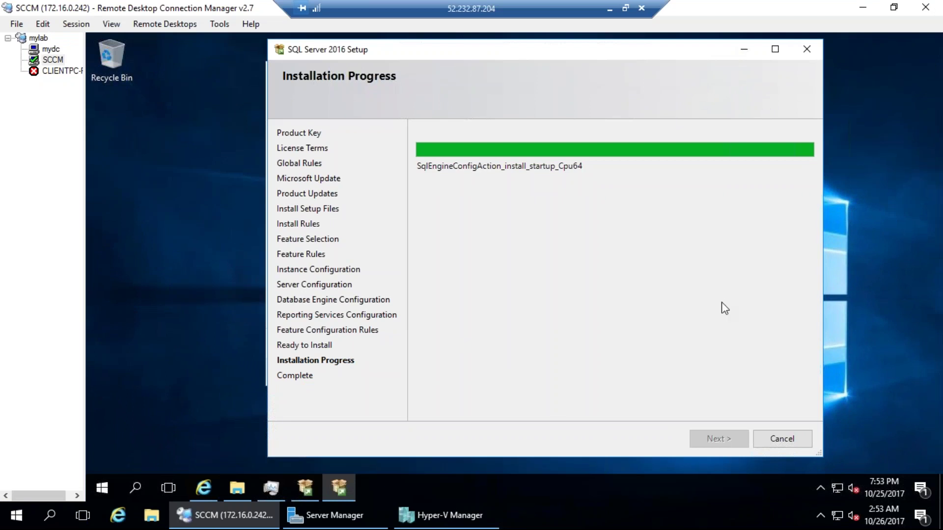
{"action": "left_click_drag", "start_coordinate": [371, 229], "coordinate": [396, 209]}
{"action": "mouse_move", "coordinate": [401, 227]}
{"action": "left_mouse_down"}
{"action": "mouse_move", "coordinate": [410, 248]}
{"action": "mouse_move", "coordinate": [429, 231]}
{"action": "left_mouse_up"}
{"action": "mouse_move", "coordinate": [411, 207]}
{"action": "left_mouse_down"}
{"action": "mouse_move", "coordinate": [432, 199]}
{"action": "mouse_move", "coordinate": [458, 231]}
{"action": "left_mouse_up"}
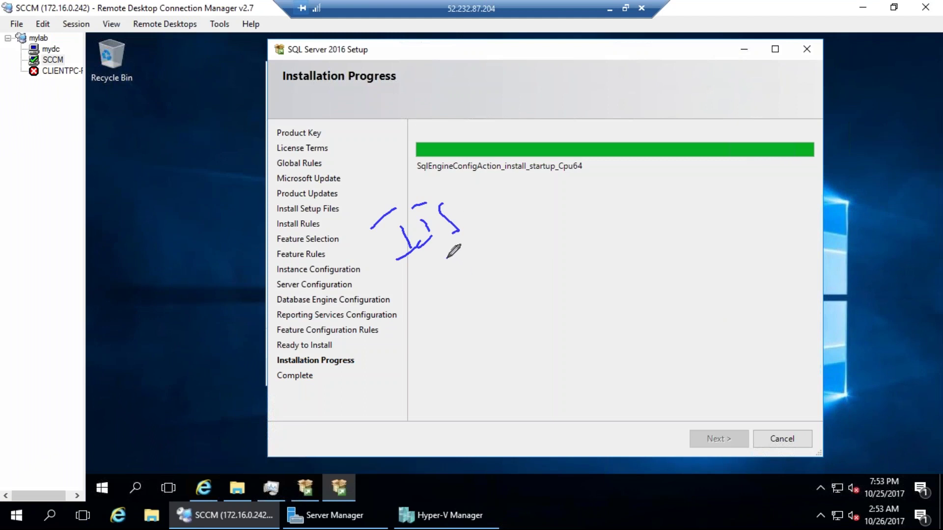
{"action": "mouse_move", "coordinate": [444, 241]}
{"action": "left_mouse_down"}
{"action": "mouse_move", "coordinate": [459, 274]}
{"action": "mouse_move", "coordinate": [472, 248]}
{"action": "mouse_move", "coordinate": [473, 263]}
{"action": "left_mouse_up"}
{"action": "mouse_move", "coordinate": [481, 229]}
{"action": "left_mouse_down"}
{"action": "mouse_move", "coordinate": [498, 249]}
{"action": "mouse_move", "coordinate": [467, 245]}
{"action": "mouse_move", "coordinate": [474, 241]}
{"action": "left_mouse_up"}
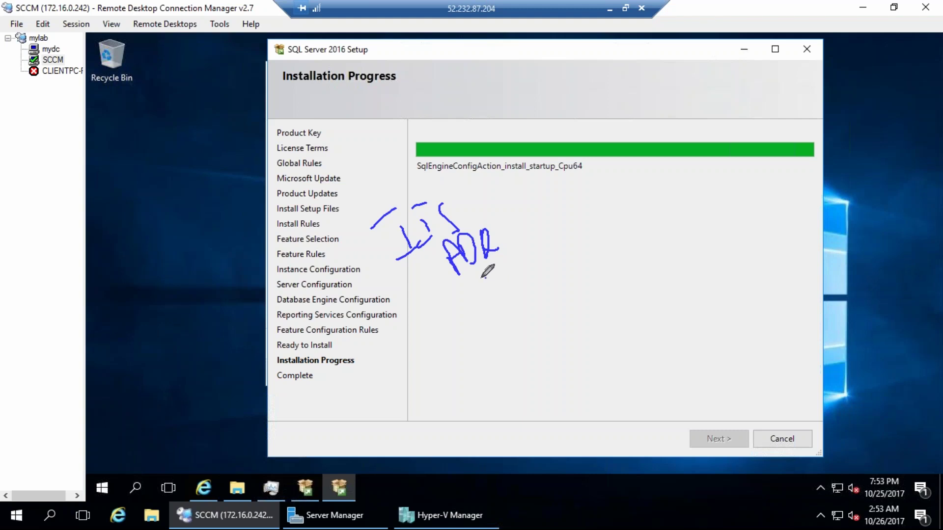
{"action": "left_click_drag", "start_coordinate": [493, 277], "coordinate": [477, 297]}
{"action": "mouse_move", "coordinate": [507, 279]}
{"action": "left_mouse_down"}
{"action": "mouse_move", "coordinate": [528, 294]}
{"action": "mouse_move", "coordinate": [548, 277]}
{"action": "left_mouse_up"}
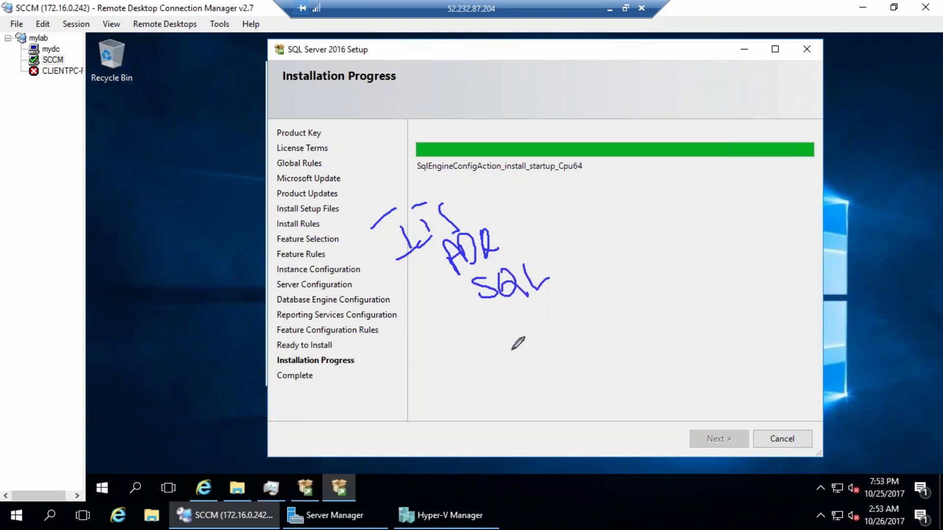
{"action": "left_click_drag", "start_coordinate": [509, 332], "coordinate": [490, 364]}
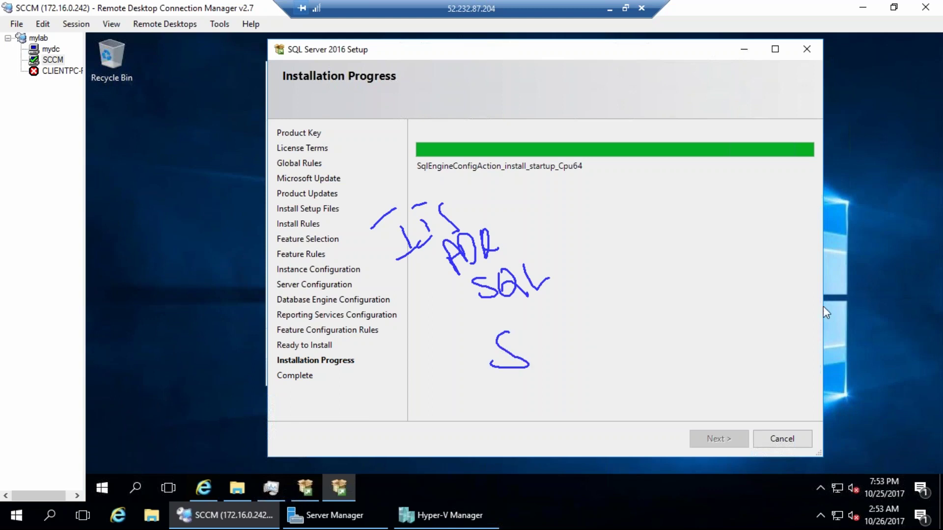
{"action": "key", "text": "e"}
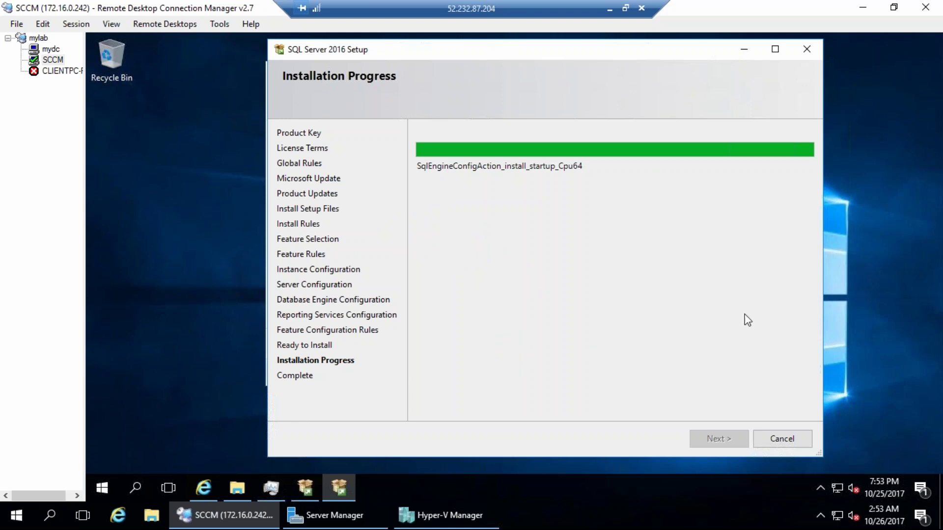
Open a local File Explorer window on the Downloads folder
{"action": "left_click", "coordinate": [237, 488]}
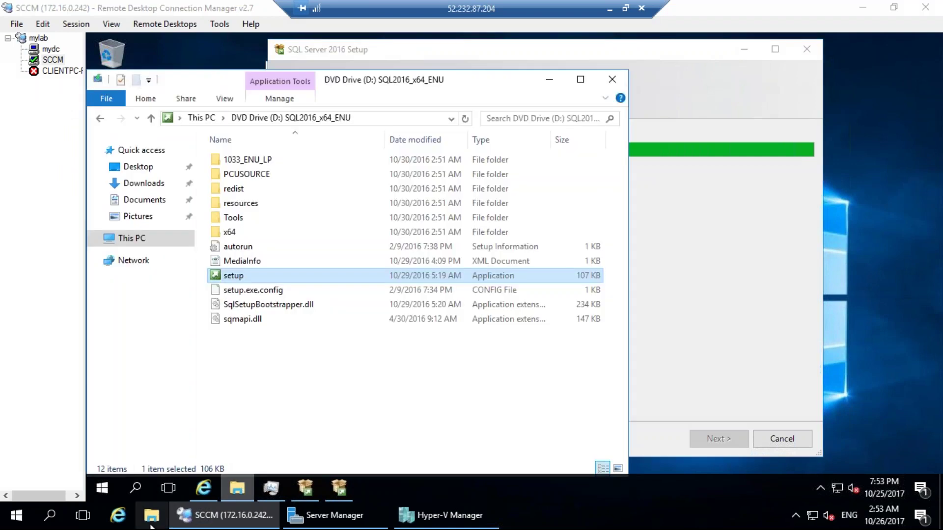
{"action": "left_click", "coordinate": [151, 516]}
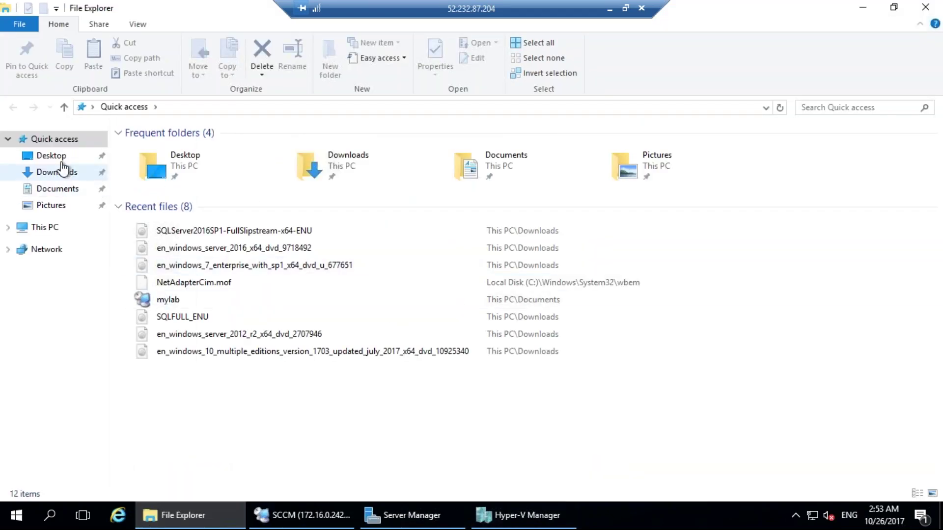
{"action": "left_click", "coordinate": [74, 173]}
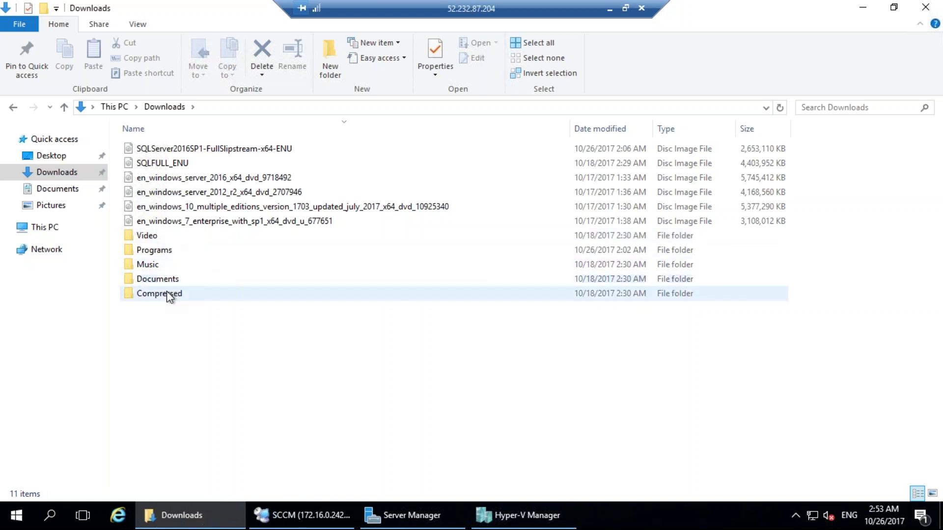
{"action": "left_click", "coordinate": [168, 278]}
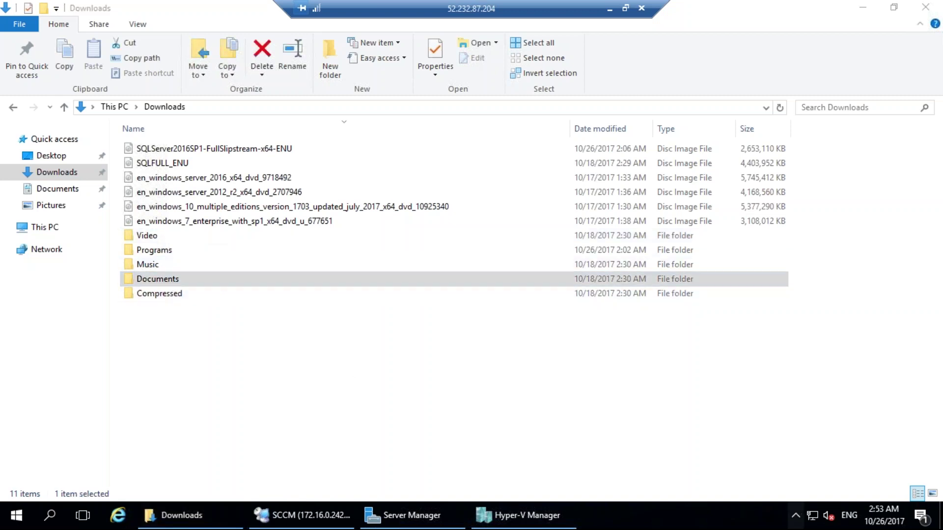
Find the SC_Configmgr_SCEP download in Internet Download Manager, then select SC_Configmgr_SCEP_1702 in Downloads\Programs
{"action": "double_click", "coordinate": [796, 487]}
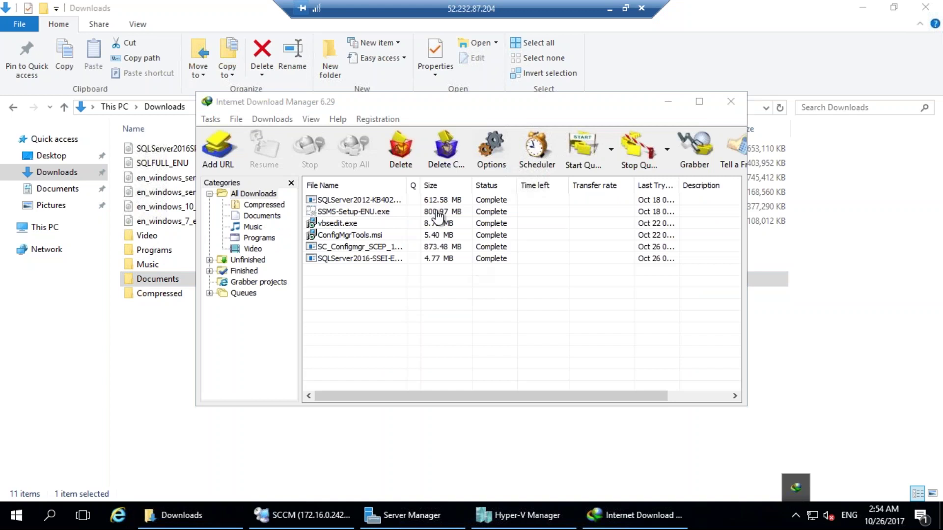
{"action": "left_click", "coordinate": [381, 248]}
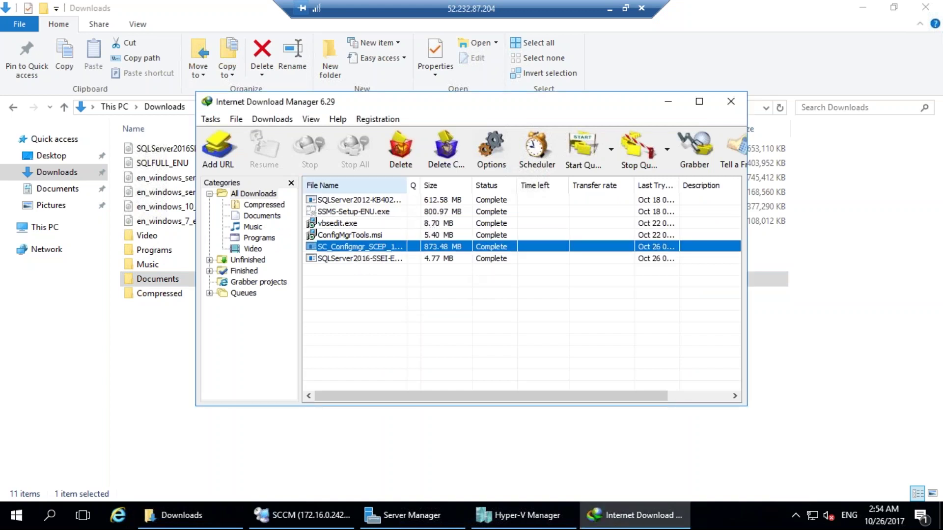
{"action": "double_click", "coordinate": [407, 185]}
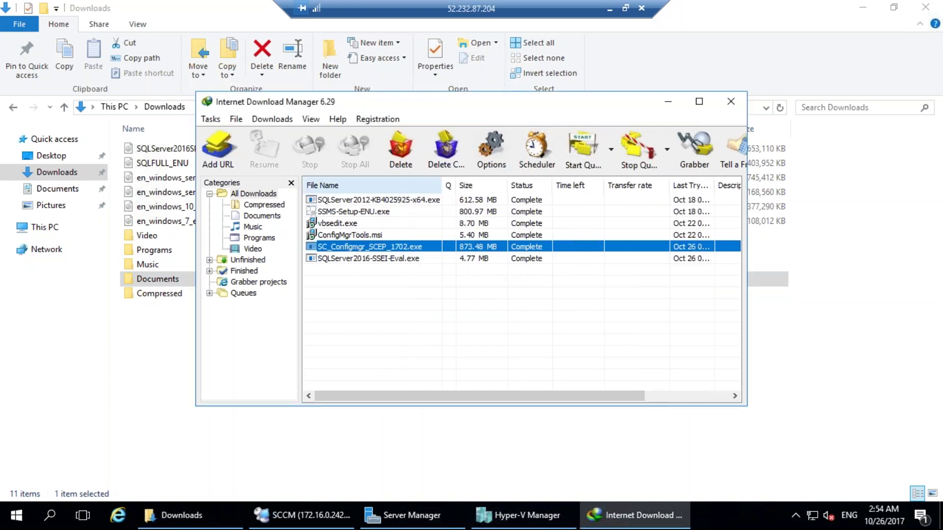
{"action": "right_click", "coordinate": [369, 256]}
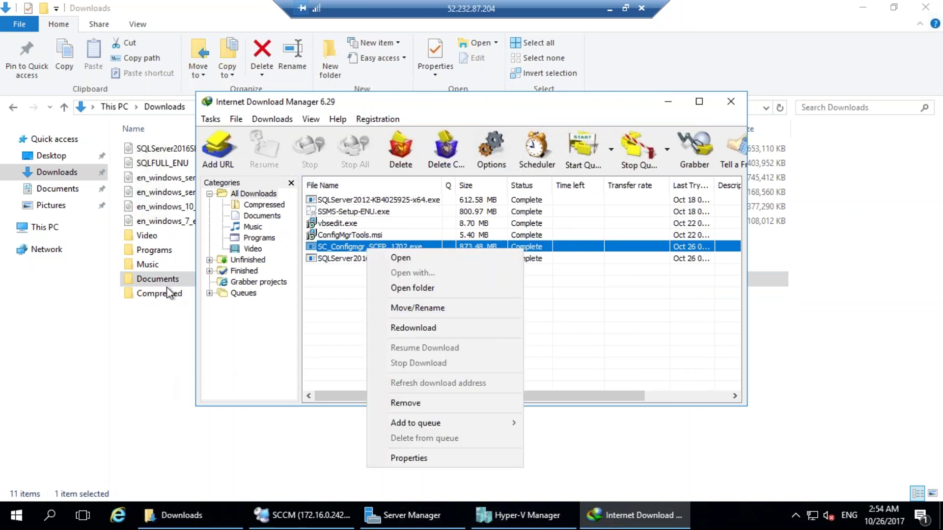
{"action": "double_click", "coordinate": [152, 251]}
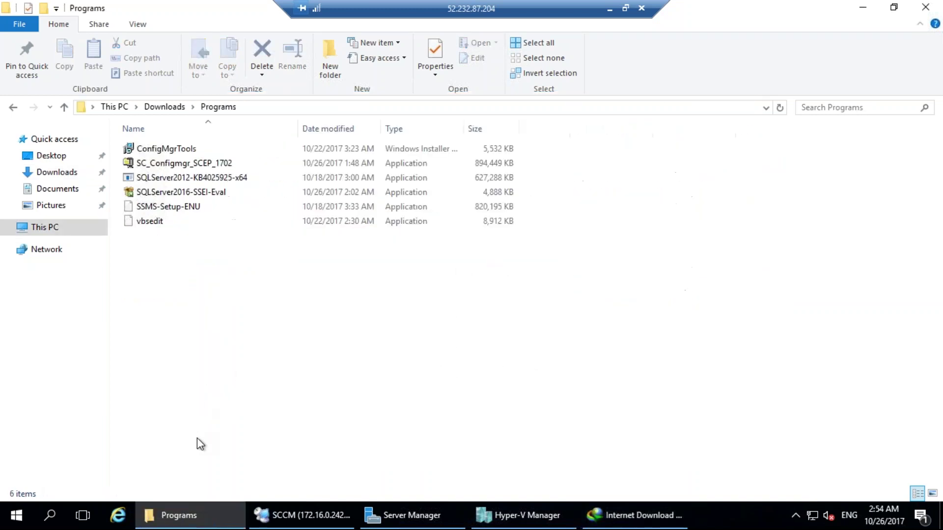
{"action": "left_click", "coordinate": [222, 164]}
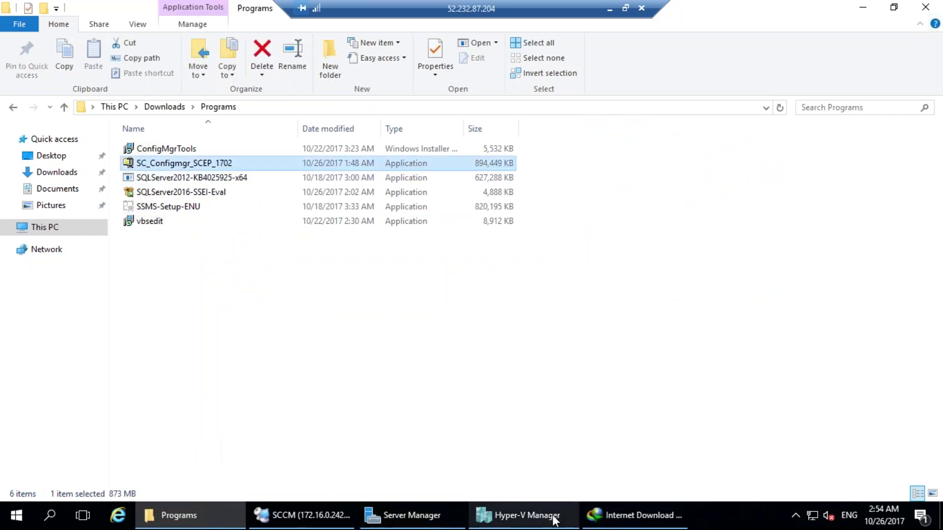
In the SCCM remote session, open the server's Downloads folder on Local Disk (C:)
{"action": "left_click", "coordinate": [347, 521]}
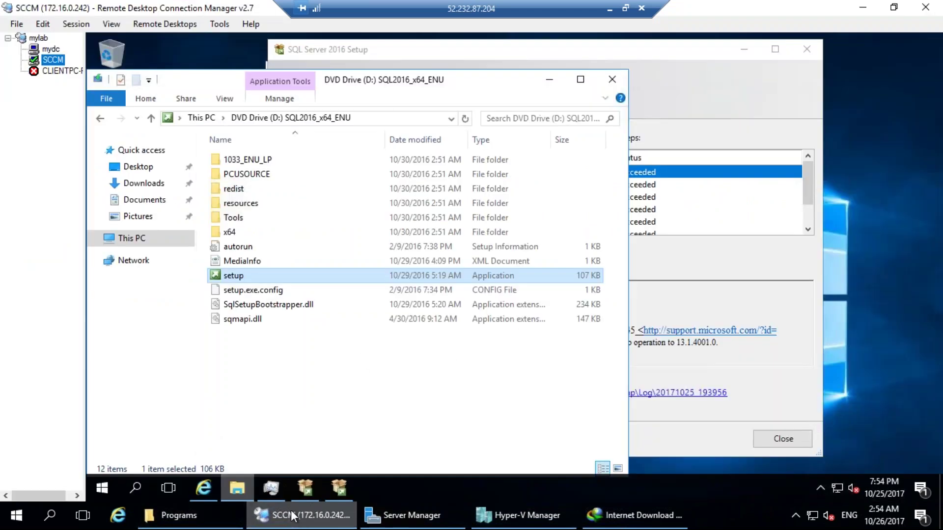
{"action": "left_click", "coordinate": [199, 117]}
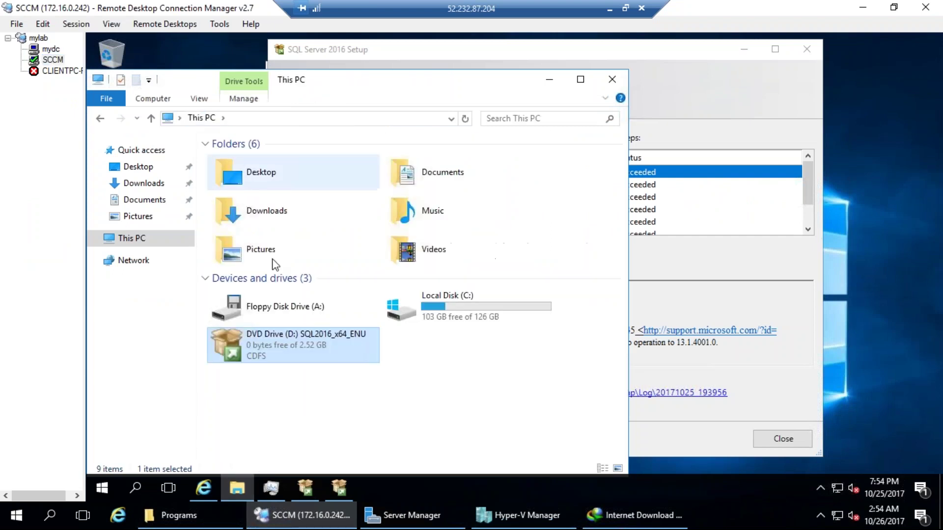
{"action": "double_click", "coordinate": [442, 306]}
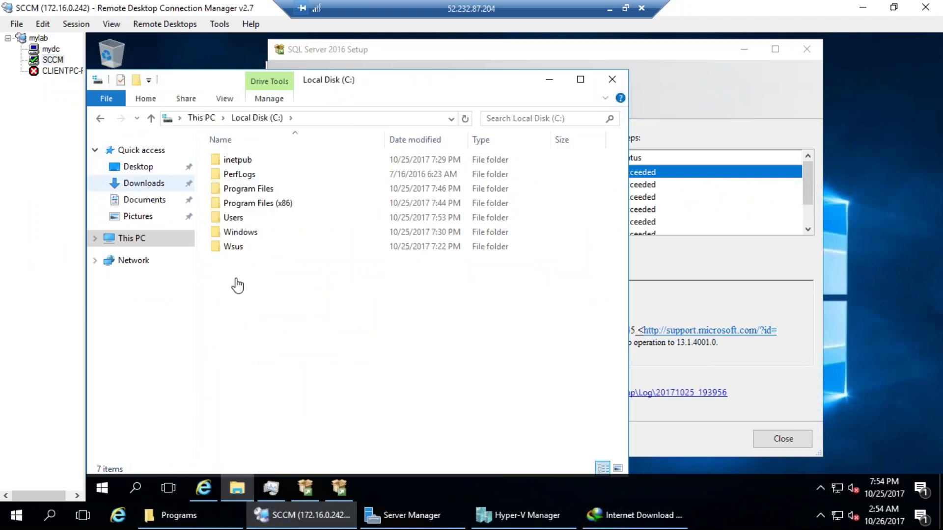
{"action": "left_click", "coordinate": [143, 183]}
{"action": "left_click_drag", "start_coordinate": [217, 86], "coordinate": [227, 87]}
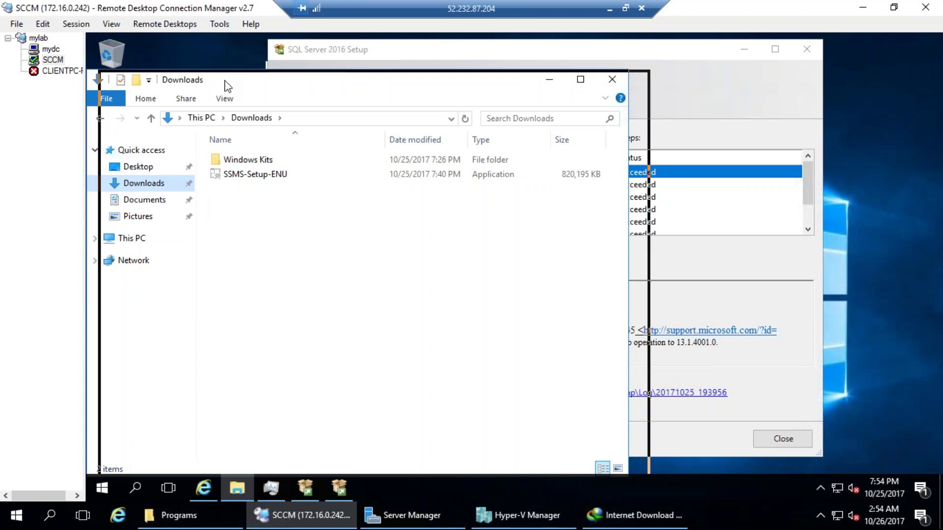
Copy the local SC_Configmgr_SCEP_1702 installer and paste it into the server's Downloads folder
{"action": "left_click", "coordinate": [178, 515]}
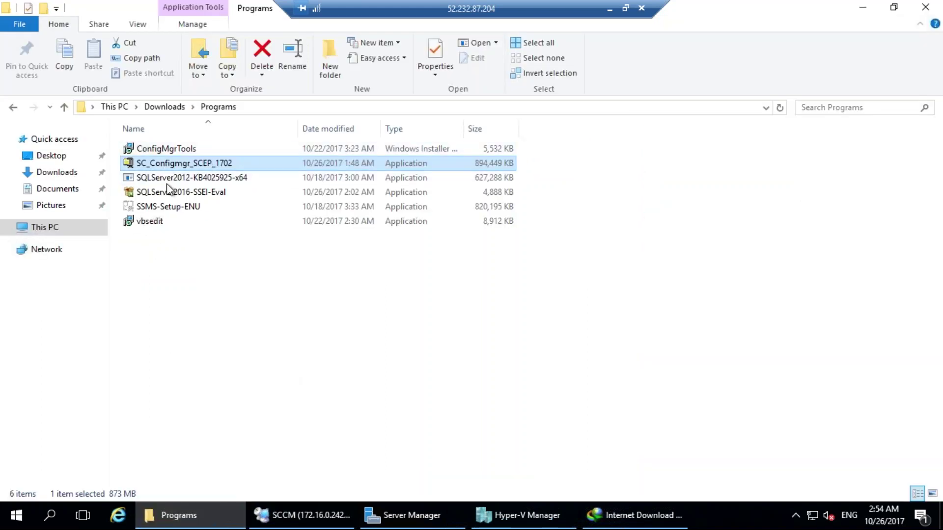
{"action": "right_click", "coordinate": [166, 164]}
{"action": "left_click", "coordinate": [205, 340]}
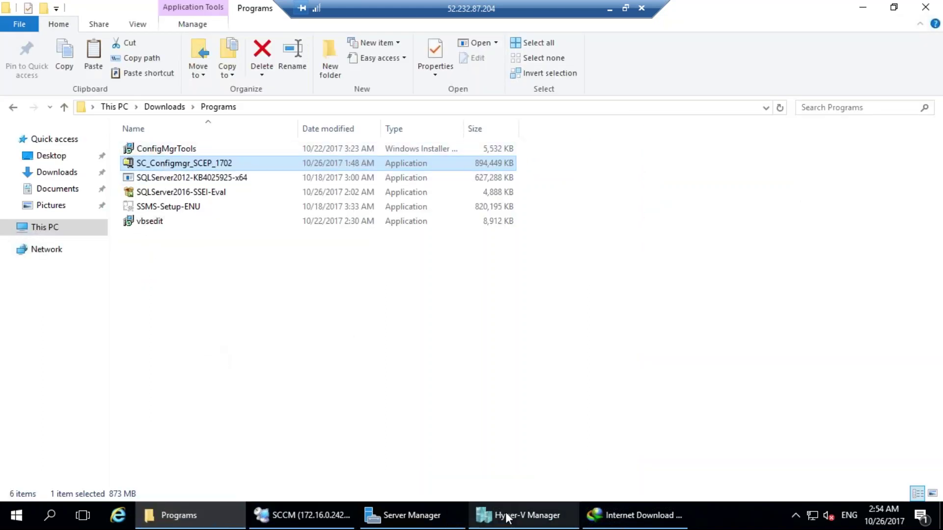
{"action": "left_click", "coordinate": [302, 515]}
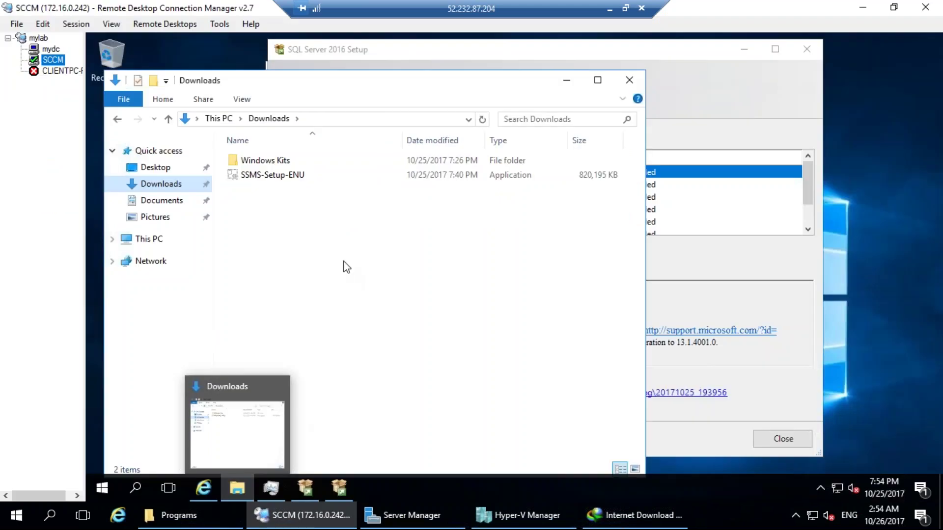
{"action": "right_click", "coordinate": [343, 261]}
{"action": "left_click", "coordinate": [375, 357]}
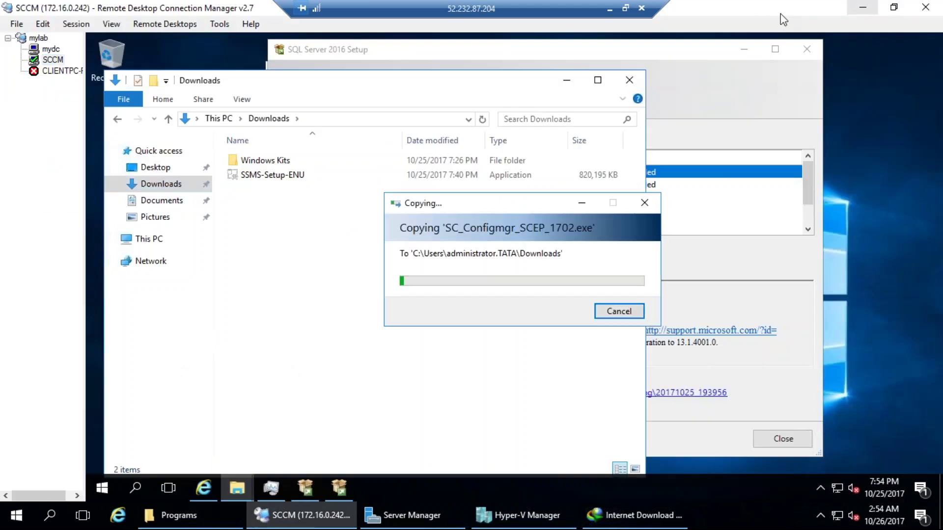
Close the completed SQL Server 2016 setup window and move the copy progress dialog aside
{"action": "left_click", "coordinate": [764, 254]}
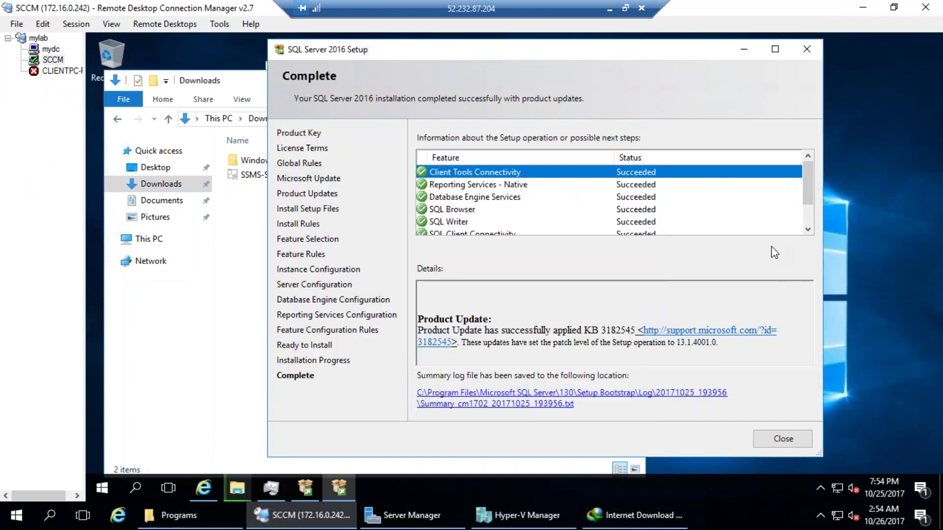
{"action": "left_click_drag", "start_coordinate": [808, 187], "coordinate": [806, 246]}
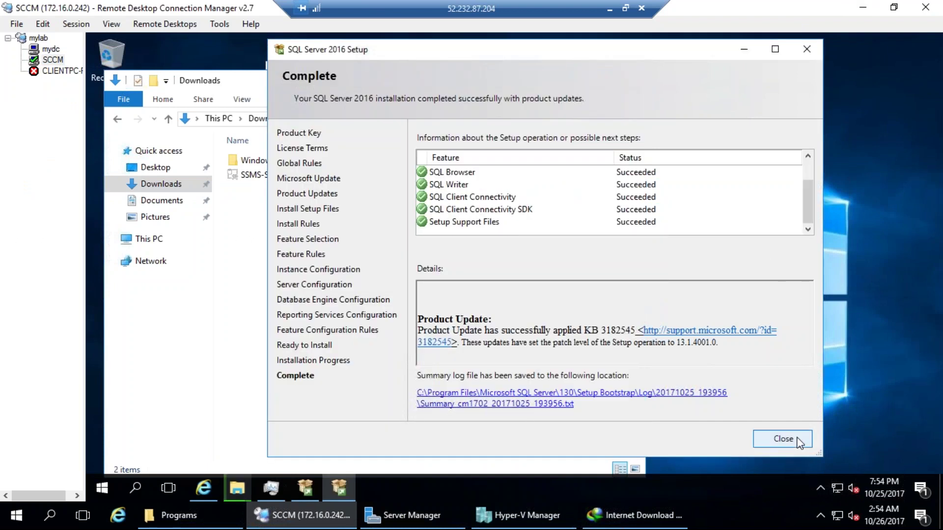
{"action": "left_click", "coordinate": [783, 438]}
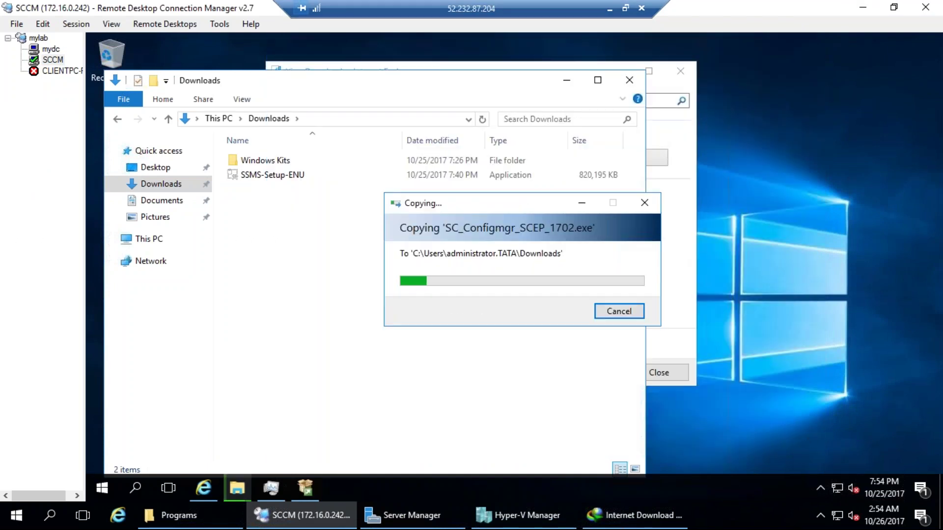
{"action": "left_click_drag", "start_coordinate": [544, 204], "coordinate": [566, 175]}
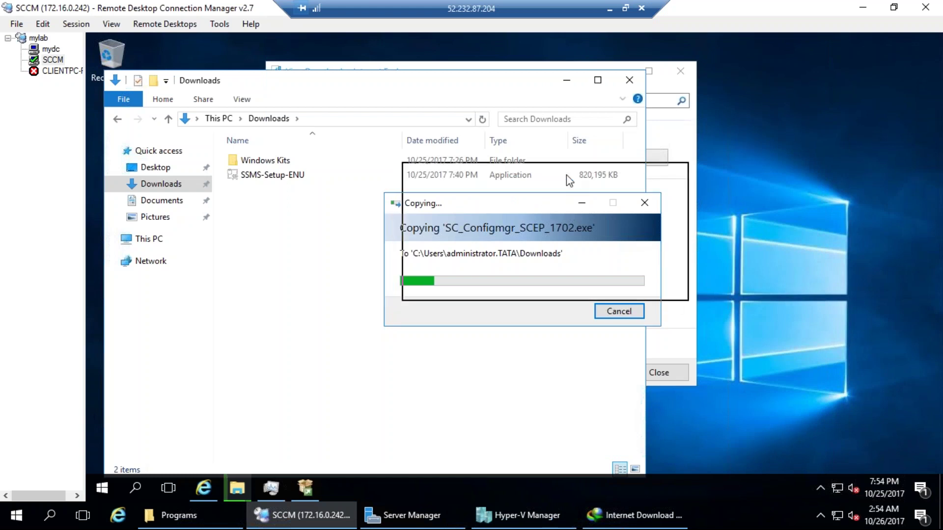
{"action": "left_click_drag", "start_coordinate": [683, 257], "coordinate": [697, 257]}
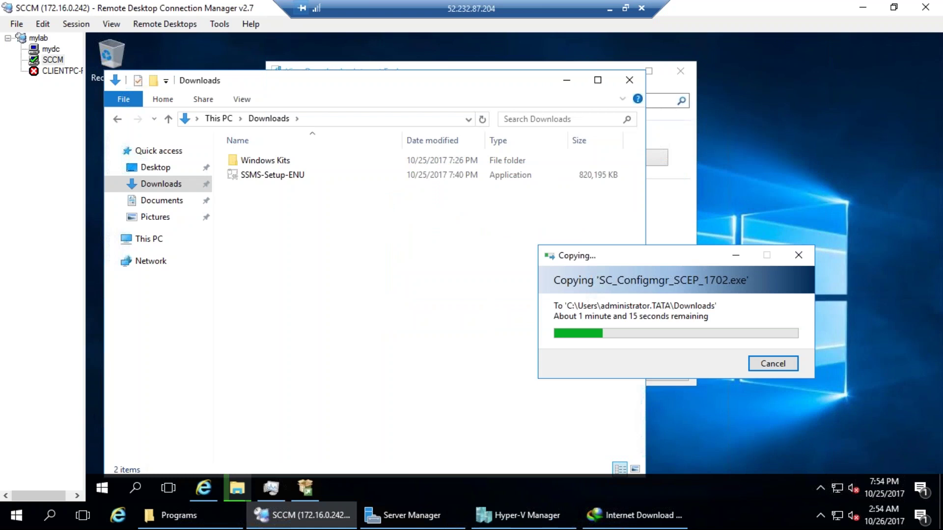
{"action": "left_click_drag", "start_coordinate": [682, 258], "coordinate": [600, 245]}
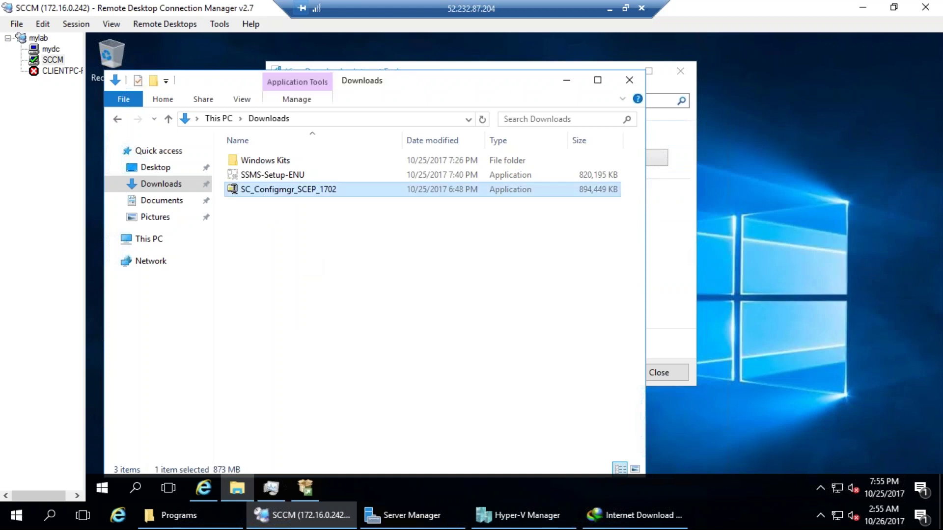
Run the self-extractor and unzip 3349 files into C:\SC_Configmgr_SCEP_1702
{"action": "key", "text": "Return"}
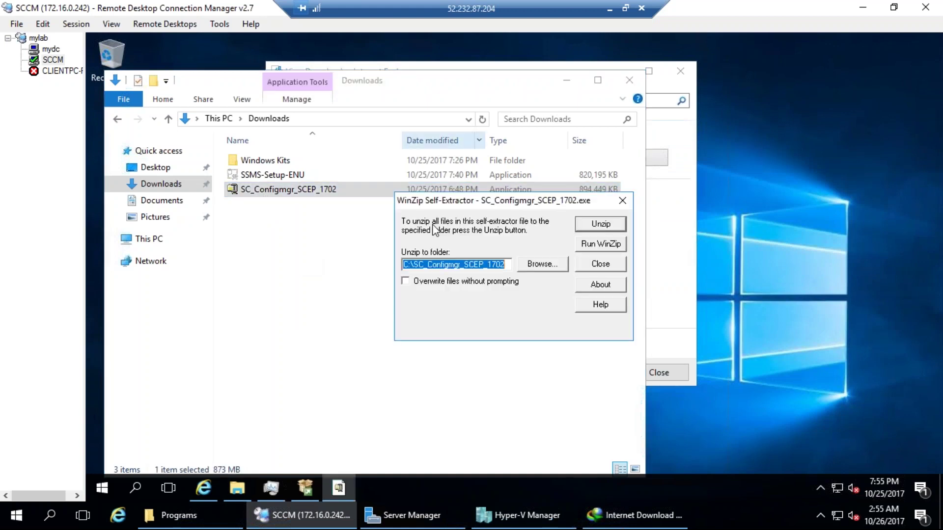
{"action": "left_click", "coordinate": [414, 264]}
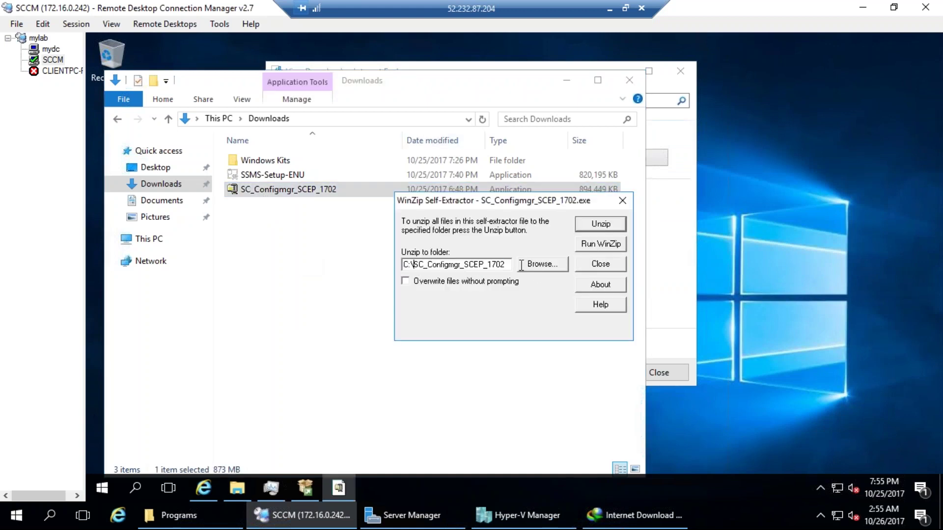
{"action": "left_click", "coordinate": [617, 225]}
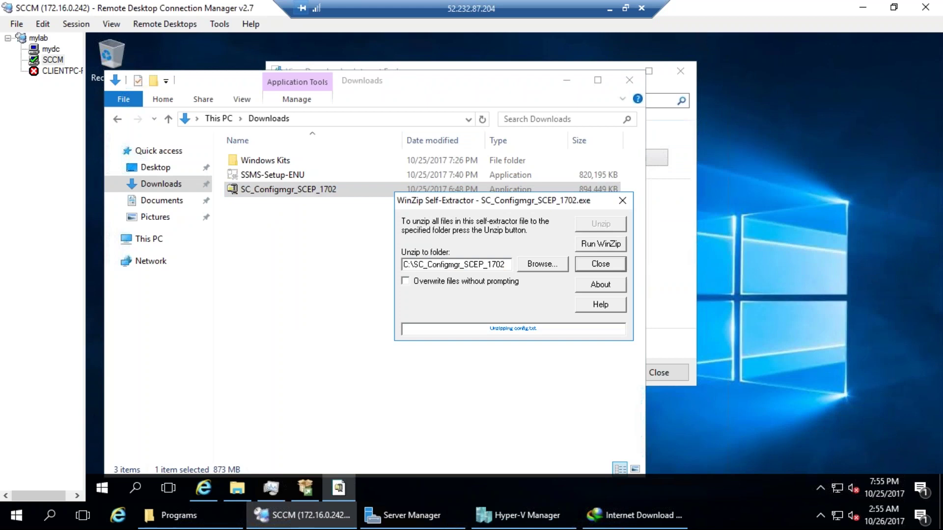
{"action": "left_click", "coordinate": [732, 385]}
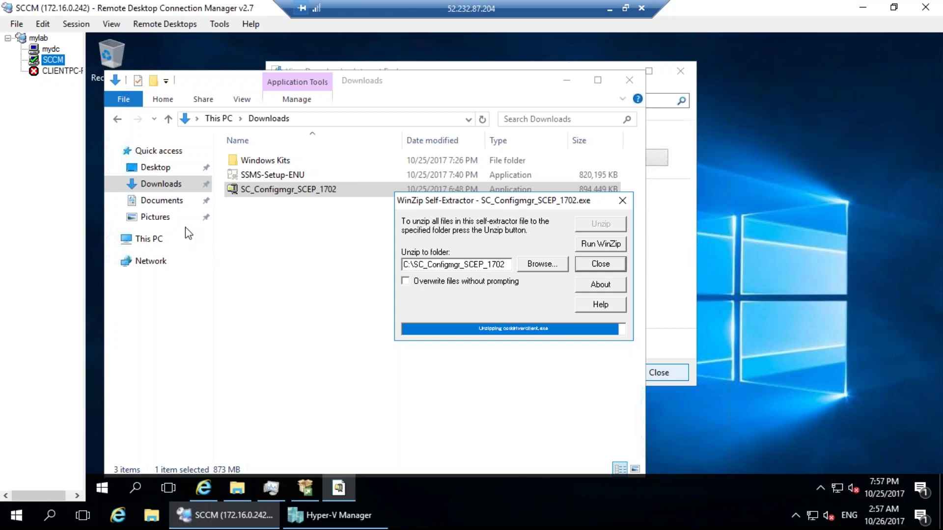
Browse to This PC > Local Disk (C:) in File Explorer
{"action": "left_click", "coordinate": [156, 241]}
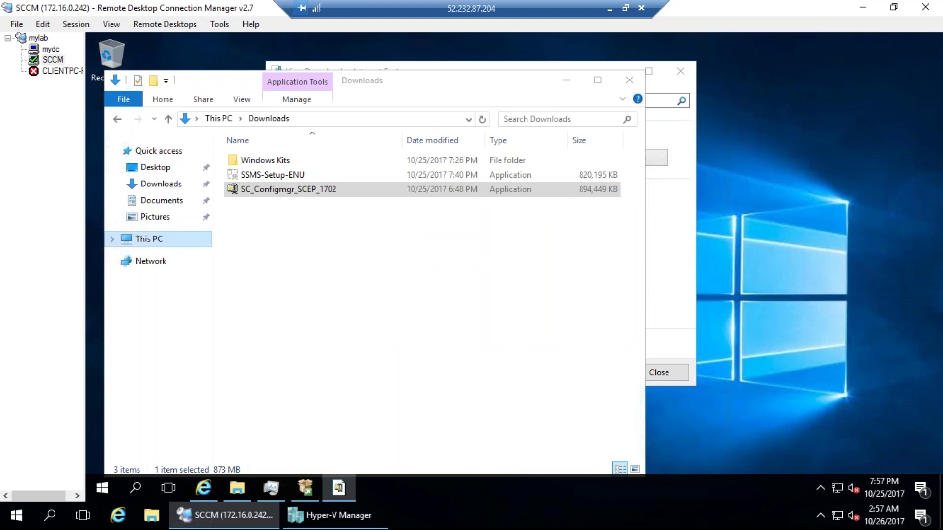
{"action": "left_click", "coordinate": [418, 320]}
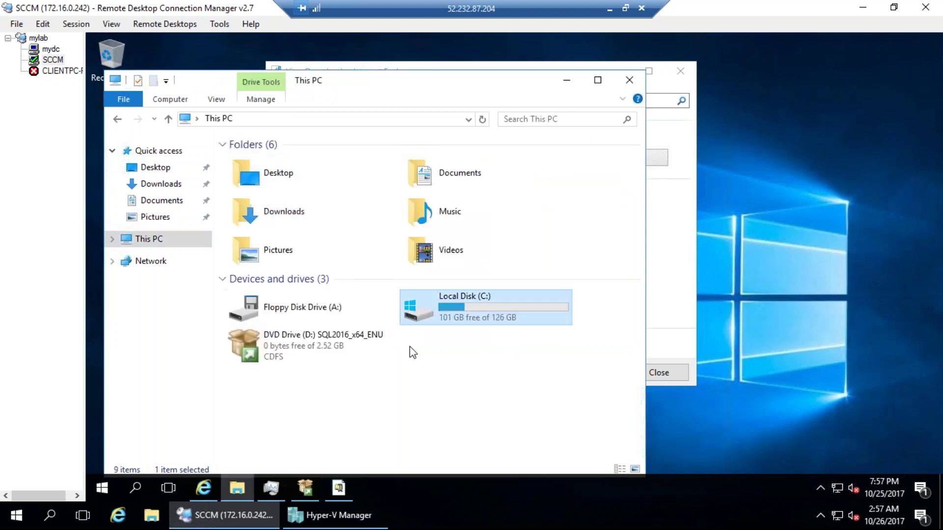
{"action": "key", "text": "Return"}
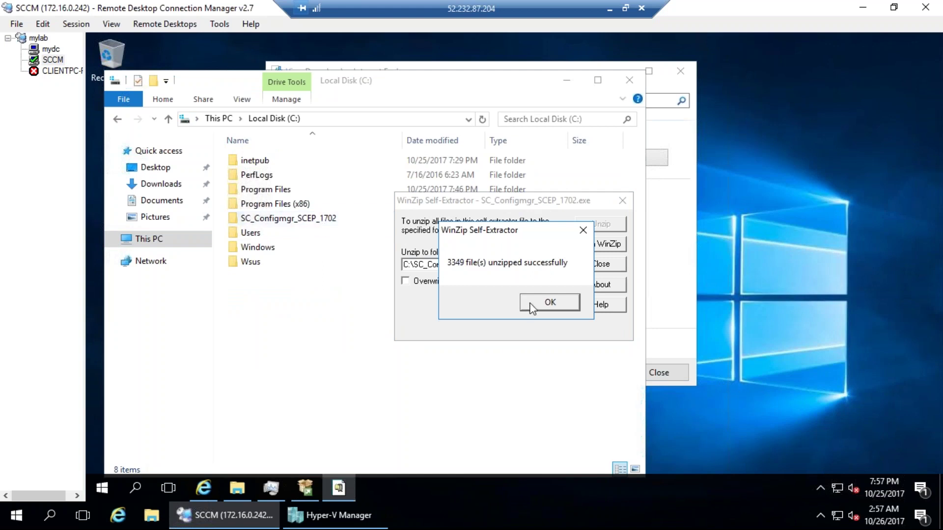
Dismiss WinZip, open the C:\SC_Configmgr_SCEP_1702 folder and launch the 1702 splash setup
{"action": "left_click", "coordinate": [531, 307]}
{"action": "left_click", "coordinate": [604, 265]}
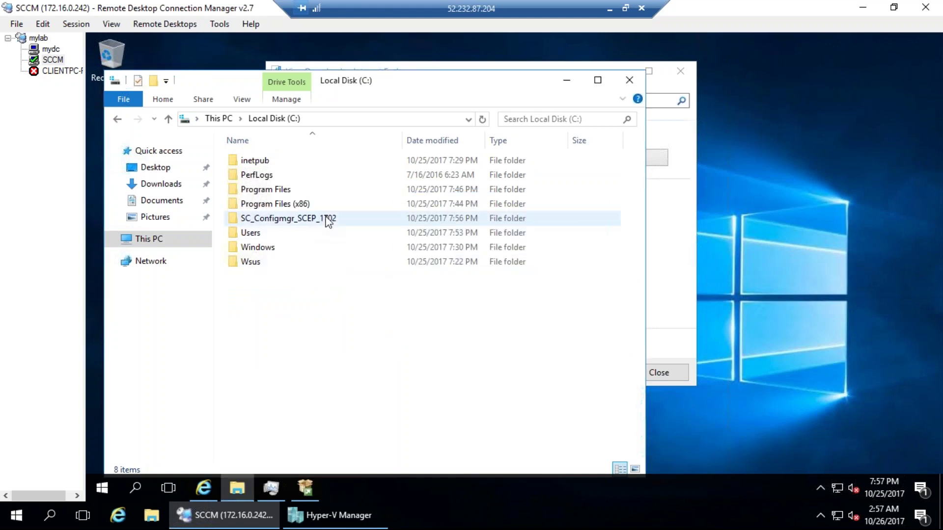
{"action": "double_click", "coordinate": [328, 221]}
{"action": "left_click", "coordinate": [253, 219]}
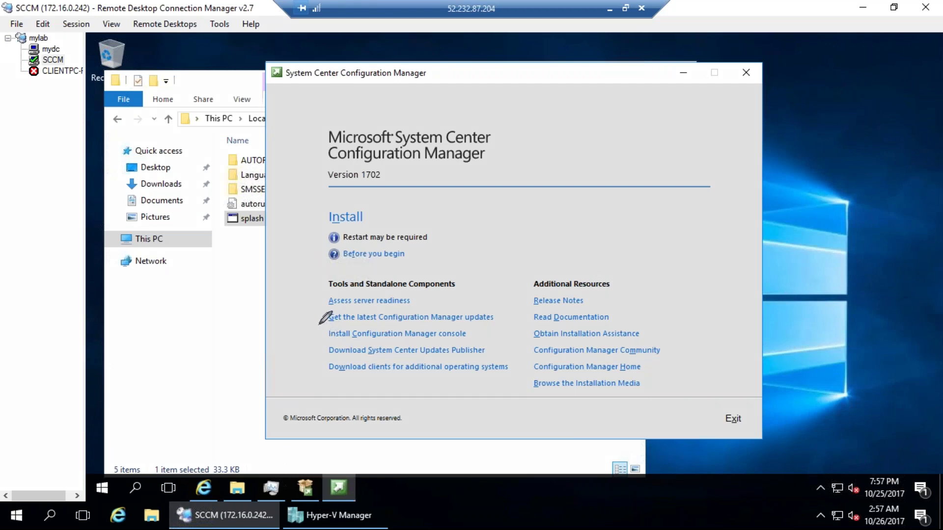
{"action": "mouse_move", "coordinate": [310, 311]}
{"action": "left_mouse_down"}
{"action": "mouse_move", "coordinate": [346, 326]}
{"action": "mouse_move", "coordinate": [514, 309]}
{"action": "mouse_move", "coordinate": [361, 300]}
{"action": "mouse_move", "coordinate": [303, 310]}
{"action": "left_mouse_up"}
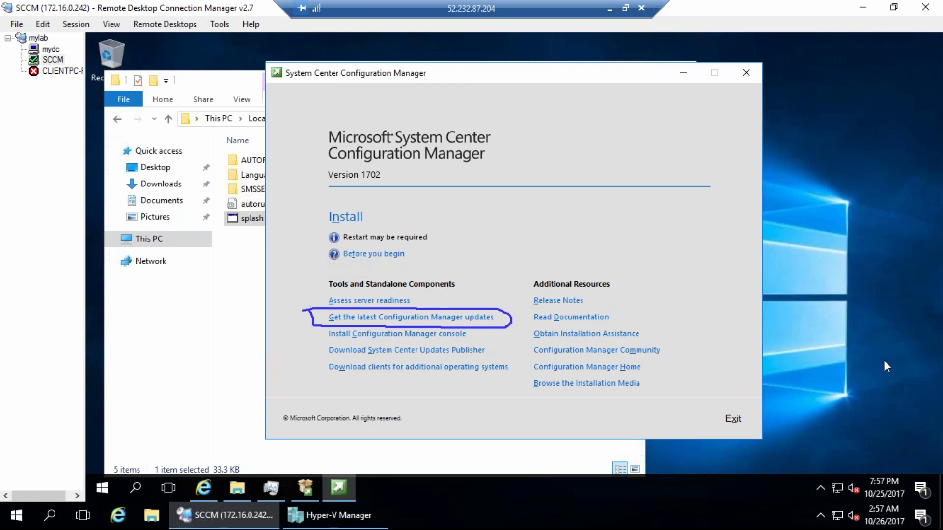
Start downloading the latest Configuration Manager updates into a new folder C:\Pre
{"action": "left_click", "coordinate": [455, 319]}
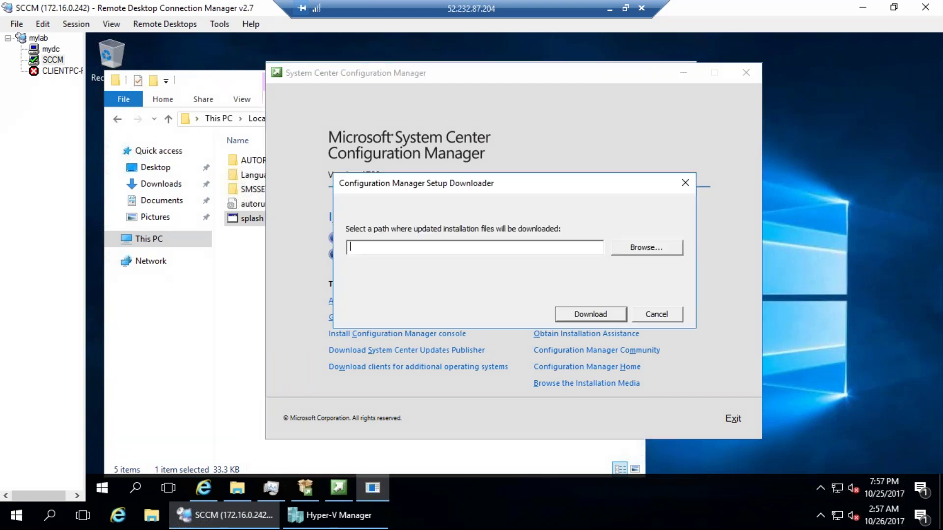
{"action": "left_click", "coordinate": [647, 247]}
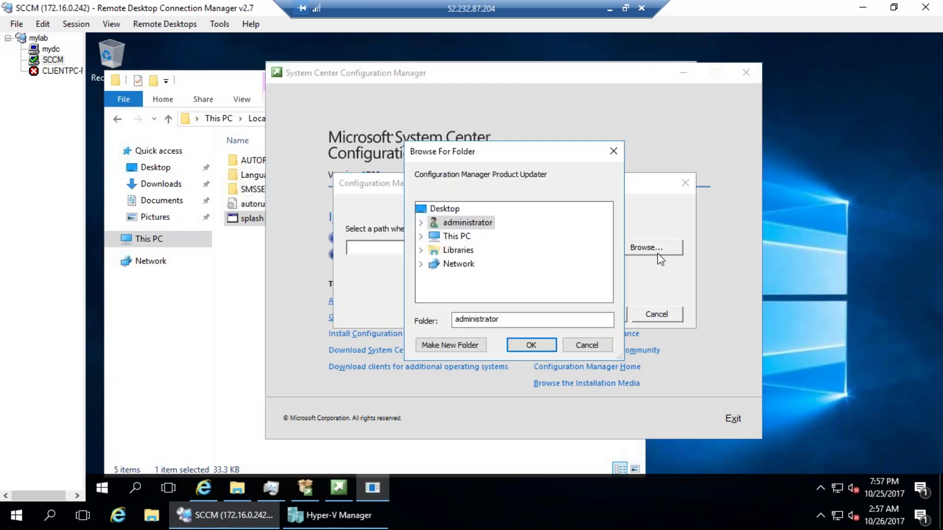
{"action": "double_click", "coordinate": [464, 237]}
{"action": "scroll", "coordinate": [484, 280], "scroll_direction": "down", "scroll_amount": 2}
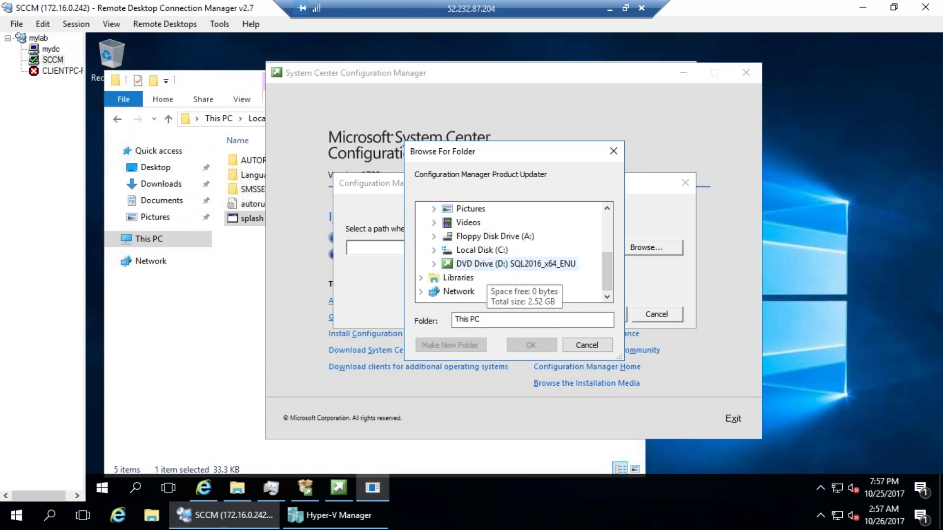
{"action": "left_click", "coordinate": [468, 346]}
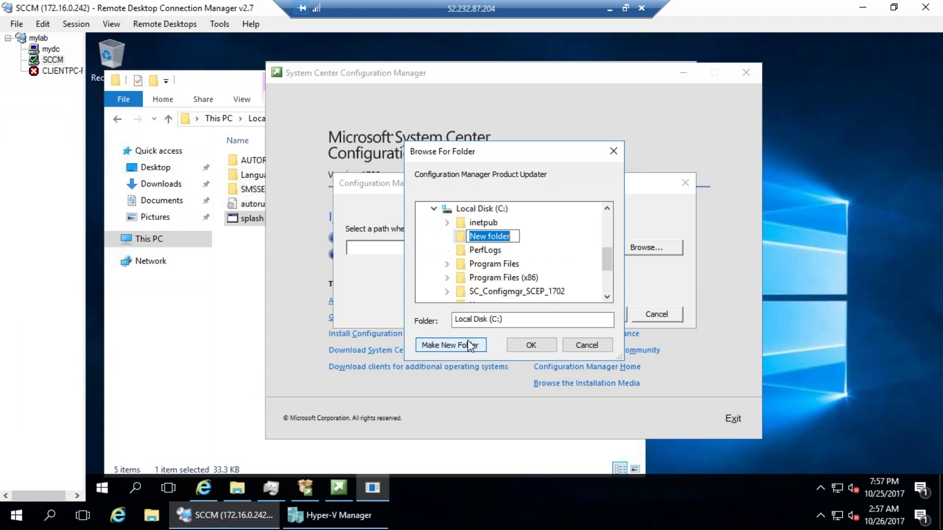
{"action": "type", "text": "Pre"}
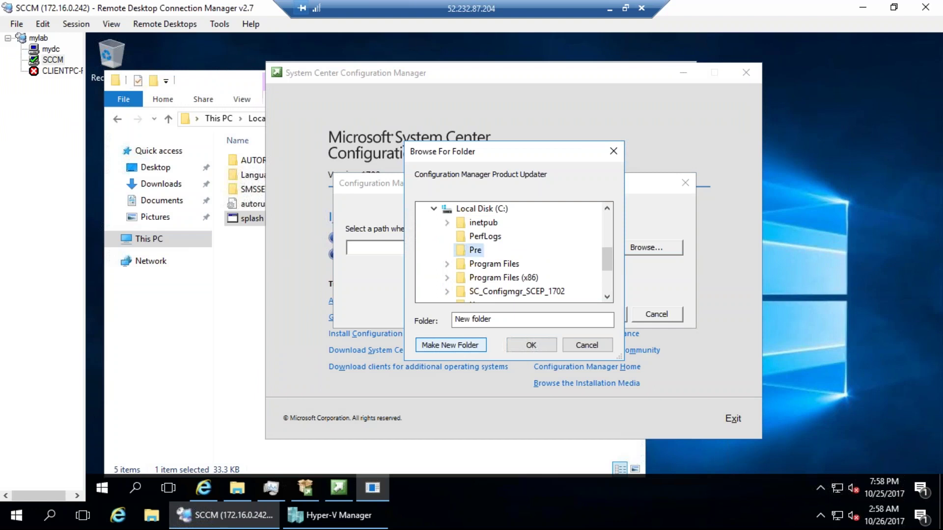
{"action": "left_click", "coordinate": [535, 341]}
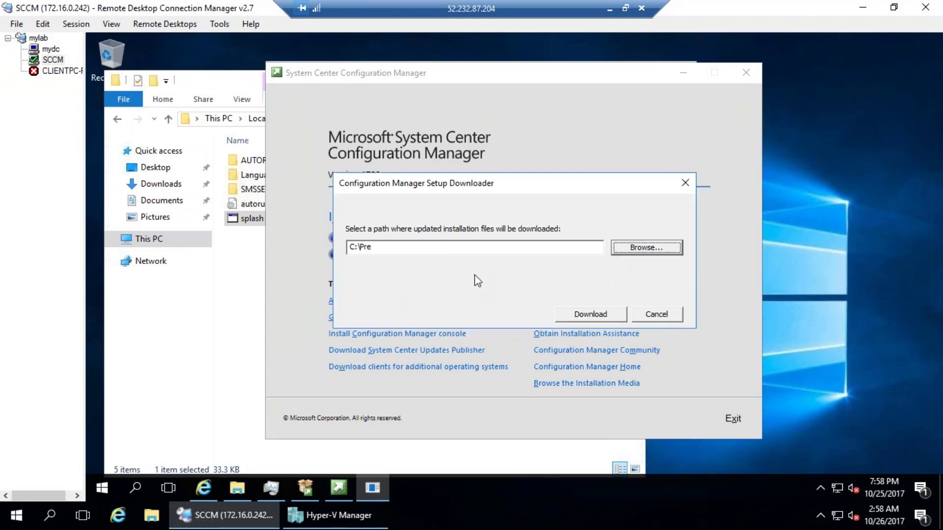
{"action": "left_click", "coordinate": [589, 314]}
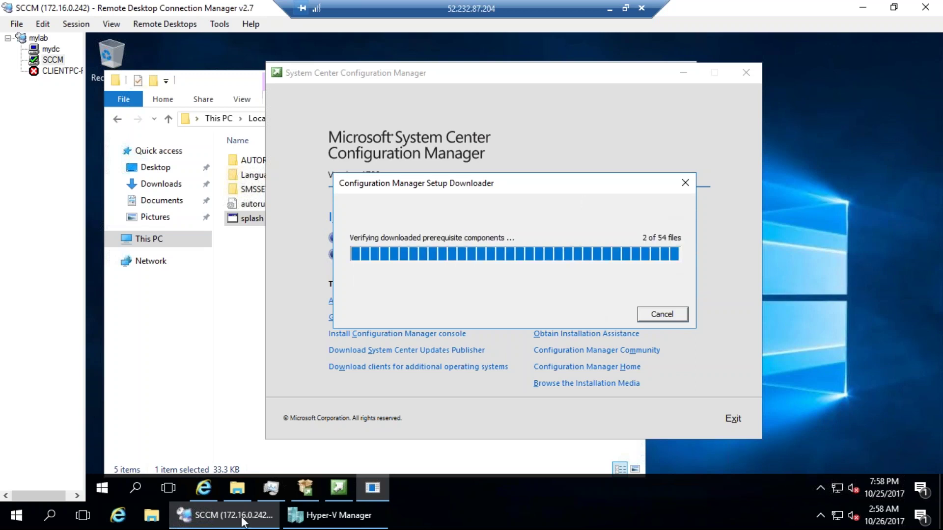
Check the download progress, then return to the Configuration Manager setup launcher
{"action": "left_click", "coordinate": [236, 490]}
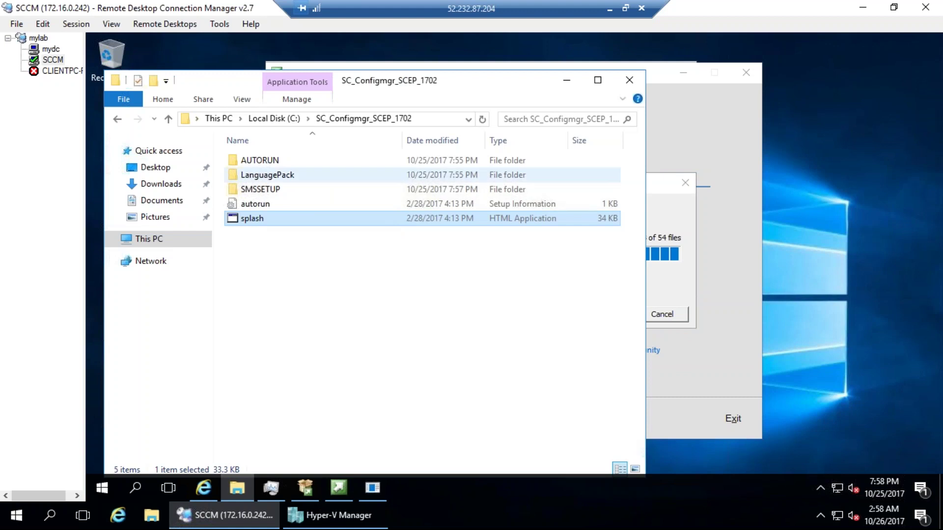
{"action": "left_click", "coordinate": [666, 239]}
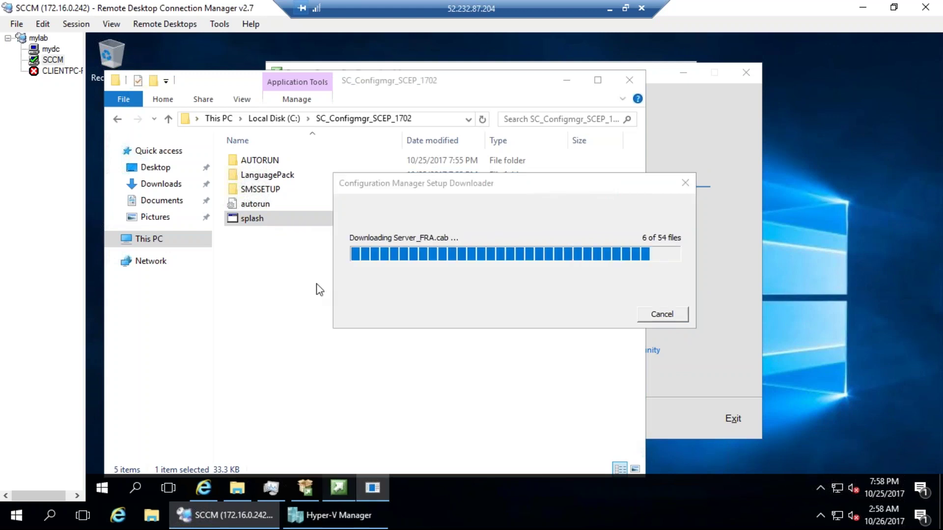
{"action": "left_click", "coordinate": [341, 485]}
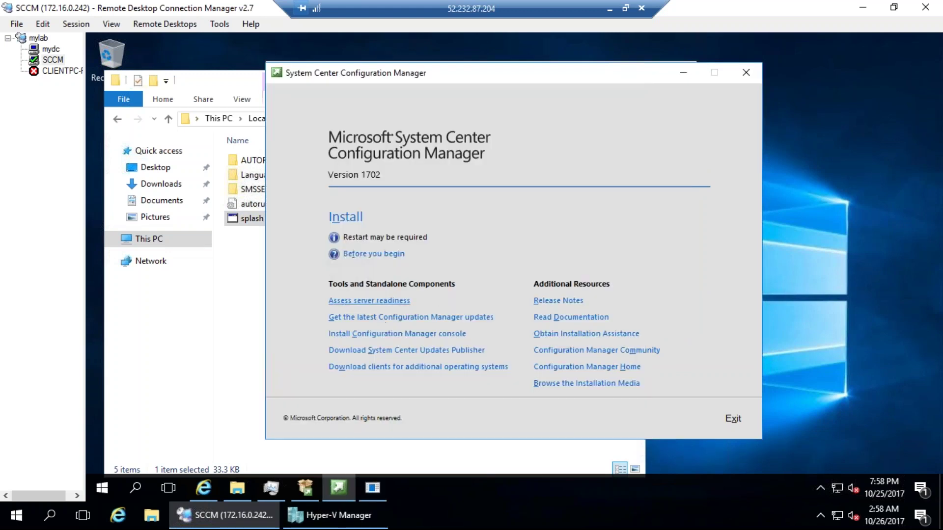
Open the server readiness documentation and highlight prereqchk.exe and the installation path bullets
{"action": "left_click", "coordinate": [401, 304]}
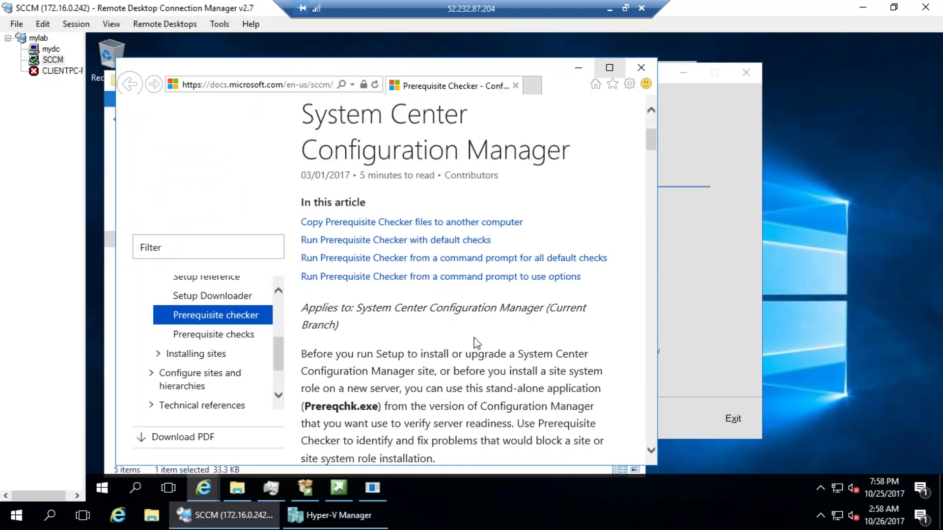
{"action": "scroll", "coordinate": [475, 341], "scroll_direction": "down", "scroll_amount": 15}
{"action": "scroll", "coordinate": [475, 275], "scroll_direction": "down", "scroll_amount": 5}
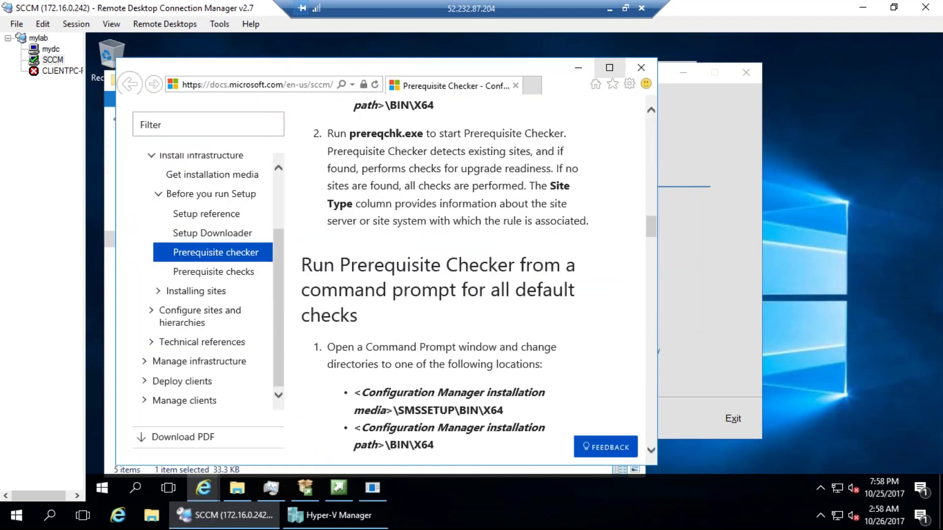
{"action": "scroll", "coordinate": [475, 275], "scroll_direction": "down", "scroll_amount": 1}
{"action": "scroll", "coordinate": [383, 195], "scroll_direction": "up", "scroll_amount": 2}
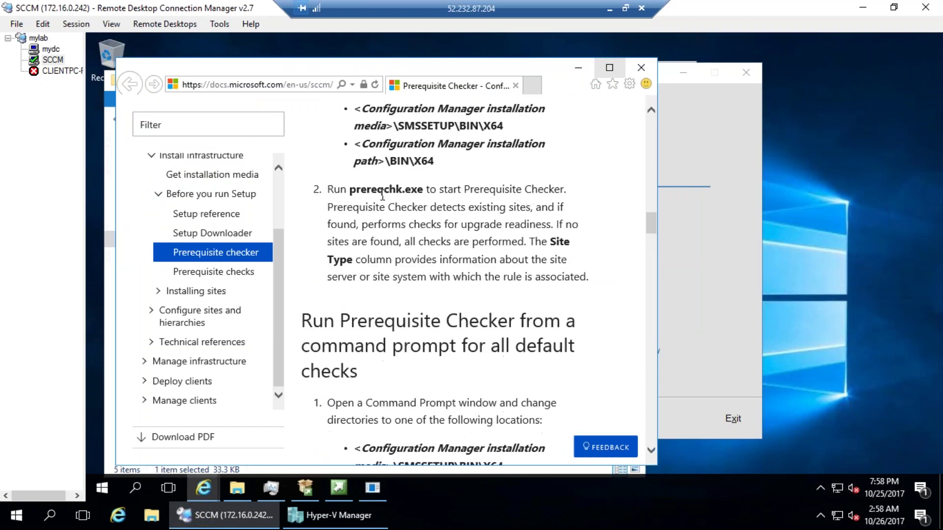
{"action": "left_click_drag", "start_coordinate": [350, 193], "coordinate": [418, 194]}
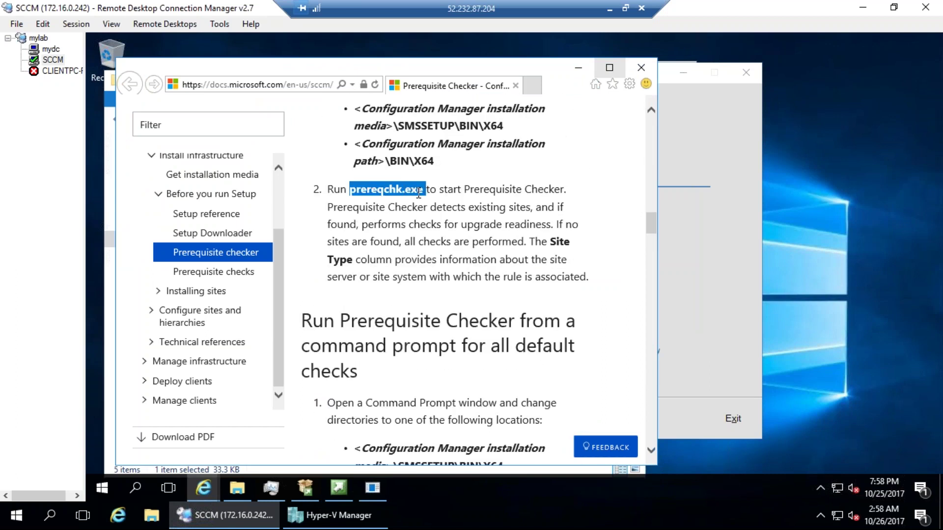
{"action": "left_click_drag", "start_coordinate": [400, 121], "coordinate": [433, 163]}
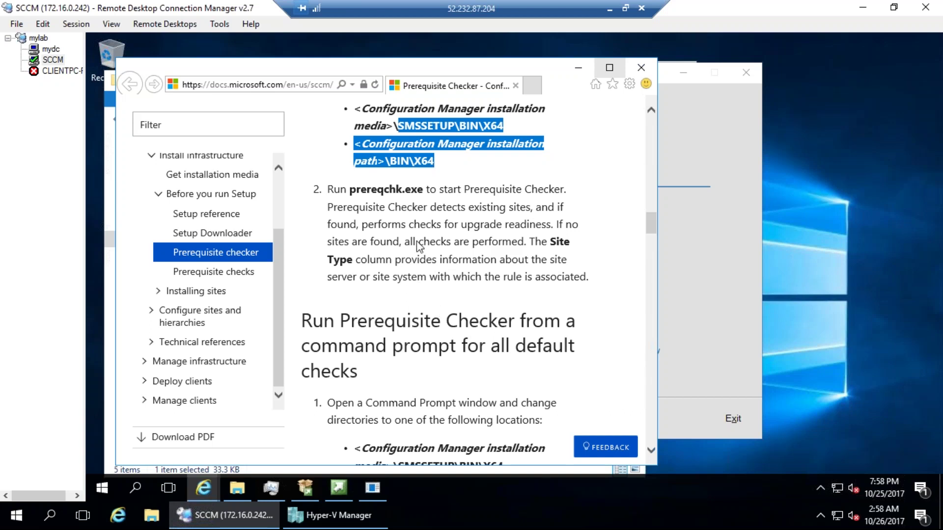
Scroll through the rest of the Prerequisite Checker page, then close the browser
{"action": "scroll", "coordinate": [585, 137], "scroll_direction": "down", "scroll_amount": 5}
{"action": "scroll", "coordinate": [599, 104], "scroll_direction": "down", "scroll_amount": 4}
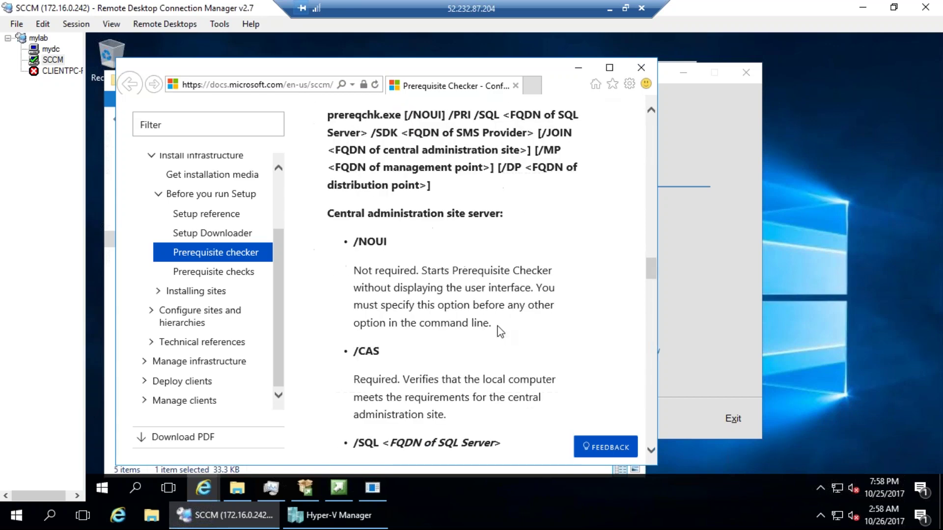
{"action": "scroll", "coordinate": [573, 216], "scroll_direction": "down", "scroll_amount": 8}
{"action": "scroll", "coordinate": [573, 216], "scroll_direction": "up", "scroll_amount": 8}
{"action": "scroll", "coordinate": [573, 216], "scroll_direction": "up", "scroll_amount": 1}
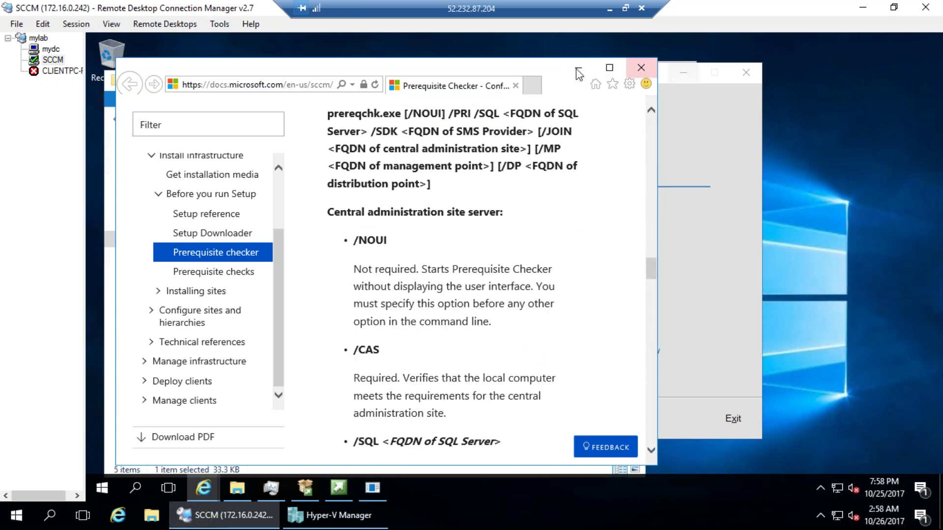
{"action": "left_click", "coordinate": [578, 67]}
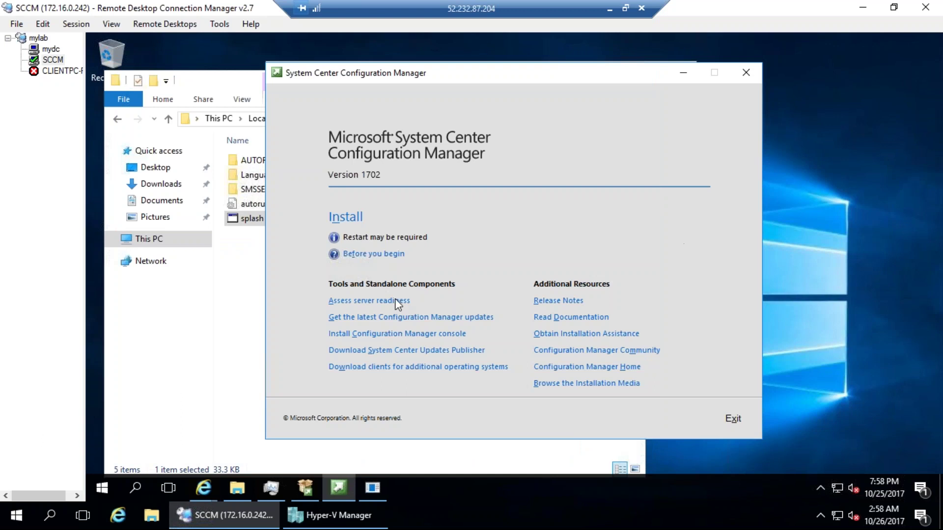
Bring the Setup Downloader forward and park it at the upper right while it fetches 54 files
{"action": "left_click", "coordinate": [381, 483]}
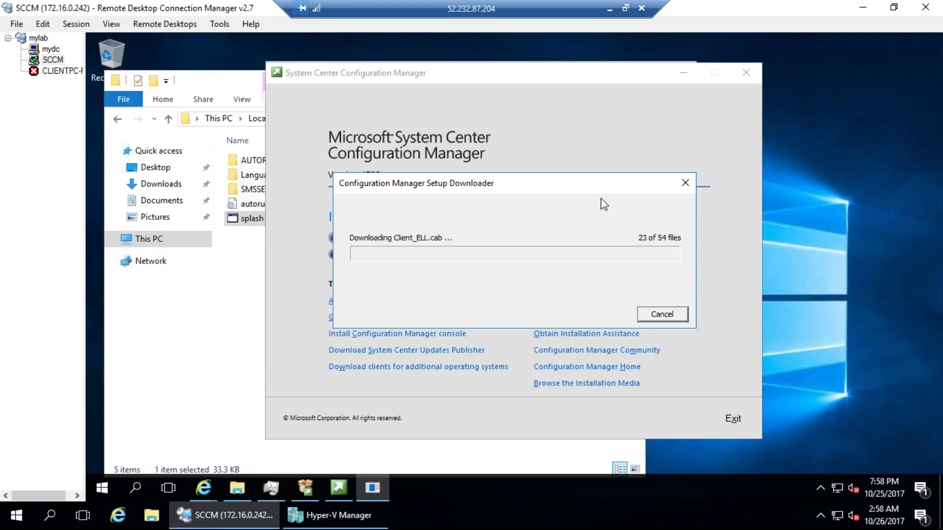
{"action": "left_click_drag", "start_coordinate": [585, 183], "coordinate": [629, 85]}
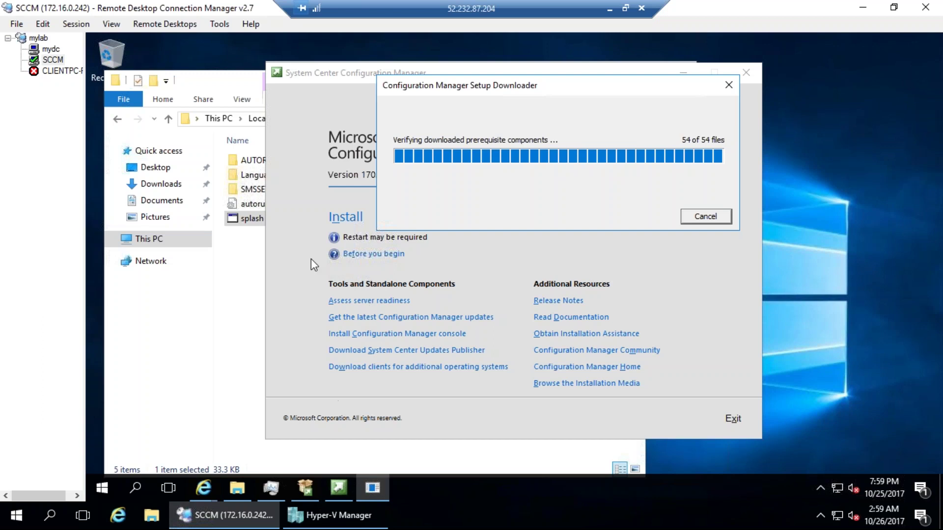
Launch Install and get past Before You Begin, keeping the downloader window out of the way
{"action": "left_click", "coordinate": [344, 333]}
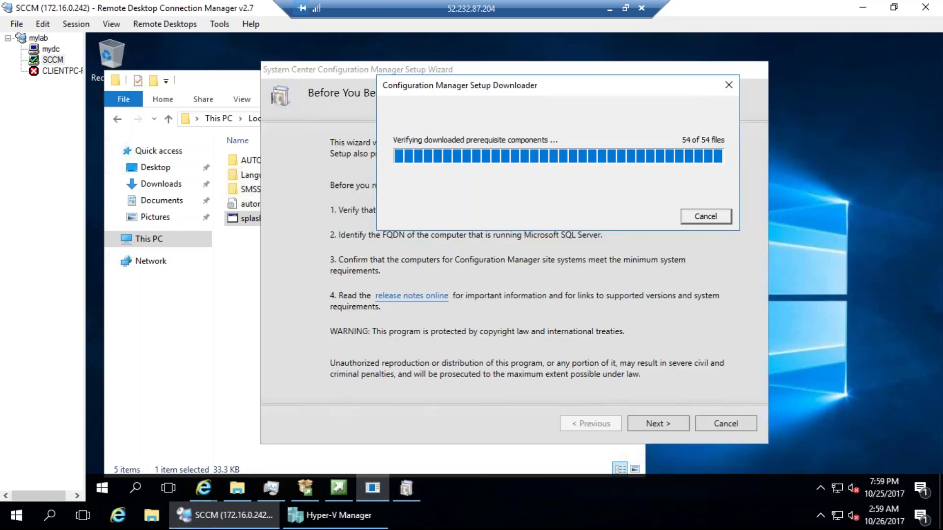
{"action": "left_click_drag", "start_coordinate": [491, 85], "coordinate": [165, 103]}
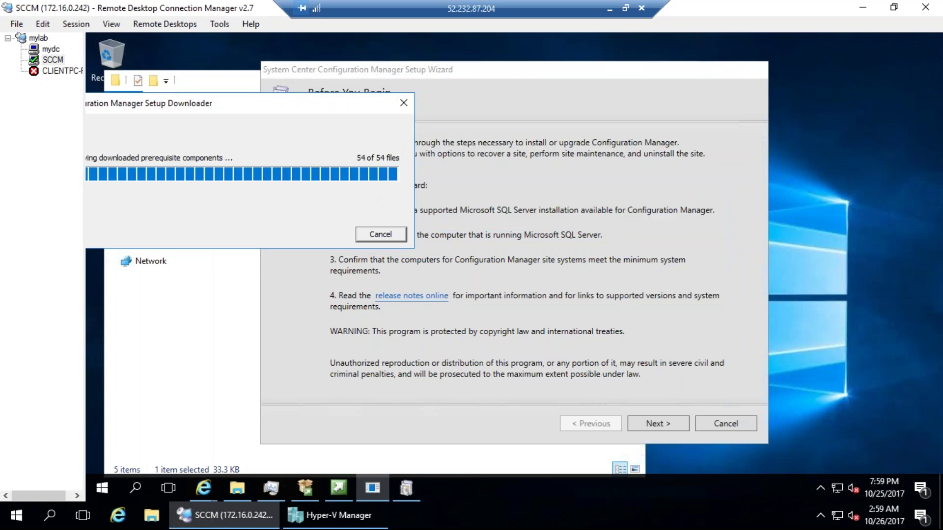
{"action": "left_click", "coordinate": [662, 437]}
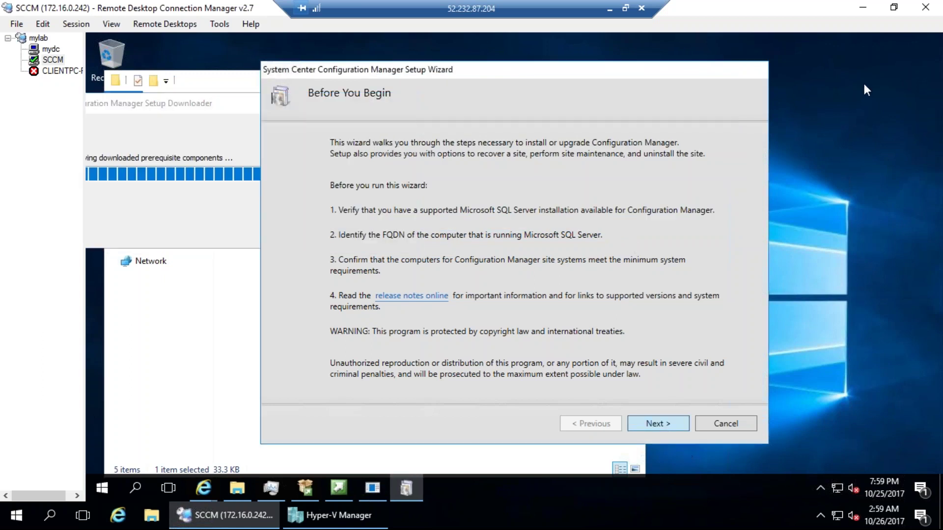
{"action": "key", "text": "Return"}
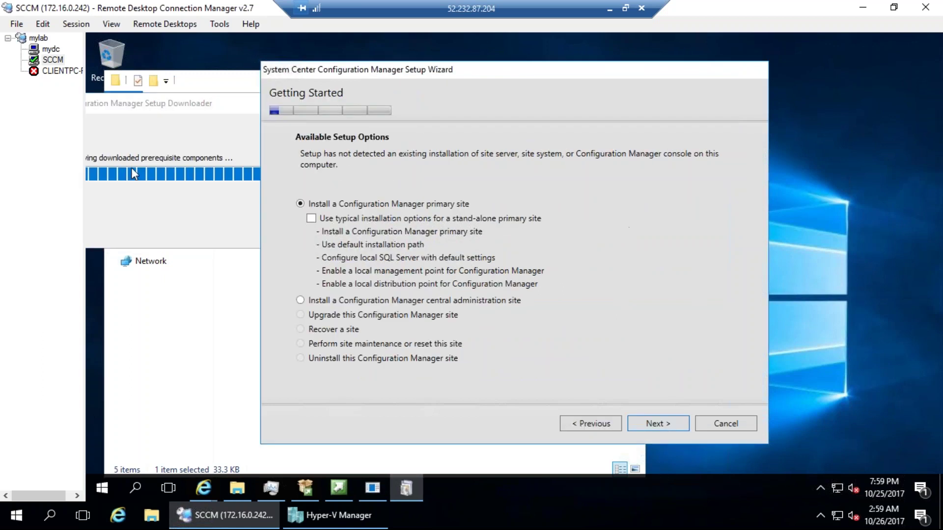
{"action": "left_click", "coordinate": [232, 216]}
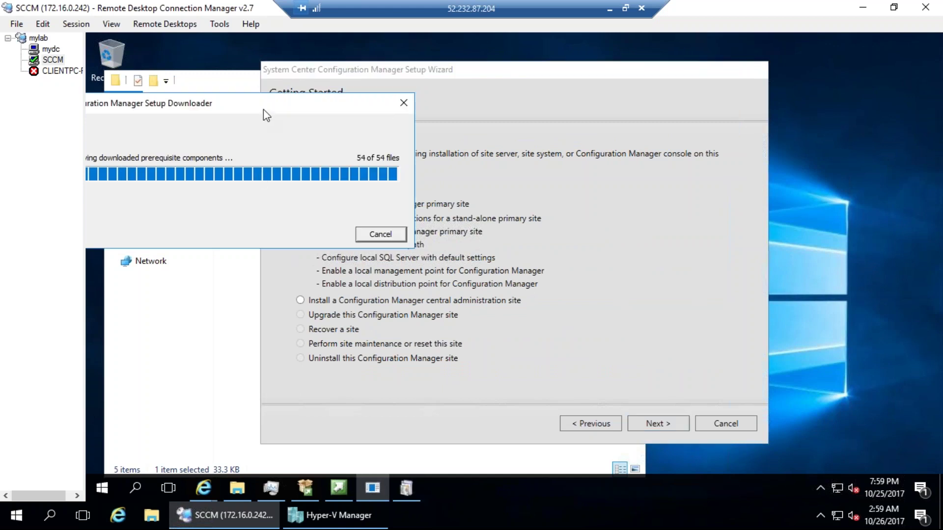
{"action": "left_click_drag", "start_coordinate": [263, 109], "coordinate": [420, 98]}
{"action": "left_click", "coordinate": [411, 434]}
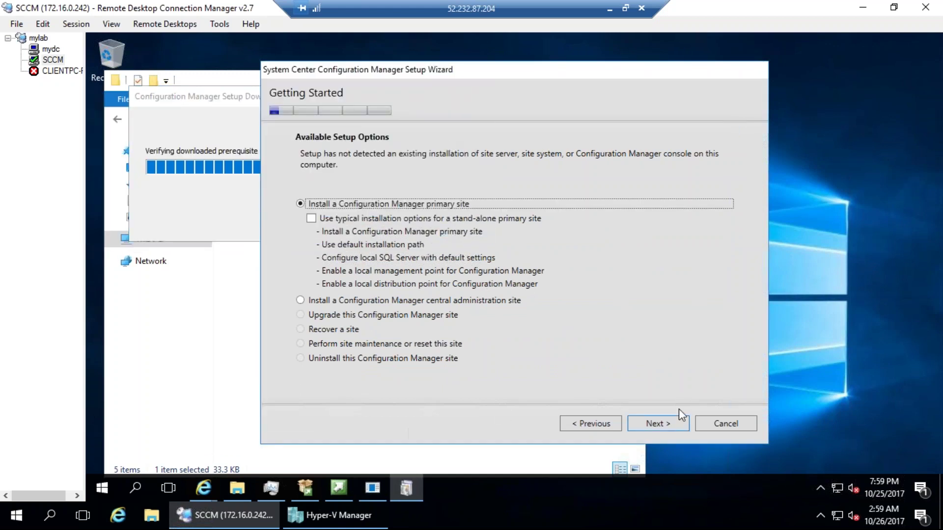
On Product Key, select the evaluation edition and mark the edition choices with ink annotations
{"action": "left_click", "coordinate": [658, 424]}
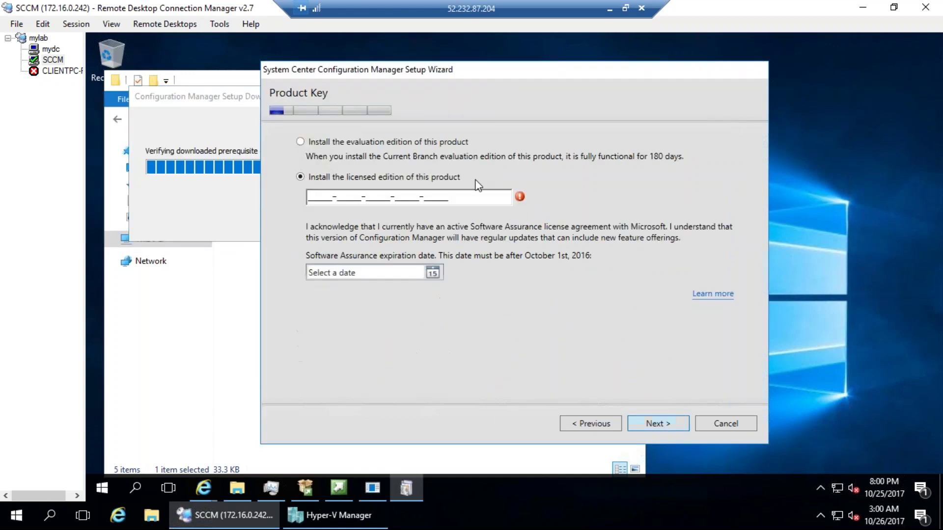
{"action": "left_click", "coordinate": [321, 143]}
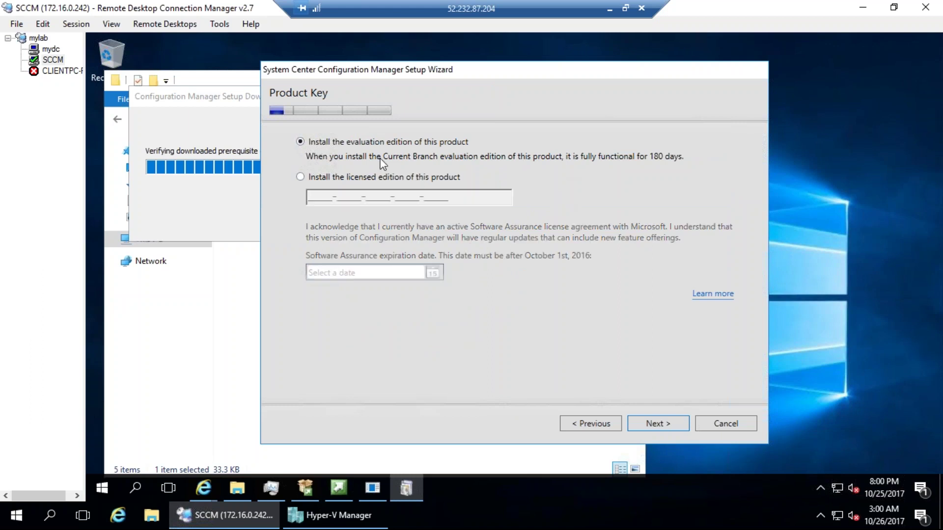
{"action": "left_click_drag", "start_coordinate": [395, 147], "coordinate": [378, 96]}
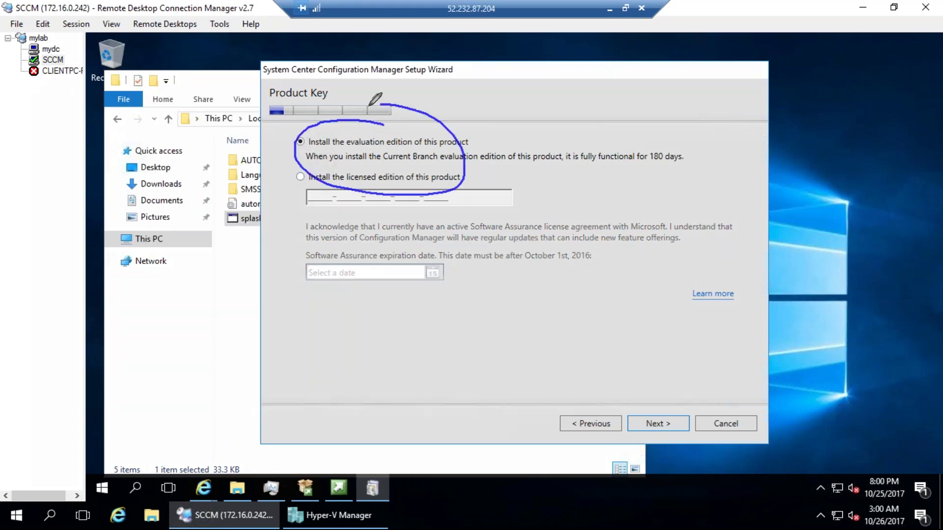
{"action": "left_click_drag", "start_coordinate": [347, 166], "coordinate": [383, 210]}
{"action": "mouse_move", "coordinate": [140, 343]}
{"action": "left_mouse_down"}
{"action": "mouse_move", "coordinate": [153, 357]}
{"action": "mouse_move", "coordinate": [183, 320]}
{"action": "left_mouse_up"}
{"action": "key", "text": "e"}
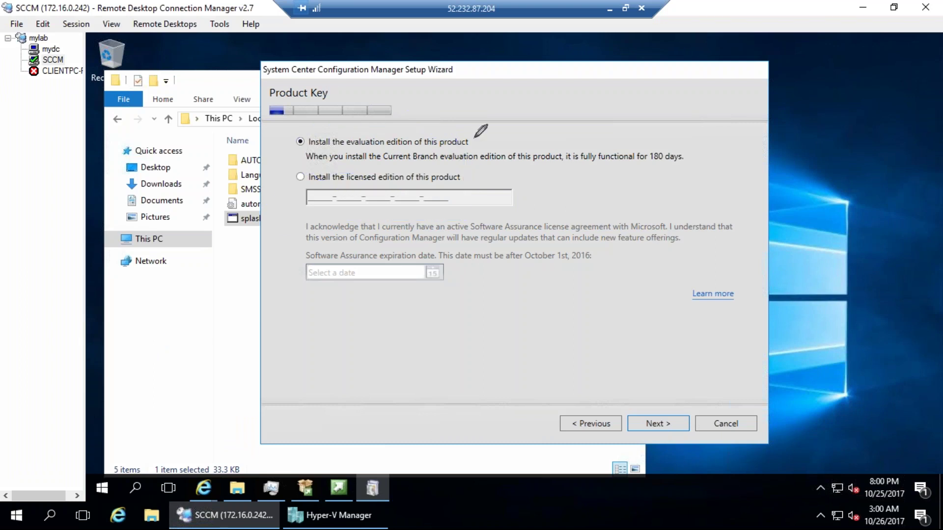
{"action": "left_click_drag", "start_coordinate": [474, 139], "coordinate": [538, 107]}
{"action": "key", "text": "e"}
Preview the licensed edition's Software Assurance date, then reselect evaluation and continue to License Terms
{"action": "left_click", "coordinate": [387, 178]}
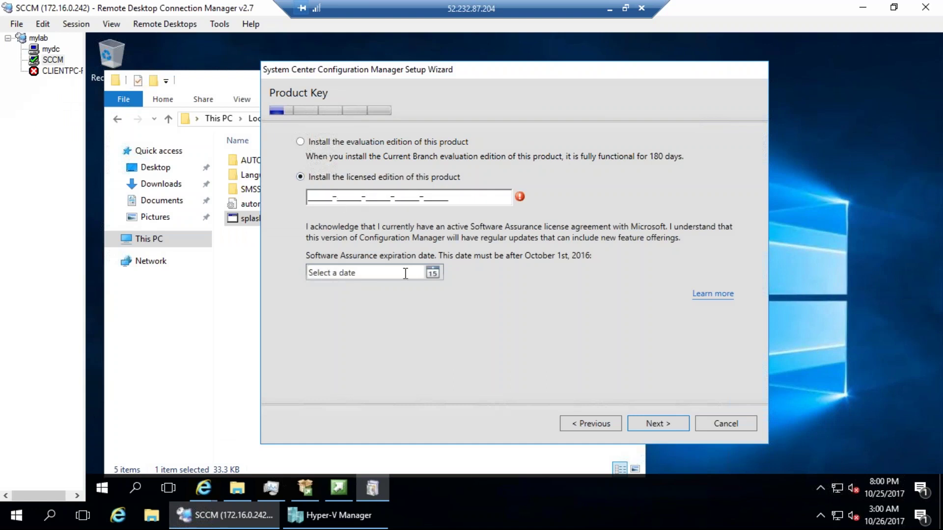
{"action": "left_click", "coordinate": [430, 274]}
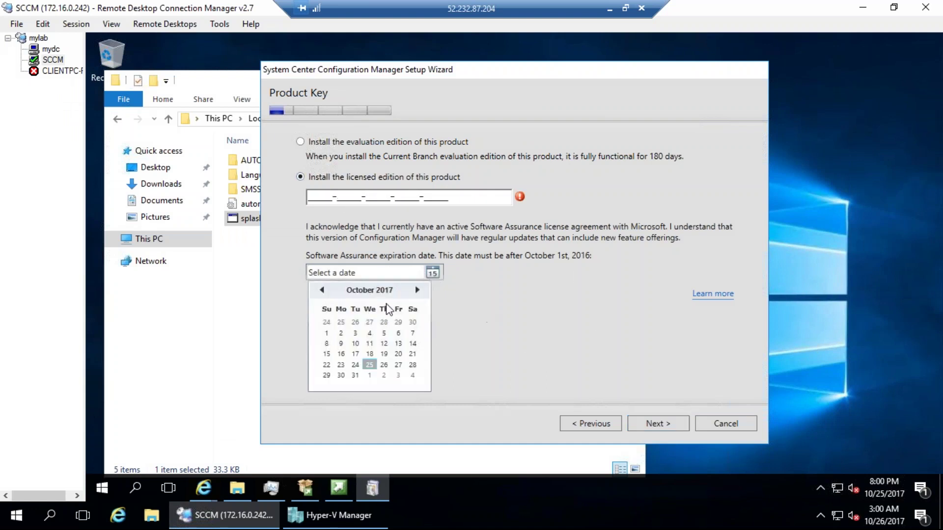
{"action": "left_click", "coordinate": [377, 291]}
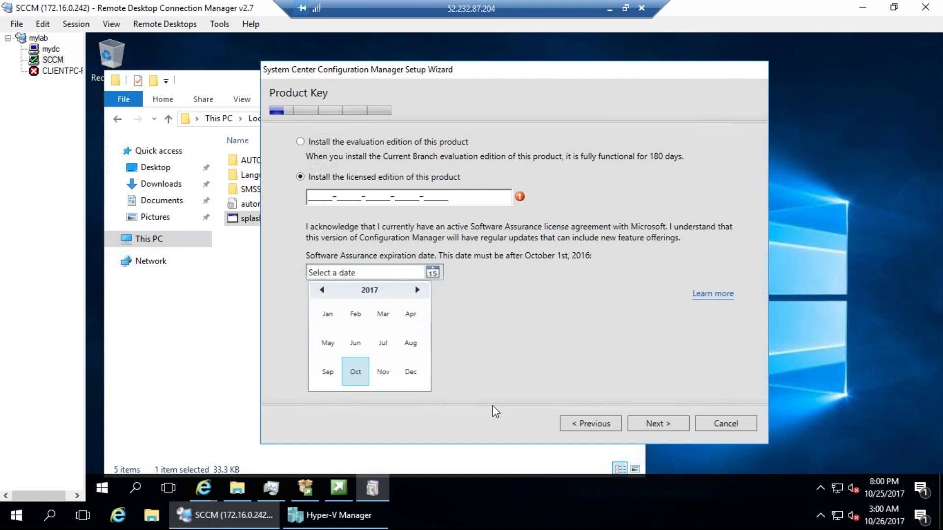
{"action": "left_click", "coordinate": [549, 308]}
{"action": "left_click", "coordinate": [359, 141]}
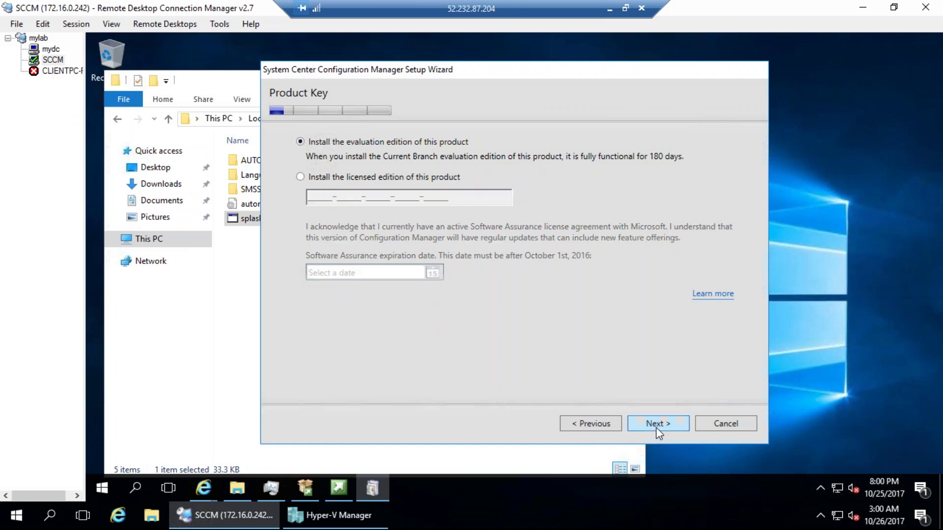
{"action": "left_click", "coordinate": [657, 429]}
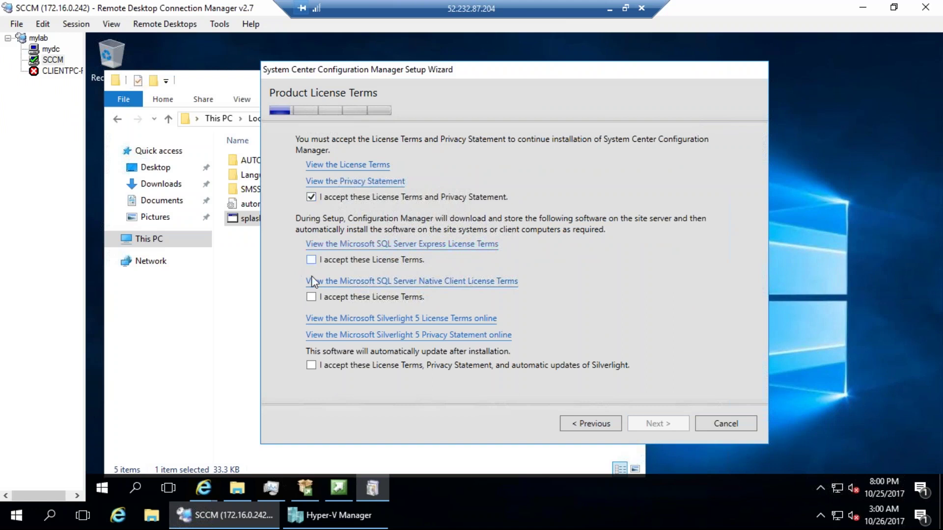
Accept the SQL Server Native Client, Silverlight and SQL Server Express license terms
{"action": "left_click", "coordinate": [311, 296]}
{"action": "left_click", "coordinate": [310, 365]}
{"action": "left_click", "coordinate": [311, 259]}
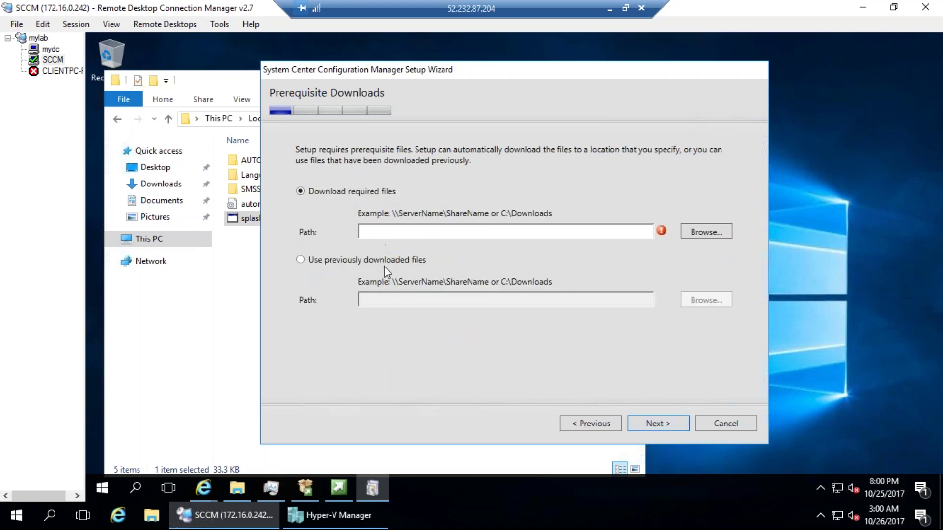
Use previously downloaded prerequisite files and choose C:\Pre as their folder
{"action": "left_click", "coordinate": [376, 265]}
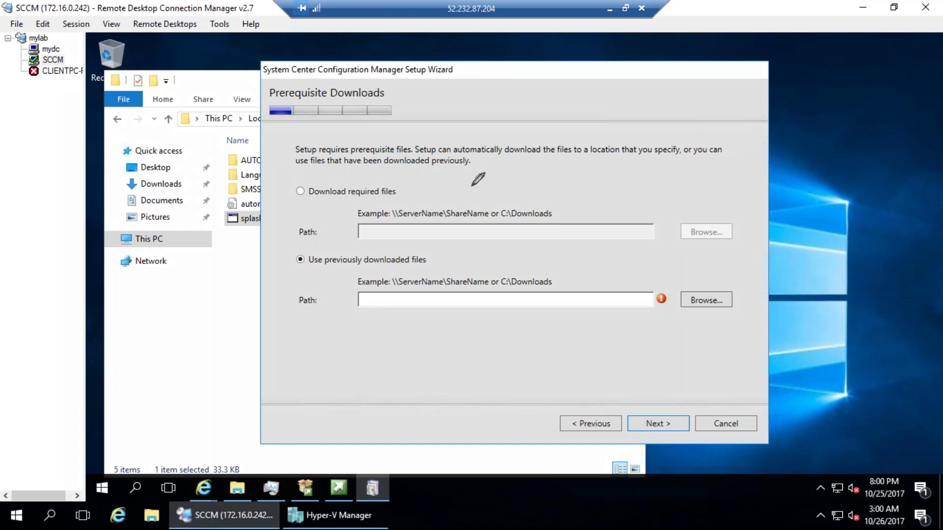
{"action": "mouse_move", "coordinate": [472, 184]}
{"action": "left_mouse_down"}
{"action": "mouse_move", "coordinate": [273, 172]}
{"action": "mouse_move", "coordinate": [315, 231]}
{"action": "mouse_move", "coordinate": [592, 252]}
{"action": "mouse_move", "coordinate": [715, 195]}
{"action": "mouse_move", "coordinate": [491, 171]}
{"action": "mouse_move", "coordinate": [474, 185]}
{"action": "left_mouse_up"}
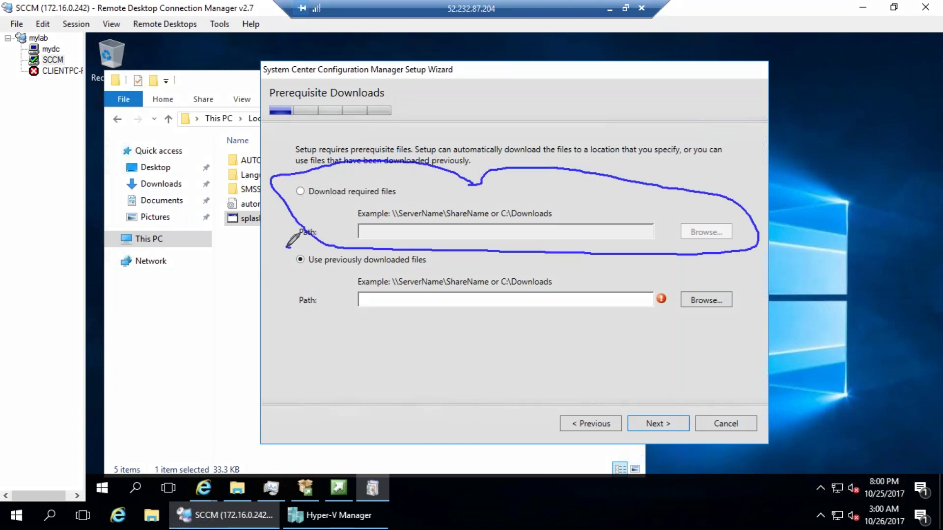
{"action": "mouse_move", "coordinate": [287, 248]}
{"action": "left_mouse_down"}
{"action": "mouse_move", "coordinate": [280, 319]}
{"action": "mouse_move", "coordinate": [269, 317]}
{"action": "left_mouse_up"}
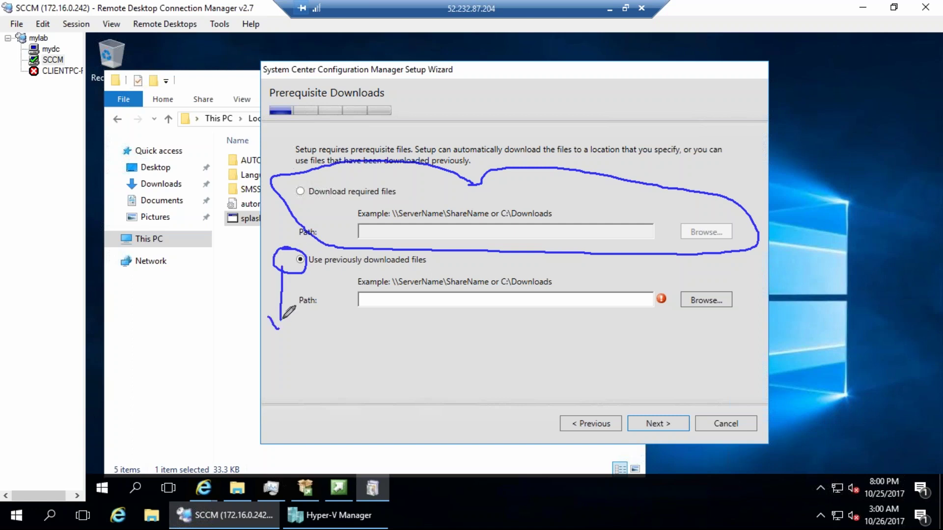
{"action": "left_click_drag", "start_coordinate": [732, 292], "coordinate": [735, 324]}
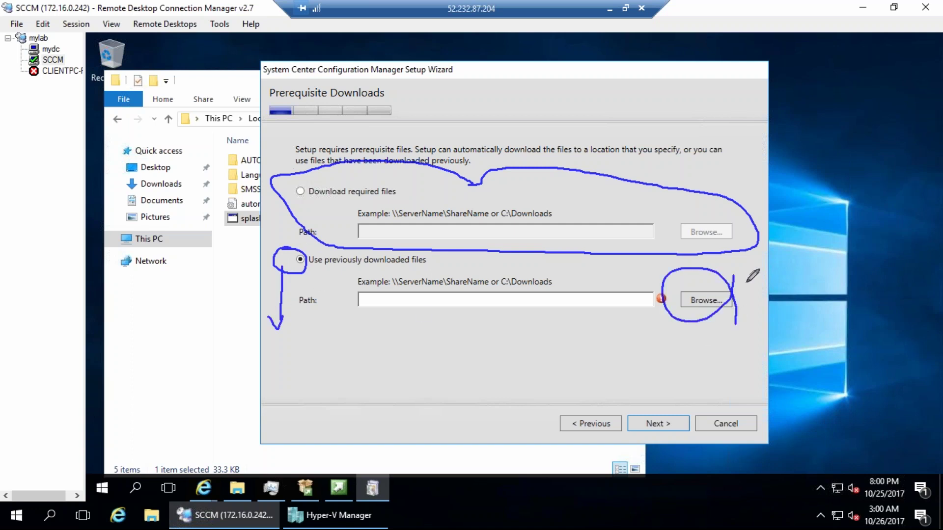
{"action": "key", "text": "e"}
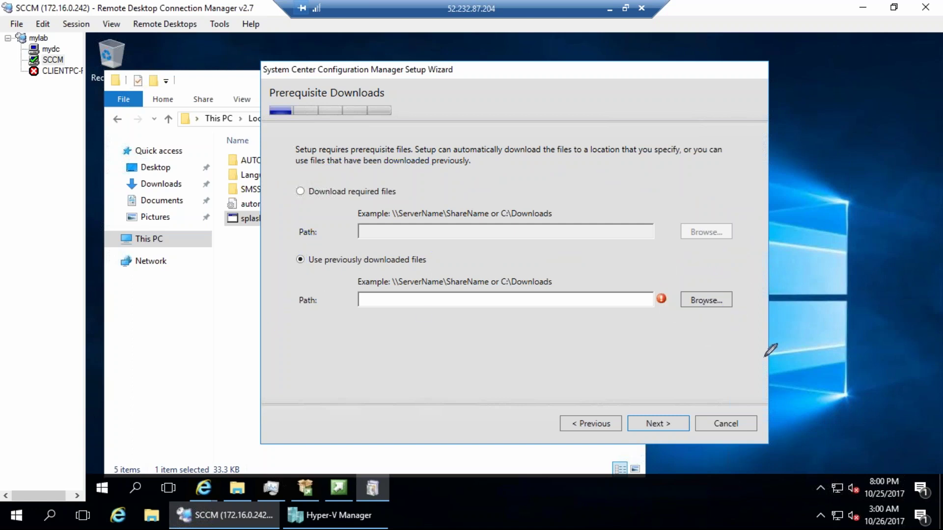
{"action": "left_click", "coordinate": [700, 300]}
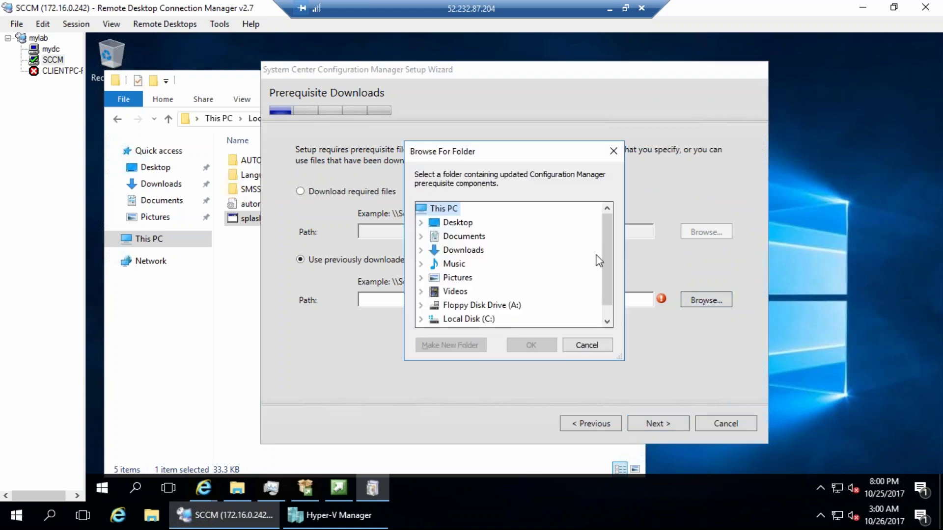
{"action": "scroll", "coordinate": [611, 266], "scroll_direction": "down", "scroll_amount": 2}
{"action": "double_click", "coordinate": [467, 295]}
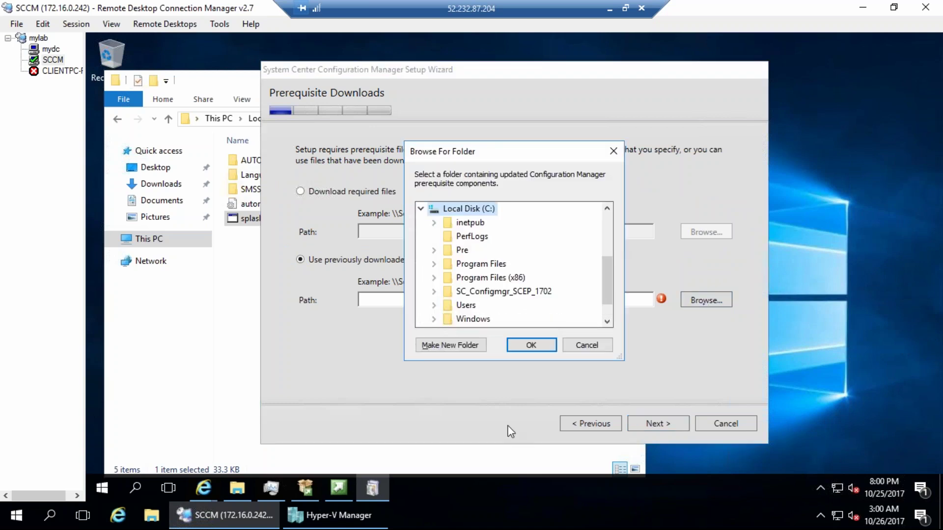
{"action": "double_click", "coordinate": [461, 250]}
{"action": "key", "text": "Return"}
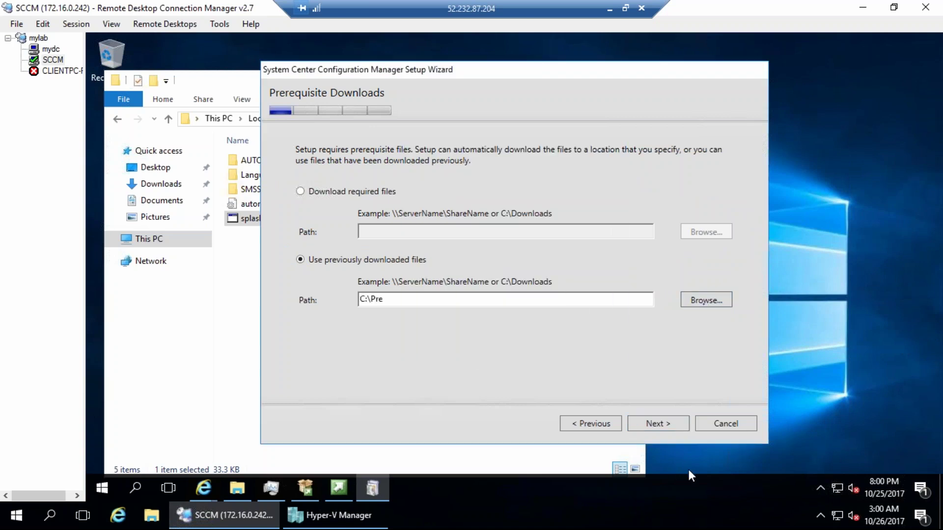
Start verifying the downloaded prerequisites and wait until all 15 of 15 files are checked
{"action": "left_click", "coordinate": [658, 425]}
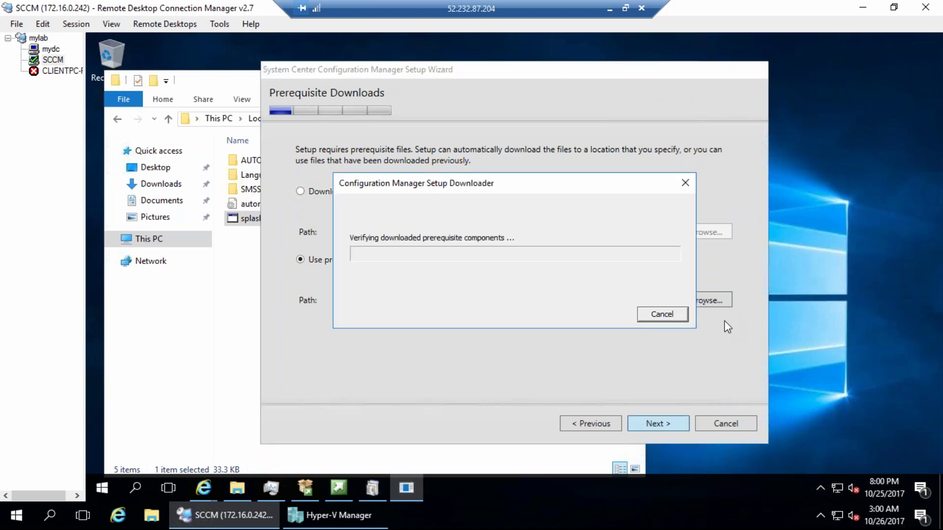
{"action": "mouse_move", "coordinate": [672, 219]}
{"action": "left_mouse_down"}
{"action": "mouse_move", "coordinate": [609, 204]}
{"action": "mouse_move", "coordinate": [569, 377]}
{"action": "mouse_move", "coordinate": [665, 230]}
{"action": "left_mouse_up"}
{"action": "mouse_move", "coordinate": [577, 176]}
{"action": "left_mouse_down"}
{"action": "mouse_move", "coordinate": [582, 205]}
{"action": "mouse_move", "coordinate": [566, 210]}
{"action": "left_mouse_up"}
{"action": "mouse_move", "coordinate": [593, 195]}
{"action": "left_mouse_down"}
{"action": "mouse_move", "coordinate": [597, 172]}
{"action": "mouse_move", "coordinate": [628, 226]}
{"action": "left_mouse_up"}
{"action": "left_click_drag", "start_coordinate": [630, 179], "coordinate": [674, 231]}
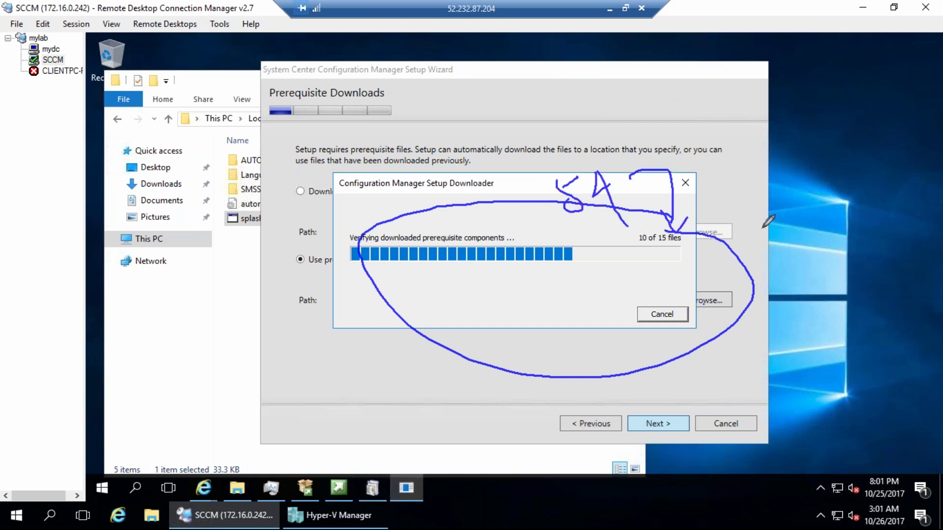
{"action": "mouse_move", "coordinate": [517, 317]}
{"action": "left_mouse_down"}
{"action": "mouse_move", "coordinate": [550, 298]}
{"action": "mouse_move", "coordinate": [571, 350]}
{"action": "left_mouse_up"}
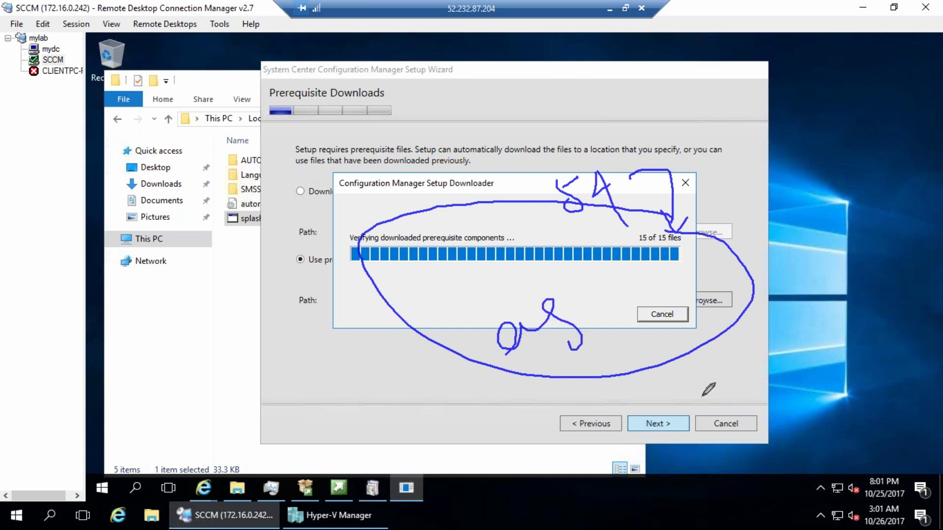
{"action": "left_click_drag", "start_coordinate": [533, 383], "coordinate": [593, 349]}
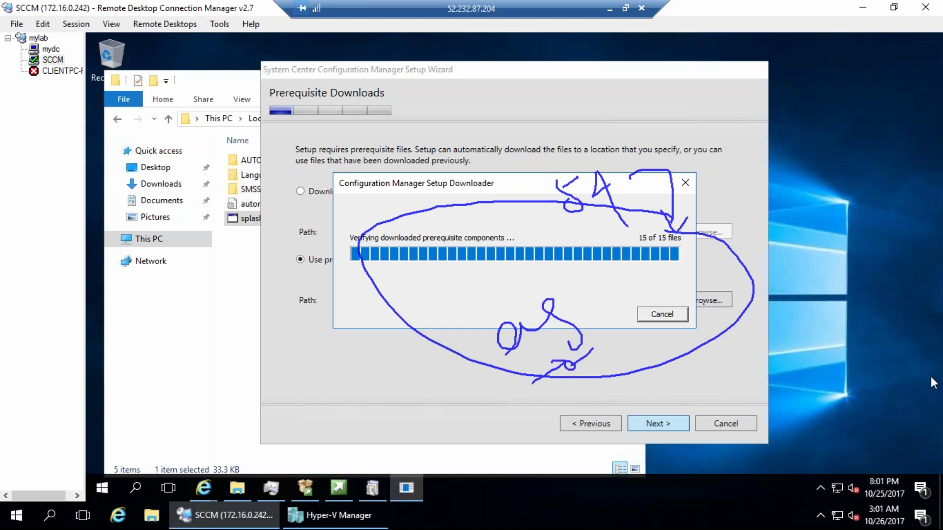
{"action": "key", "text": "Escape"}
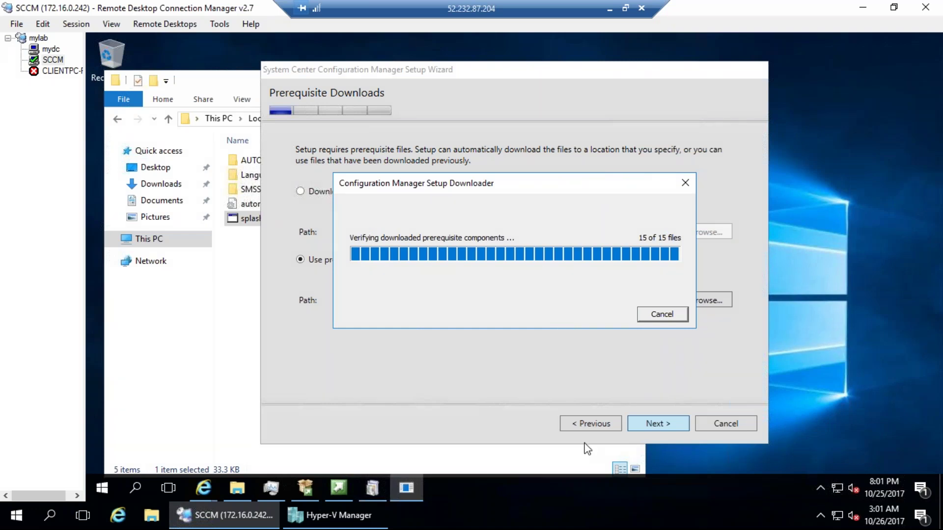
Launch CMTrace from C:\SC_Configmgr_SCEP_1702\SMSSETUP\TOOLS and make it the default log viewer
{"action": "left_click", "coordinate": [161, 240]}
{"action": "left_click", "coordinate": [451, 323]}
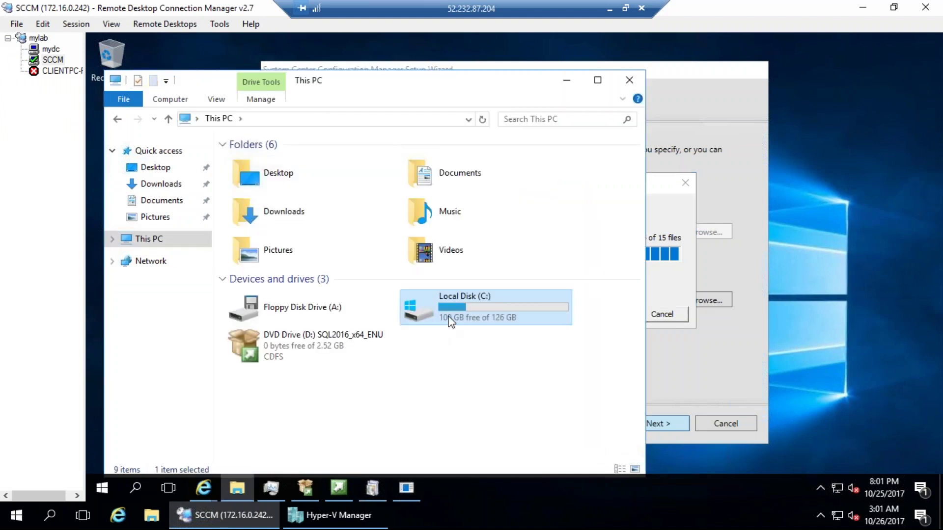
{"action": "double_click", "coordinate": [451, 323]}
{"action": "left_click", "coordinate": [314, 292]}
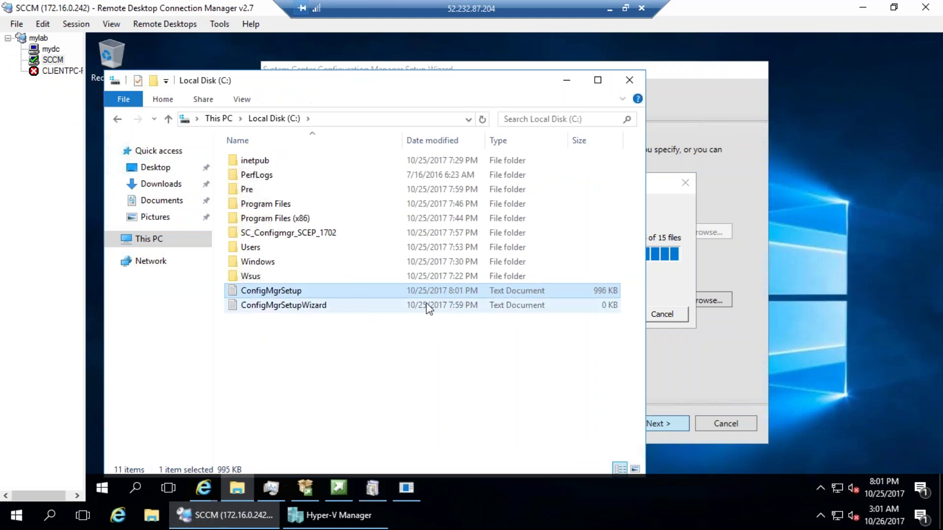
{"action": "double_click", "coordinate": [277, 233]}
{"action": "double_click", "coordinate": [265, 189]}
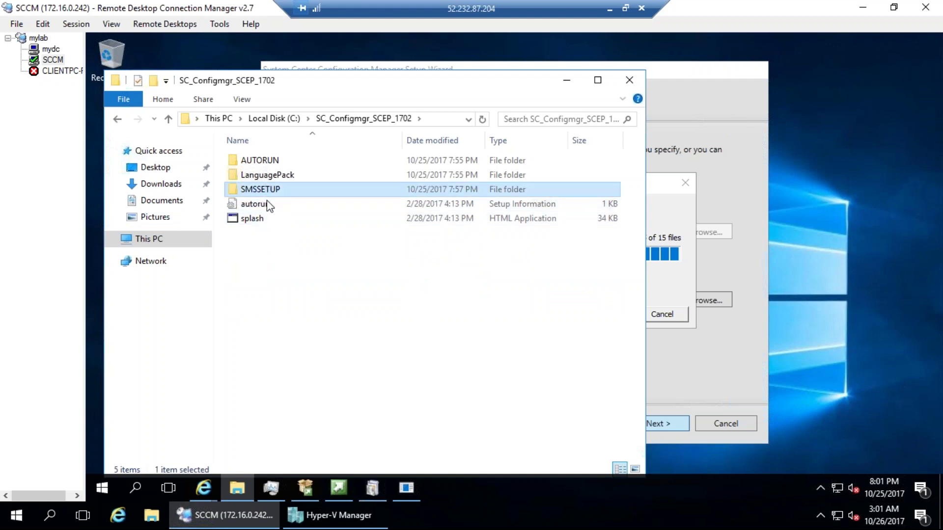
{"action": "double_click", "coordinate": [254, 305]}
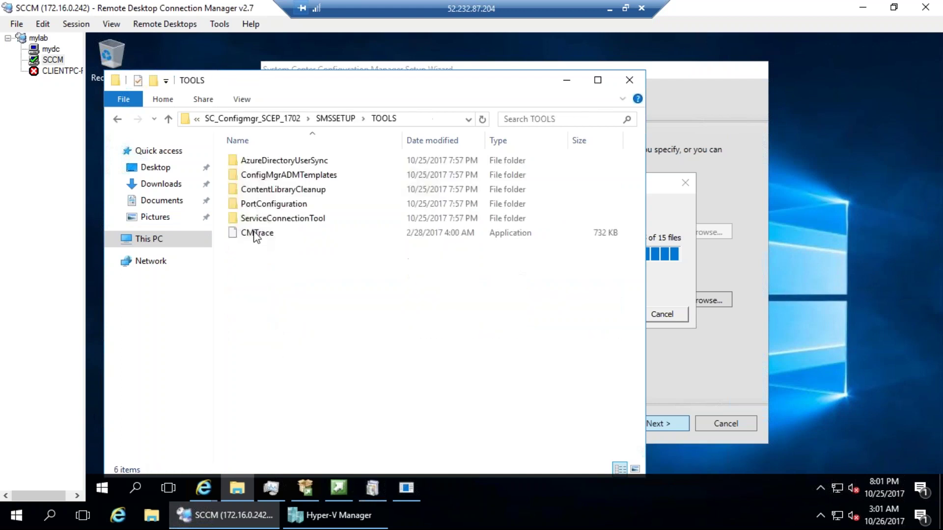
{"action": "double_click", "coordinate": [253, 235]}
{"action": "key", "text": "Return"}
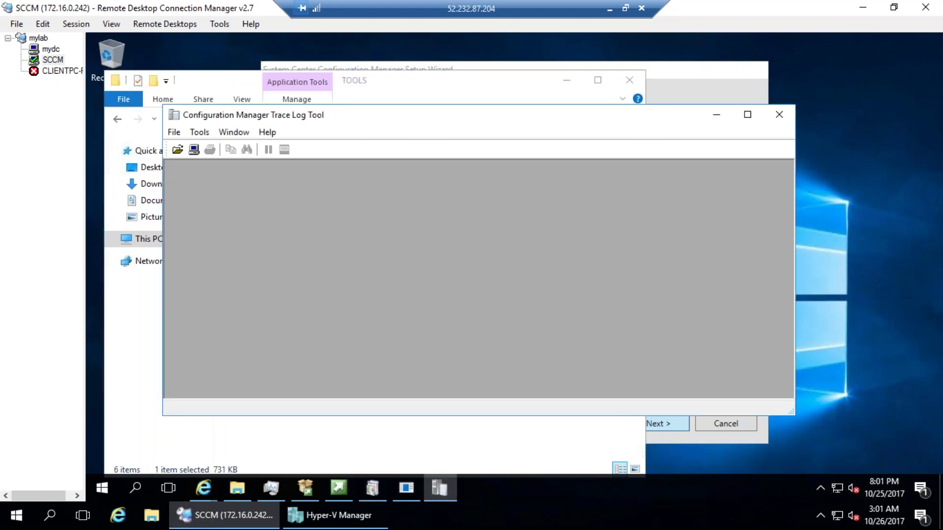
Open C:\ConfigMgrSetup.log in CMTrace and close File Explorer
{"action": "left_click", "coordinate": [265, 118]}
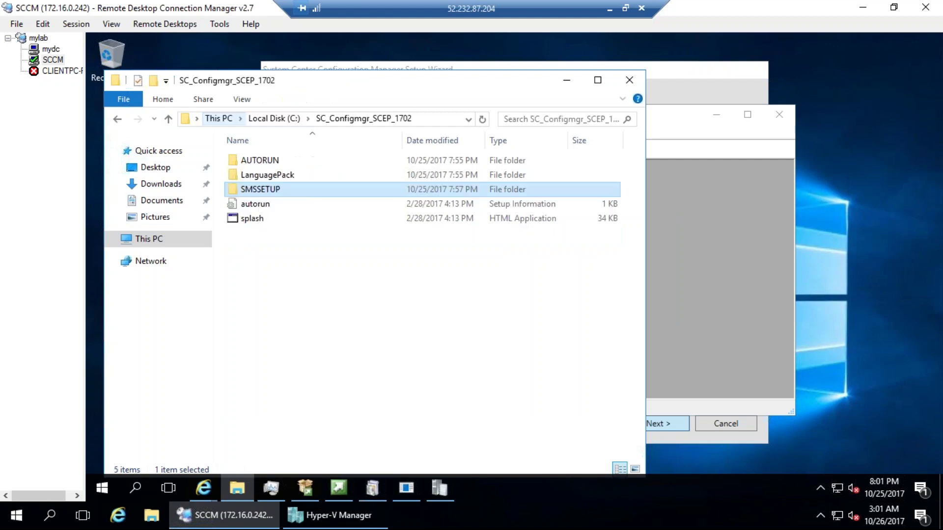
{"action": "left_click", "coordinate": [275, 119]}
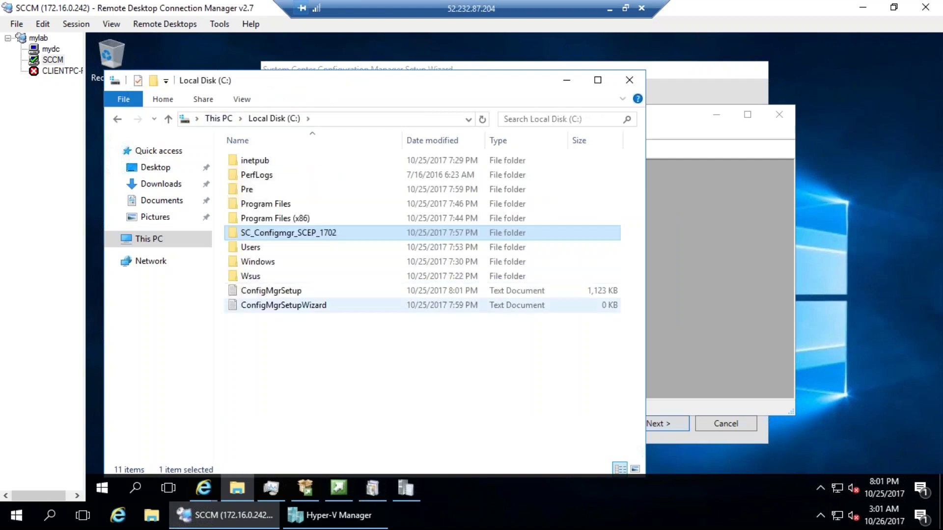
{"action": "left_click", "coordinate": [271, 290]}
{"action": "key", "text": "Return"}
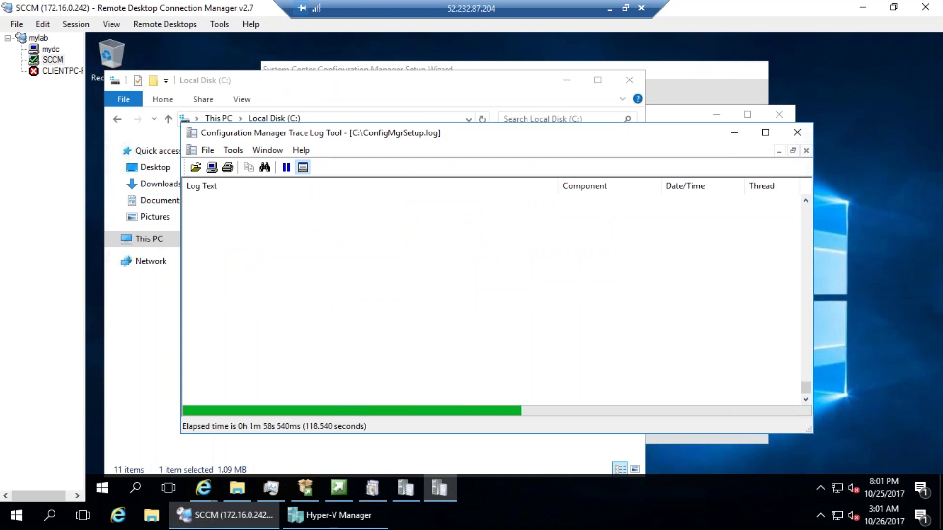
{"action": "left_click", "coordinate": [629, 79]}
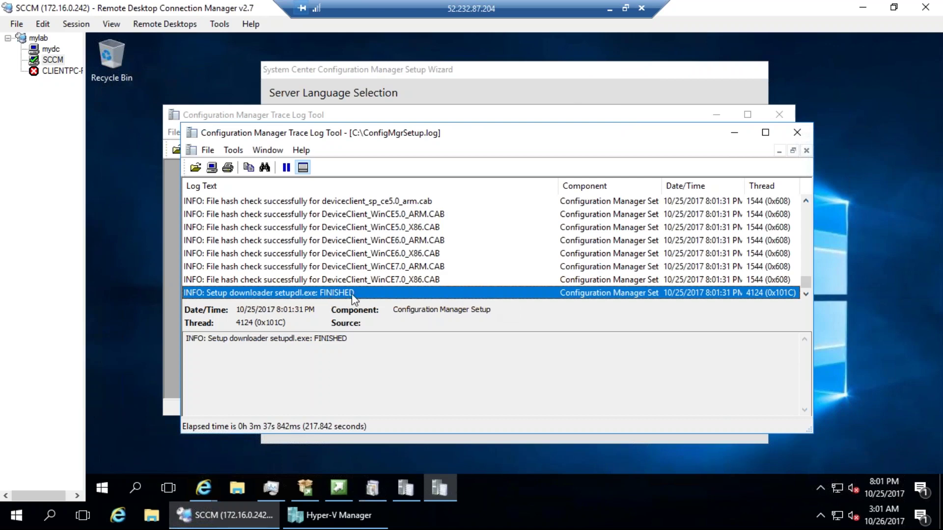
Keep the default server and client languages and move on to the site code and name fields
{"action": "left_click", "coordinate": [431, 100]}
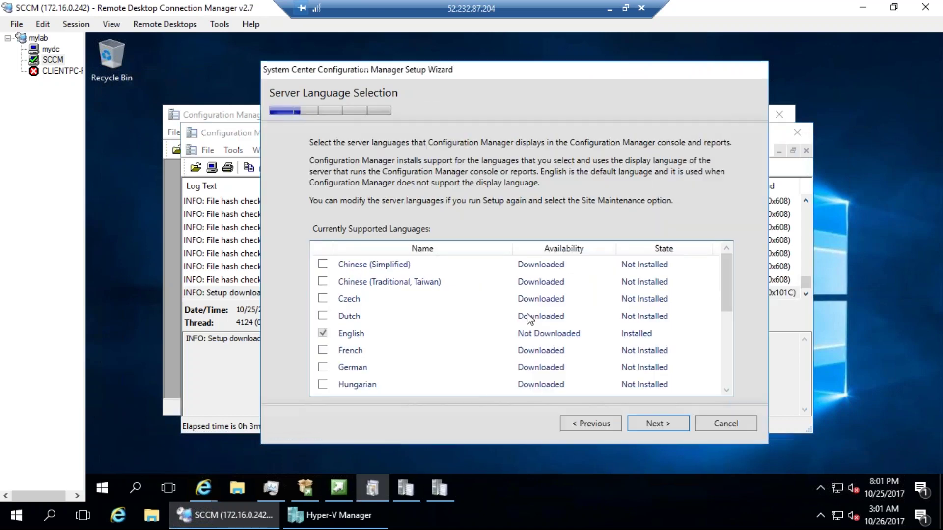
{"action": "left_click", "coordinate": [664, 421]}
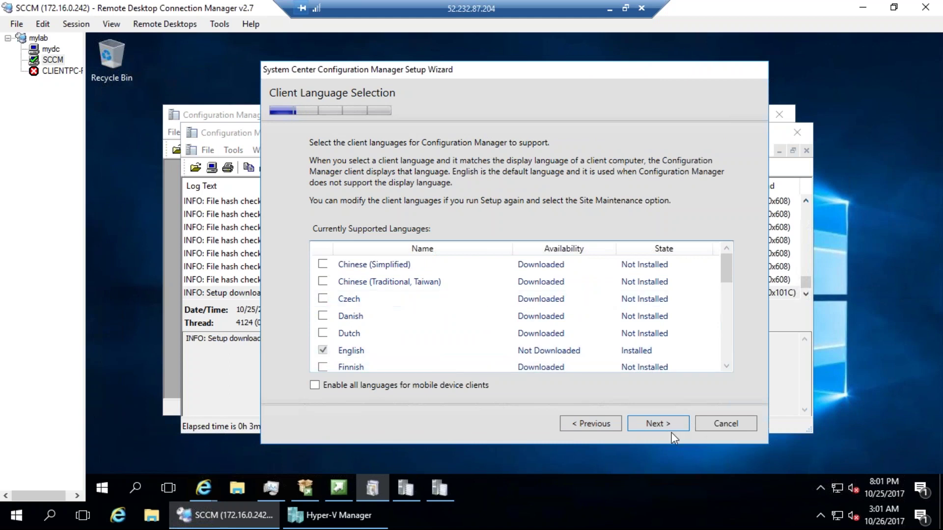
{"action": "left_click", "coordinate": [671, 426]}
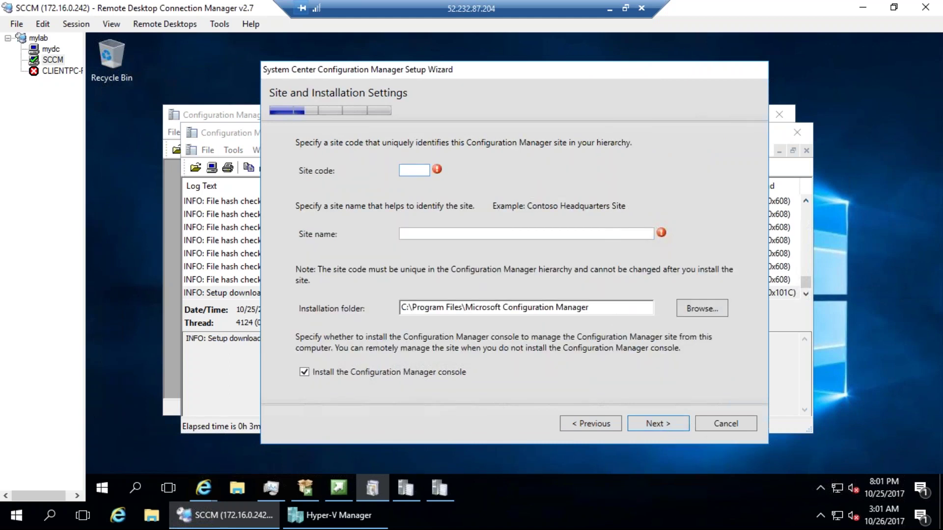
{"action": "key", "text": "Tab"}
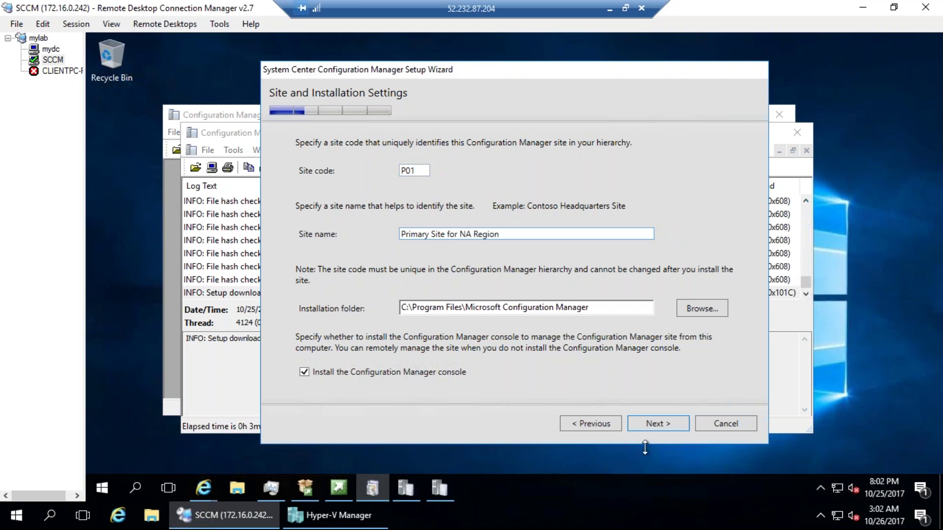
Pick 'Install the primary site as a stand-alone site' instead of joining an existing hierarchy
{"action": "left_click", "coordinate": [673, 425]}
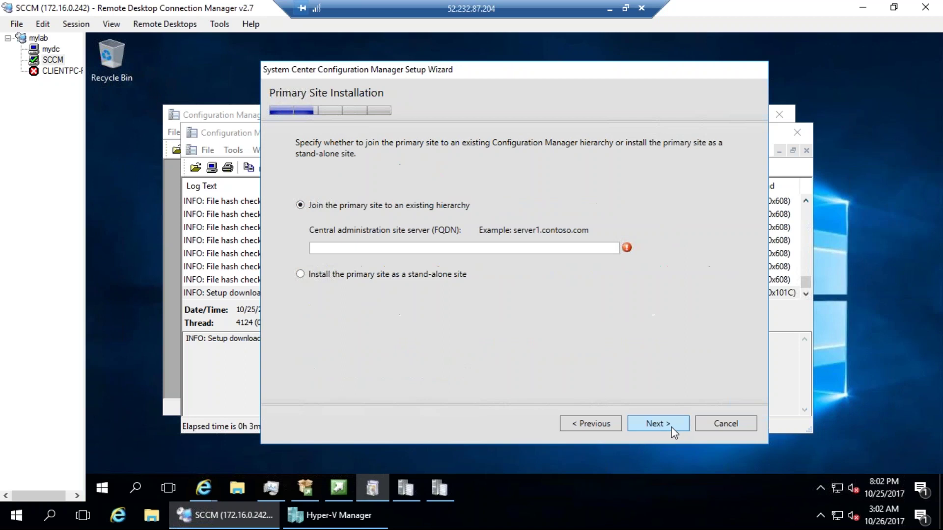
{"action": "left_click", "coordinate": [446, 276]}
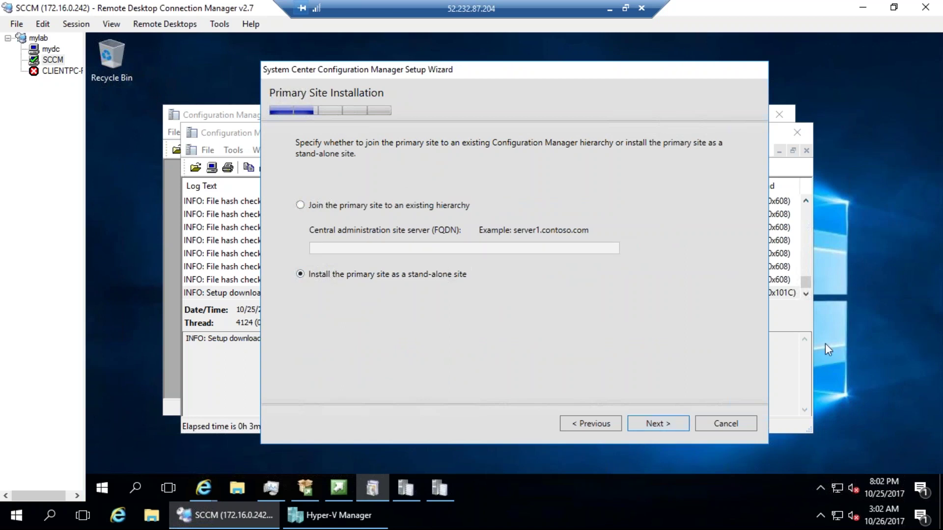
{"action": "left_click", "coordinate": [417, 206]}
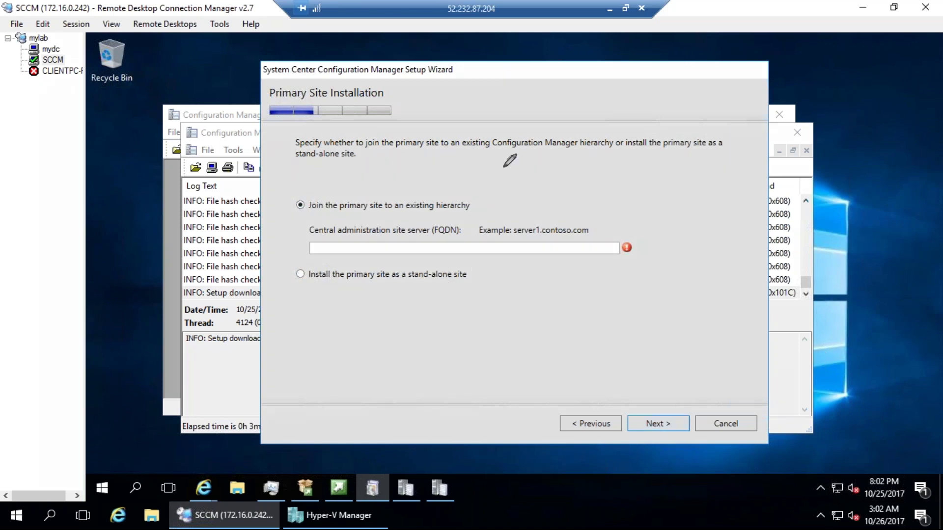
{"action": "mouse_move", "coordinate": [506, 160]}
{"action": "left_mouse_down"}
{"action": "mouse_move", "coordinate": [534, 126]}
{"action": "mouse_move", "coordinate": [586, 142]}
{"action": "mouse_move", "coordinate": [631, 128]}
{"action": "left_mouse_up"}
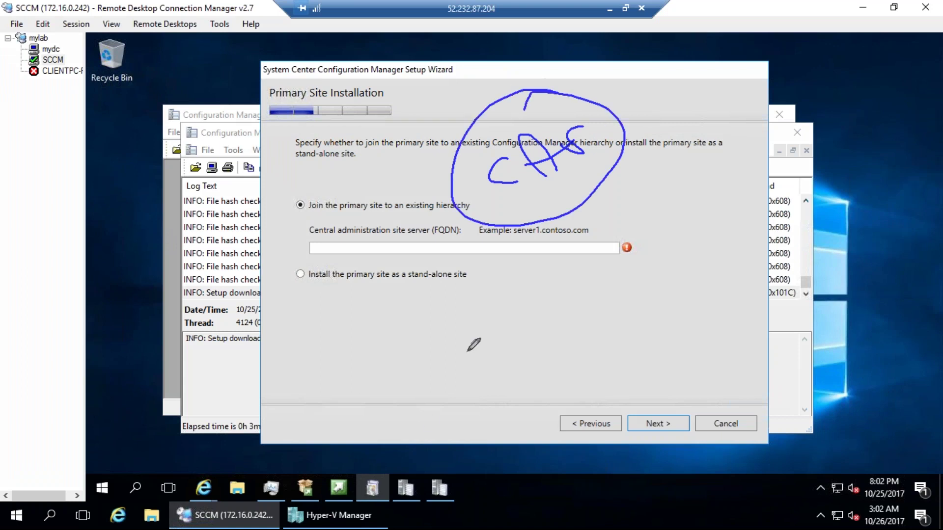
{"action": "mouse_move", "coordinate": [468, 350]}
{"action": "left_mouse_down"}
{"action": "mouse_move", "coordinate": [409, 345]}
{"action": "mouse_move", "coordinate": [466, 355]}
{"action": "mouse_move", "coordinate": [423, 300]}
{"action": "mouse_move", "coordinate": [445, 278]}
{"action": "left_mouse_up"}
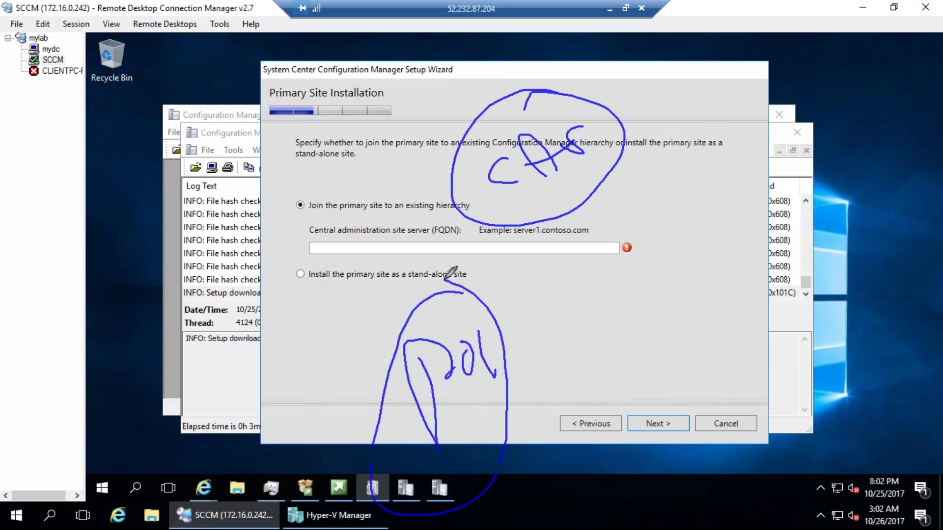
{"action": "mouse_move", "coordinate": [501, 334]}
{"action": "left_mouse_down"}
{"action": "mouse_move", "coordinate": [517, 196]}
{"action": "mouse_move", "coordinate": [548, 234]}
{"action": "left_mouse_up"}
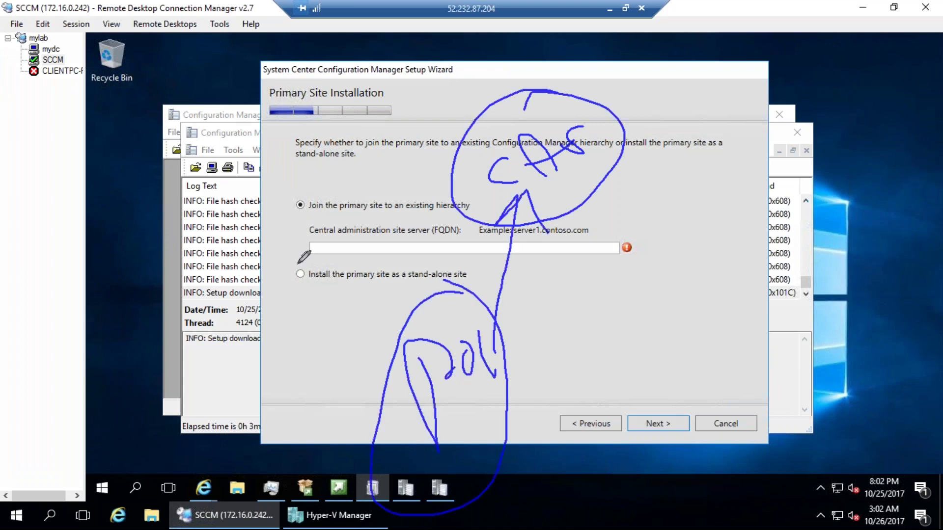
{"action": "left_click_drag", "start_coordinate": [296, 248], "coordinate": [337, 226]}
{"action": "key", "text": "Escape"}
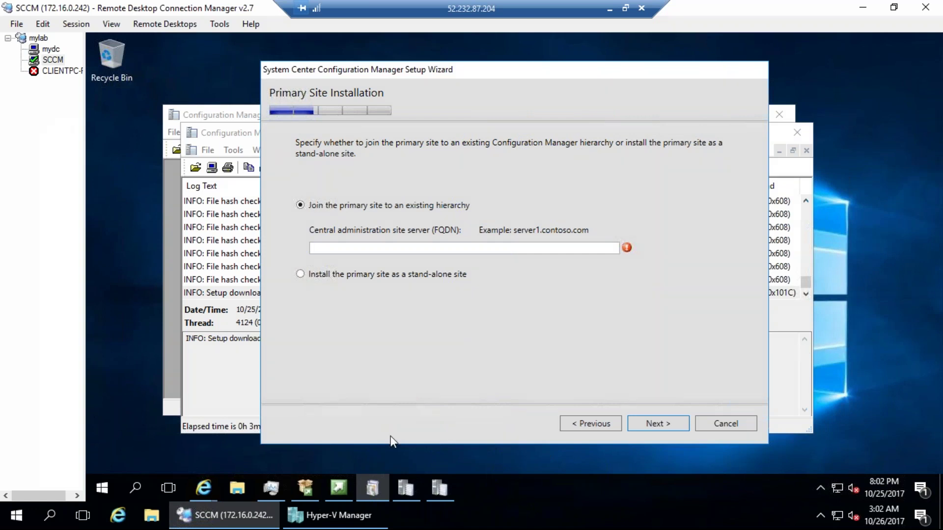
{"action": "left_click", "coordinate": [439, 274]}
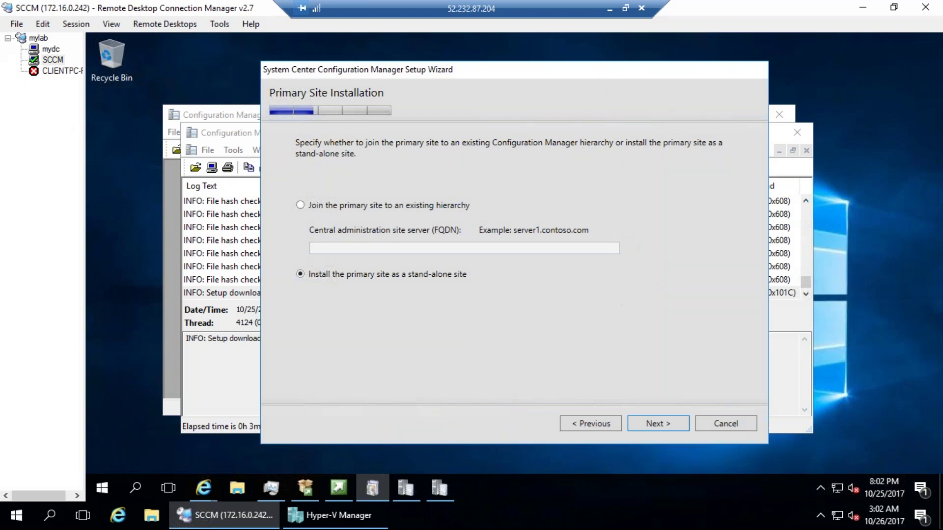
{"action": "left_click", "coordinate": [668, 432]}
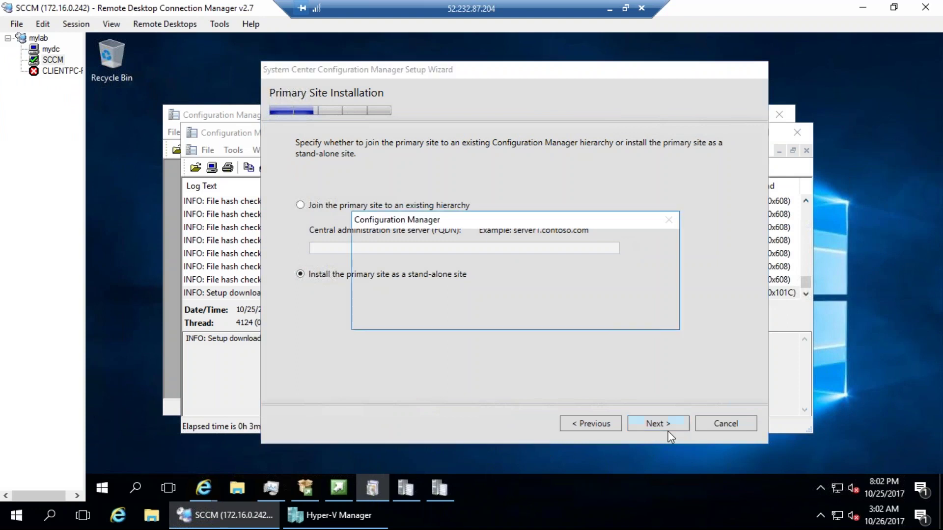
Confirm the stand-alone site and highlight the SQL Server name and instance fields
{"action": "left_click", "coordinate": [581, 311]}
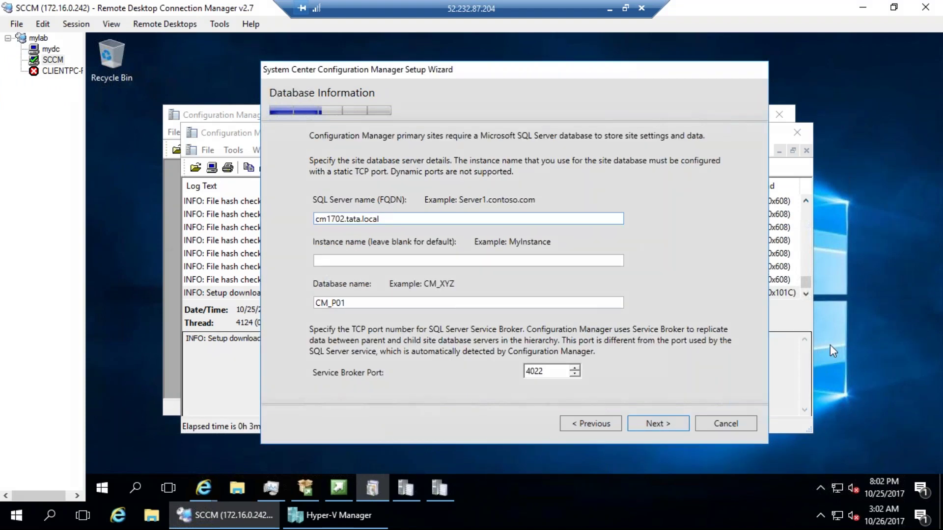
{"action": "key", "text": "ctrl+2"}
{"action": "left_click_drag", "start_coordinate": [372, 161], "coordinate": [329, 153]}
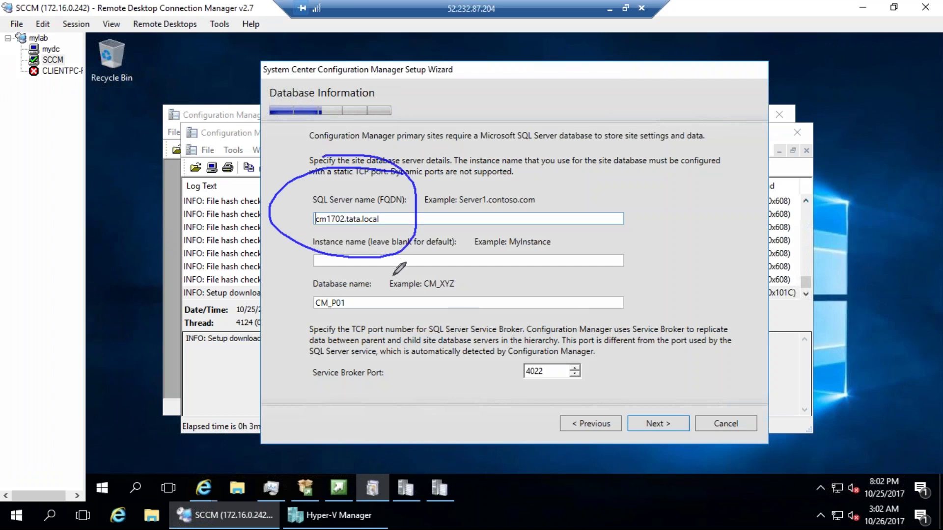
{"action": "mouse_move", "coordinate": [343, 243]}
{"action": "left_mouse_down"}
{"action": "mouse_move", "coordinate": [318, 238]}
{"action": "mouse_move", "coordinate": [491, 268]}
{"action": "left_mouse_up"}
{"action": "mouse_move", "coordinate": [622, 214]}
{"action": "left_mouse_down"}
{"action": "mouse_move", "coordinate": [690, 248]}
{"action": "mouse_move", "coordinate": [600, 257]}
{"action": "mouse_move", "coordinate": [621, 283]}
{"action": "left_mouse_up"}
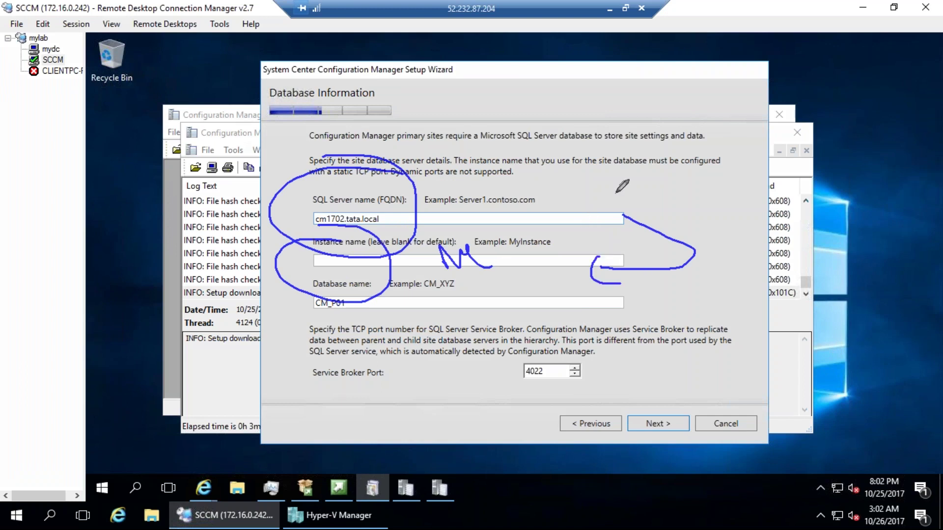
{"action": "mouse_move", "coordinate": [603, 148]}
{"action": "left_mouse_down"}
{"action": "mouse_move", "coordinate": [602, 225]}
{"action": "mouse_move", "coordinate": [540, 267]}
{"action": "mouse_move", "coordinate": [565, 268]}
{"action": "left_mouse_up"}
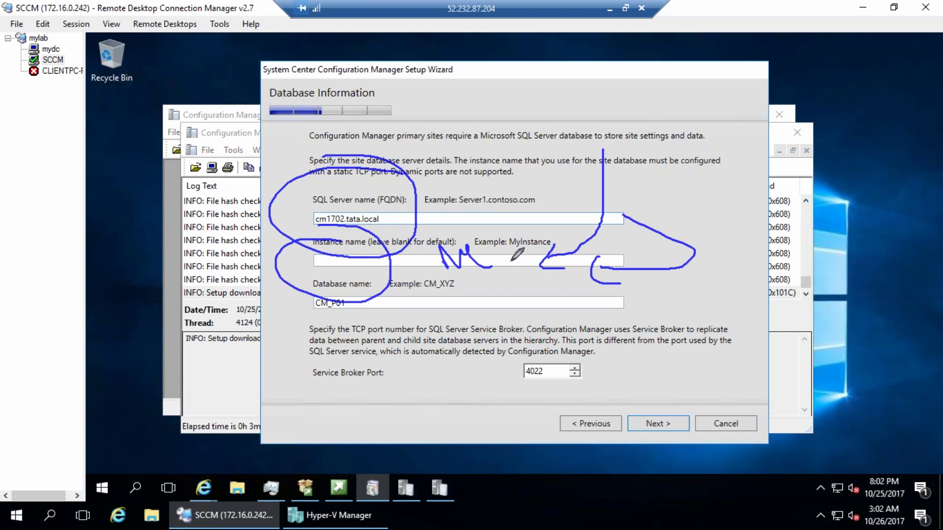
{"action": "mouse_move", "coordinate": [541, 220]}
{"action": "left_mouse_down"}
{"action": "mouse_move", "coordinate": [474, 229]}
{"action": "mouse_move", "coordinate": [470, 250]}
{"action": "mouse_move", "coordinate": [556, 240]}
{"action": "mouse_move", "coordinate": [540, 214]}
{"action": "left_mouse_up"}
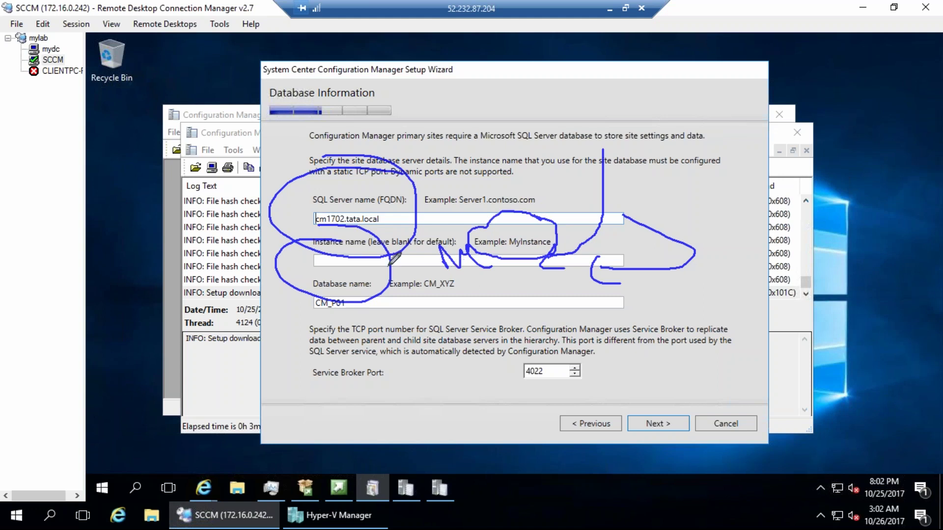
{"action": "left_click_drag", "start_coordinate": [394, 267], "coordinate": [460, 221]}
{"action": "key", "text": "e"}
Point out database CM_P01 and port 4022, then accept them and the default SQL paths
{"action": "left_click_drag", "start_coordinate": [313, 258], "coordinate": [373, 316]}
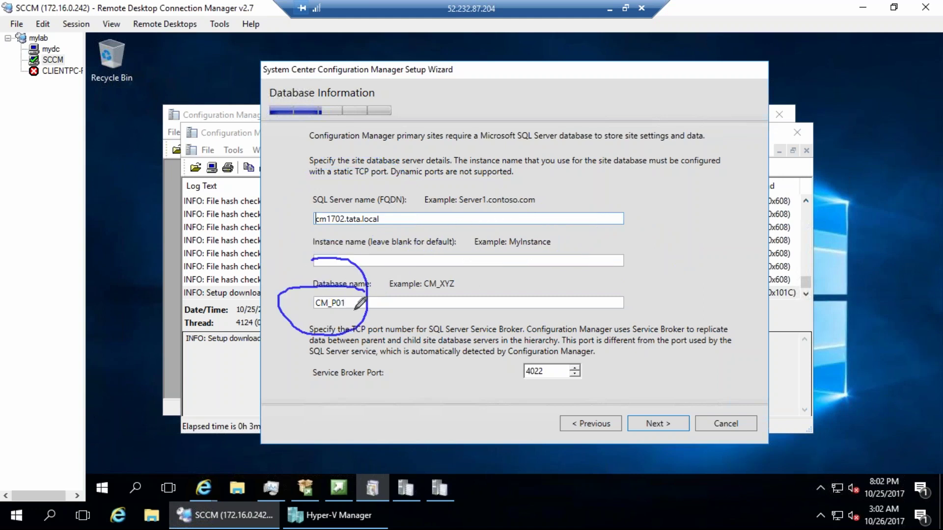
{"action": "mouse_move", "coordinate": [540, 352]}
{"action": "left_mouse_down"}
{"action": "mouse_move", "coordinate": [563, 403]}
{"action": "mouse_move", "coordinate": [569, 347]}
{"action": "left_mouse_up"}
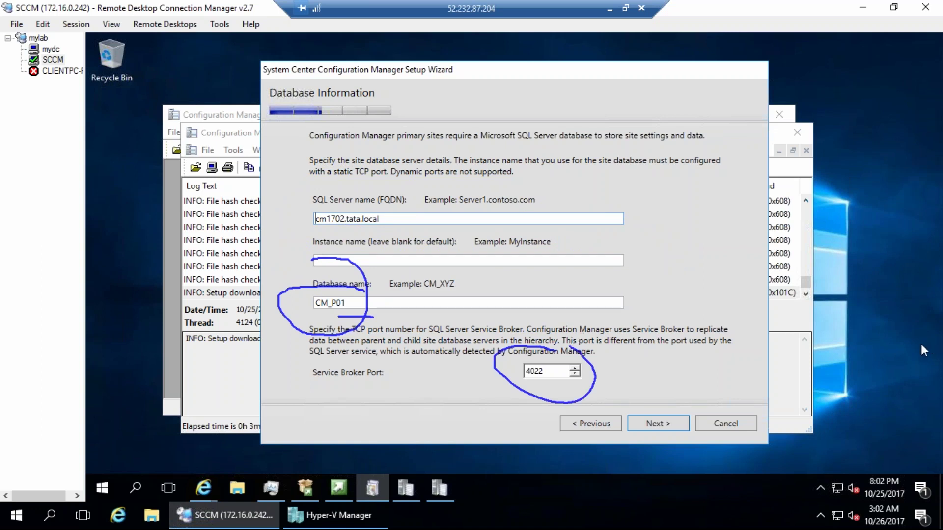
{"action": "key", "text": "Escape"}
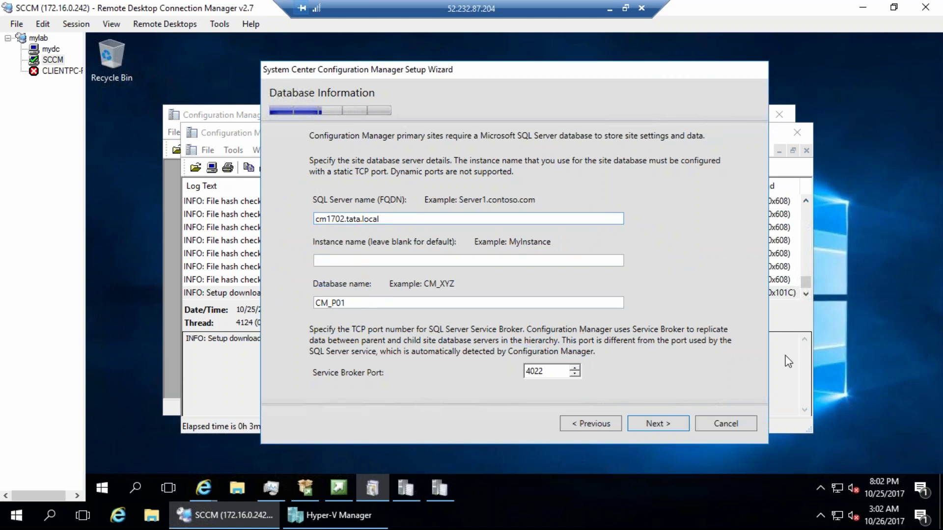
{"action": "left_click", "coordinate": [666, 421]}
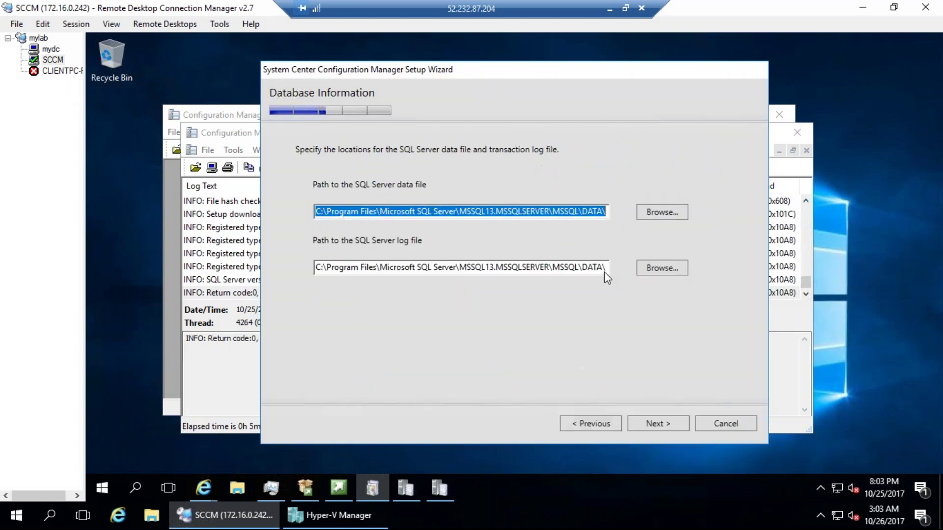
{"action": "left_click", "coordinate": [669, 425]}
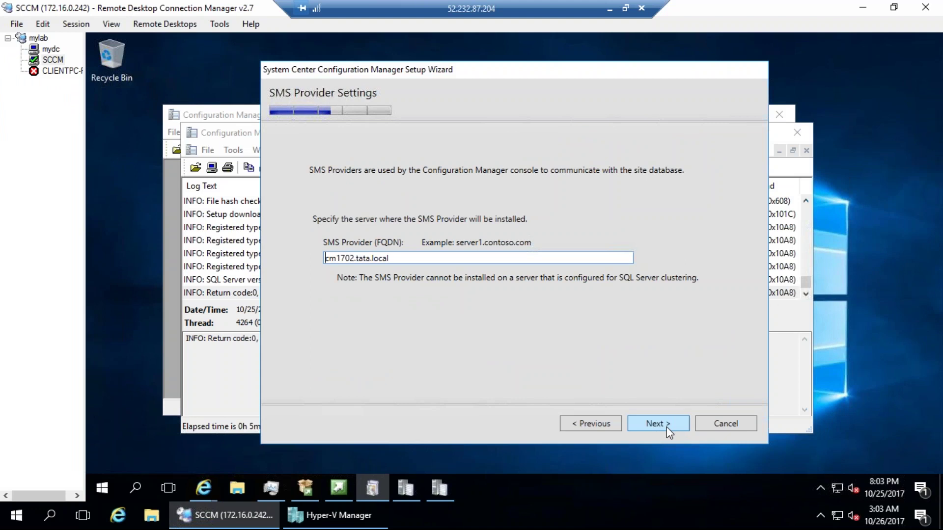
Annotate the SMS Provider page, linking the cm1702.tata.local provider server to WMI
{"action": "key", "text": "ctrl+2"}
{"action": "mouse_move", "coordinate": [423, 122]}
{"action": "left_mouse_down"}
{"action": "mouse_move", "coordinate": [428, 154]}
{"action": "mouse_move", "coordinate": [464, 131]}
{"action": "mouse_move", "coordinate": [502, 124]}
{"action": "mouse_move", "coordinate": [495, 92]}
{"action": "mouse_move", "coordinate": [521, 99]}
{"action": "mouse_move", "coordinate": [517, 124]}
{"action": "mouse_move", "coordinate": [531, 114]}
{"action": "left_mouse_up"}
{"action": "mouse_move", "coordinate": [533, 88]}
{"action": "left_mouse_down"}
{"action": "mouse_move", "coordinate": [418, 142]}
{"action": "mouse_move", "coordinate": [469, 51]}
{"action": "left_mouse_up"}
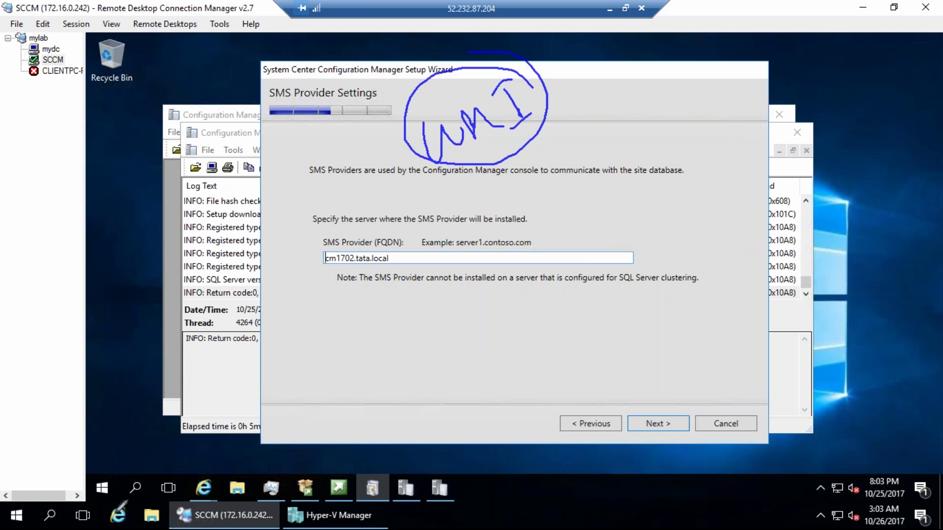
{"action": "mouse_move", "coordinate": [100, 493]}
{"action": "left_mouse_down"}
{"action": "mouse_move", "coordinate": [224, 434]}
{"action": "mouse_move", "coordinate": [388, 295]}
{"action": "mouse_move", "coordinate": [362, 306]}
{"action": "mouse_move", "coordinate": [405, 294]}
{"action": "mouse_move", "coordinate": [329, 241]}
{"action": "mouse_move", "coordinate": [374, 314]}
{"action": "left_mouse_up"}
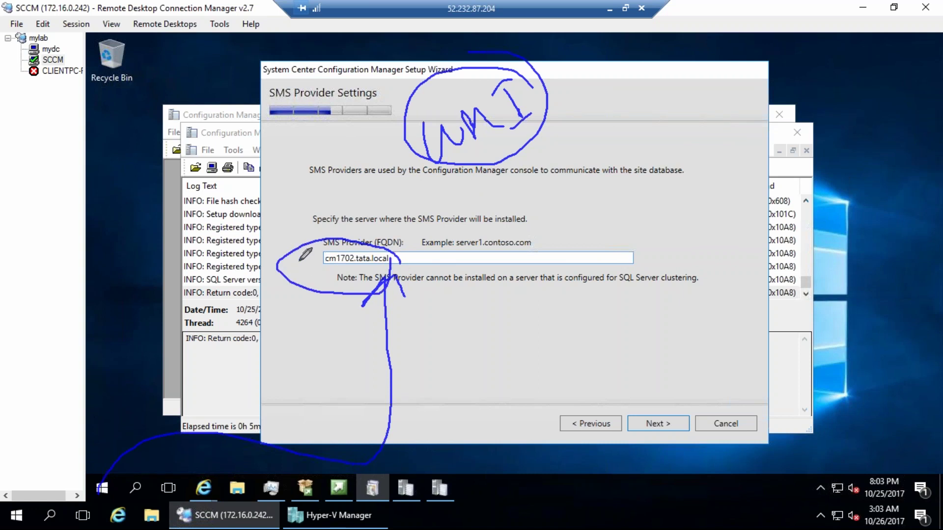
{"action": "mouse_move", "coordinate": [297, 260]}
{"action": "left_mouse_down"}
{"action": "mouse_move", "coordinate": [390, 116]}
{"action": "mouse_move", "coordinate": [375, 143]}
{"action": "left_mouse_up"}
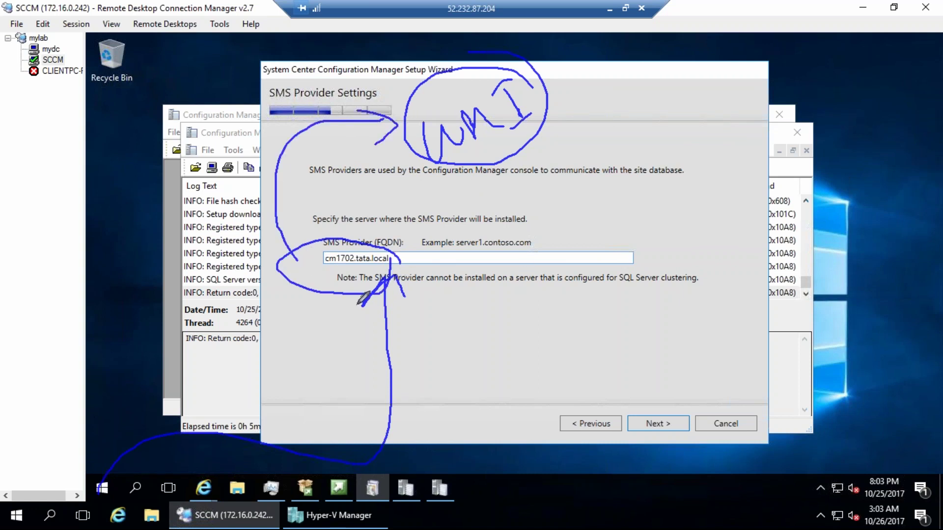
{"action": "key", "text": "e"}
{"action": "mouse_move", "coordinate": [369, 229]}
{"action": "left_mouse_down"}
{"action": "mouse_move", "coordinate": [437, 270]}
{"action": "mouse_move", "coordinate": [291, 199]}
{"action": "left_mouse_up"}
{"action": "key", "text": "Escape"}
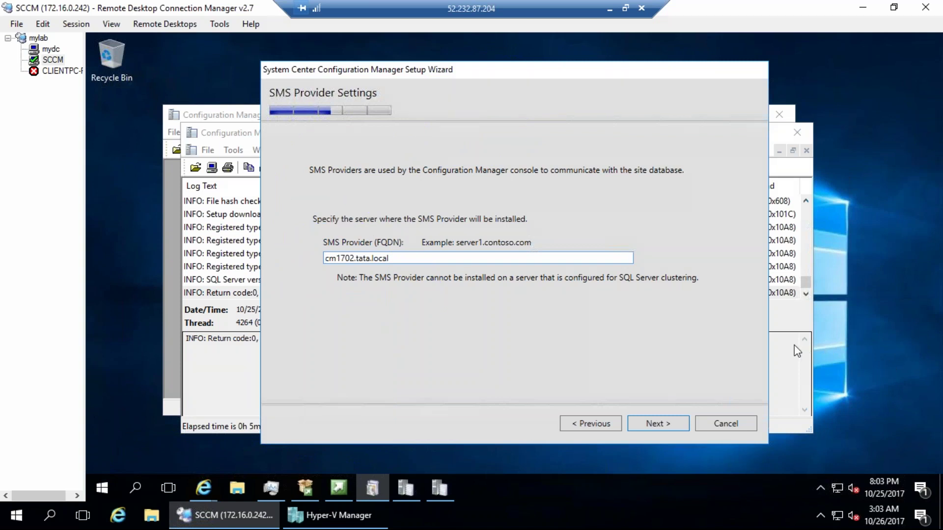
Configure communication on each site system role and accept the roles and usage data pages
{"action": "left_click", "coordinate": [641, 423]}
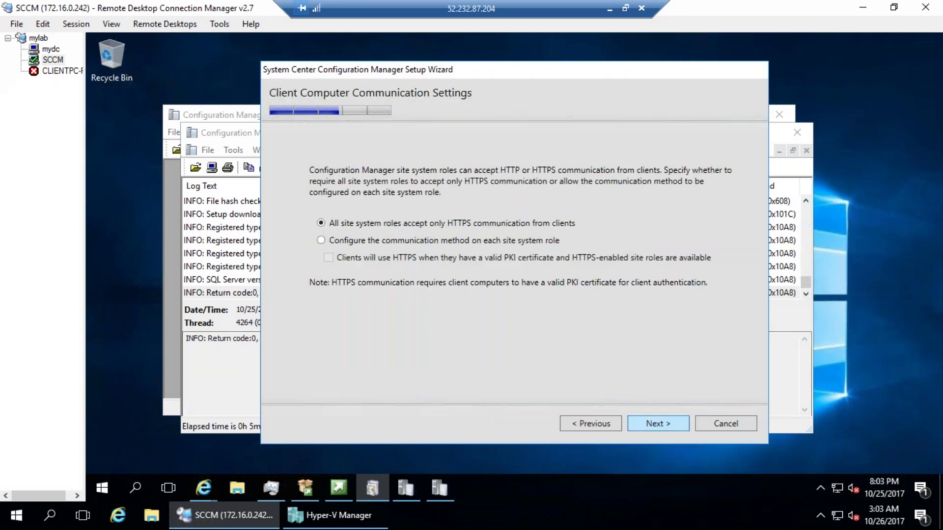
{"action": "left_click", "coordinate": [386, 241]}
{"action": "left_click", "coordinate": [663, 422]}
{"action": "left_click", "coordinate": [664, 421]}
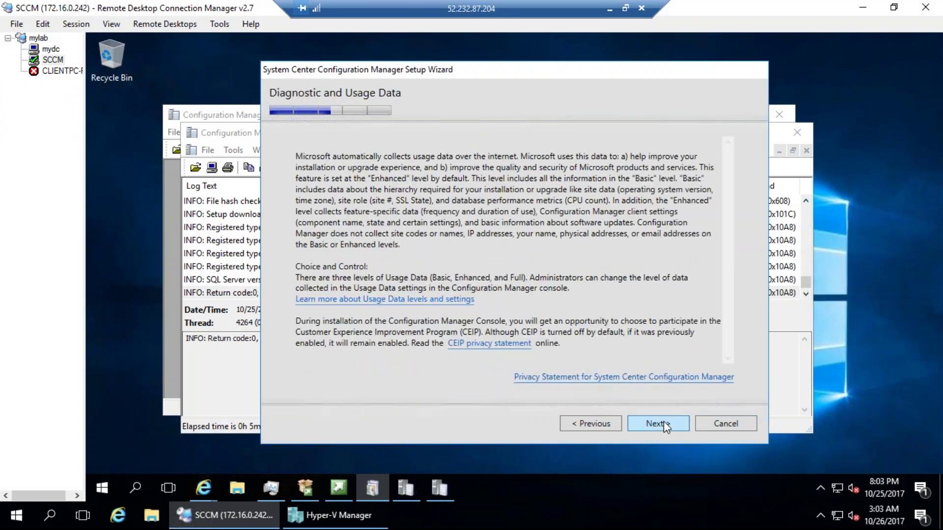
{"action": "left_click", "coordinate": [664, 425]}
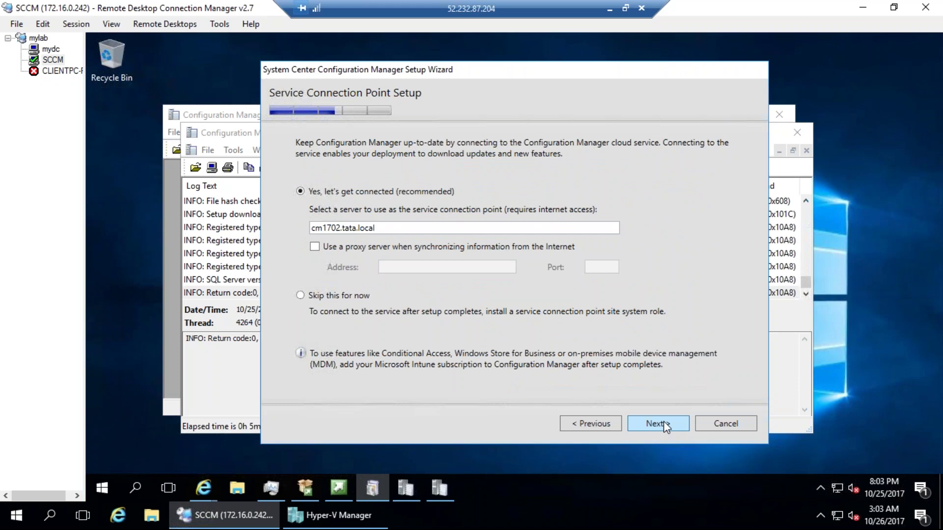
Highlight the service connection point options, proxy area and cm1702.tata.local server name
{"action": "mouse_move", "coordinate": [375, 168]}
{"action": "left_mouse_down"}
{"action": "mouse_move", "coordinate": [509, 411]}
{"action": "mouse_move", "coordinate": [268, 140]}
{"action": "left_mouse_up"}
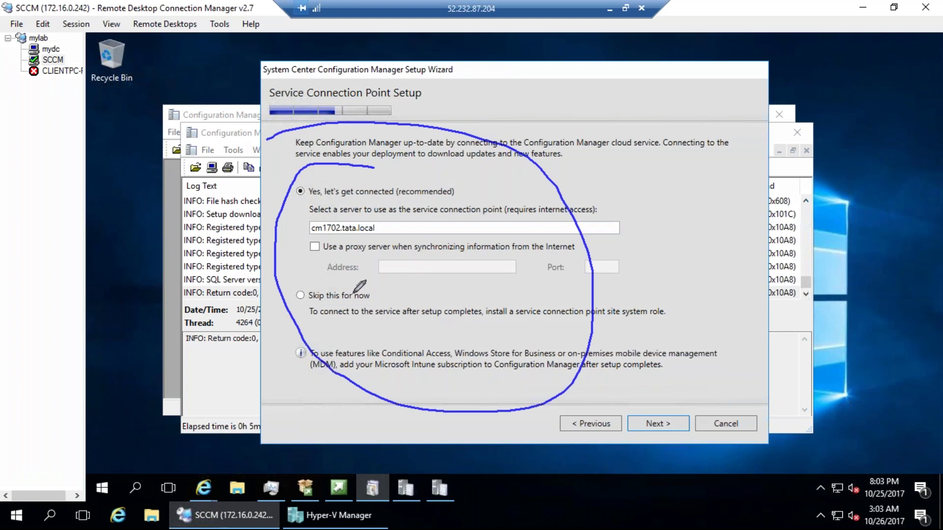
{"action": "left_click_drag", "start_coordinate": [369, 259], "coordinate": [410, 295]}
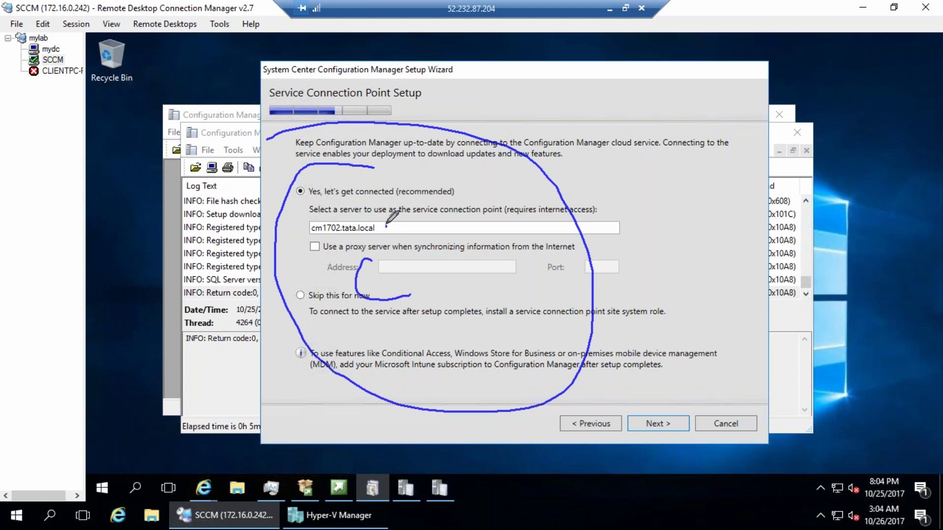
{"action": "mouse_move", "coordinate": [387, 219]}
{"action": "left_mouse_down"}
{"action": "mouse_move", "coordinate": [297, 213]}
{"action": "mouse_move", "coordinate": [309, 241]}
{"action": "mouse_move", "coordinate": [383, 230]}
{"action": "left_mouse_up"}
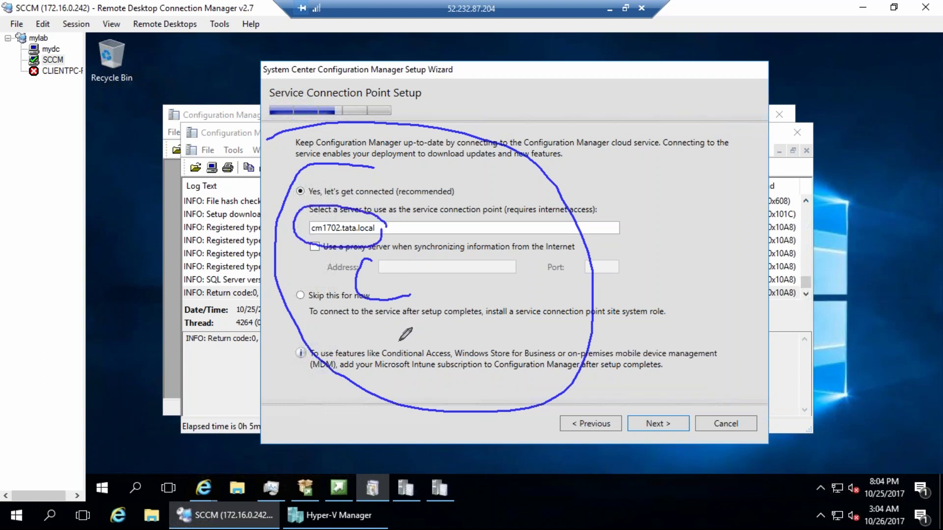
{"action": "left_click_drag", "start_coordinate": [412, 221], "coordinate": [493, 223]}
{"action": "mouse_move", "coordinate": [427, 172]}
{"action": "left_mouse_down"}
{"action": "mouse_move", "coordinate": [449, 243]}
{"action": "mouse_move", "coordinate": [393, 200]}
{"action": "left_mouse_up"}
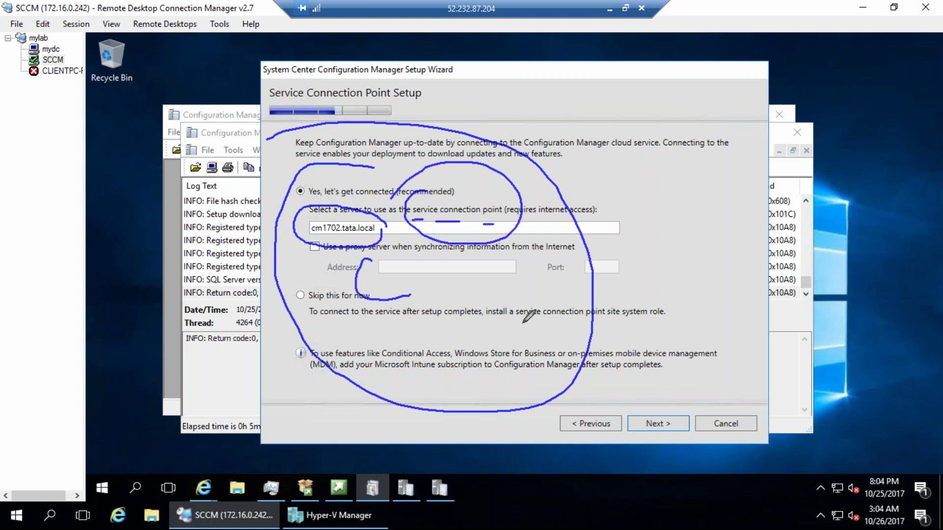
{"action": "key", "text": "Escape"}
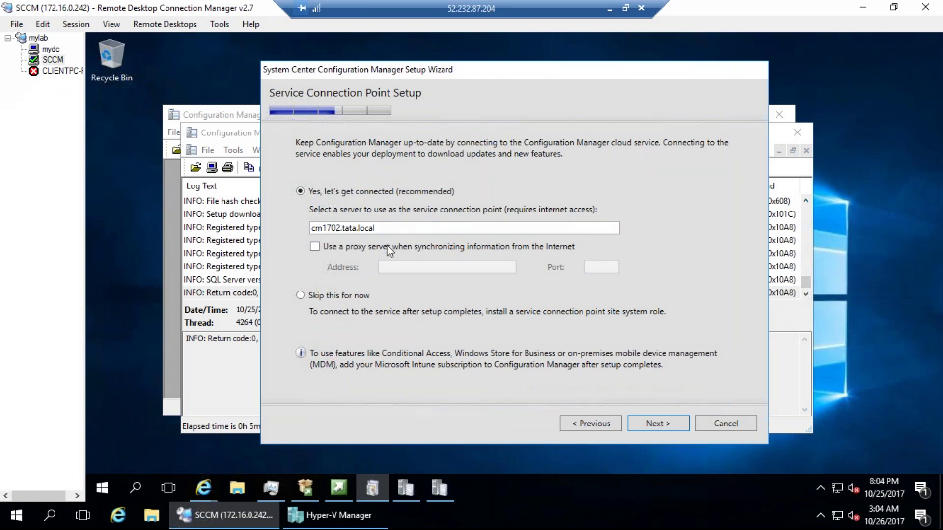
Run the prerequisite check and mark the failed SQL Server service running account row
{"action": "left_click", "coordinate": [664, 424]}
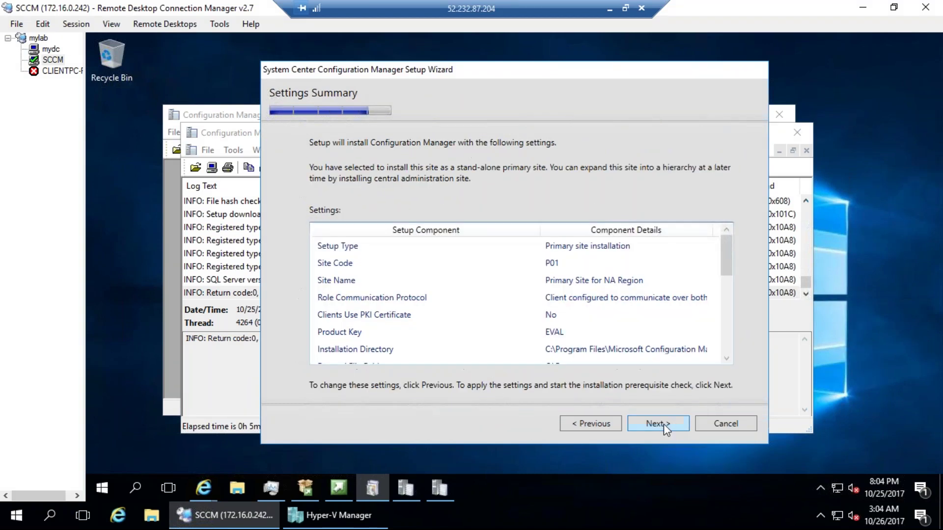
{"action": "left_click", "coordinate": [664, 424]}
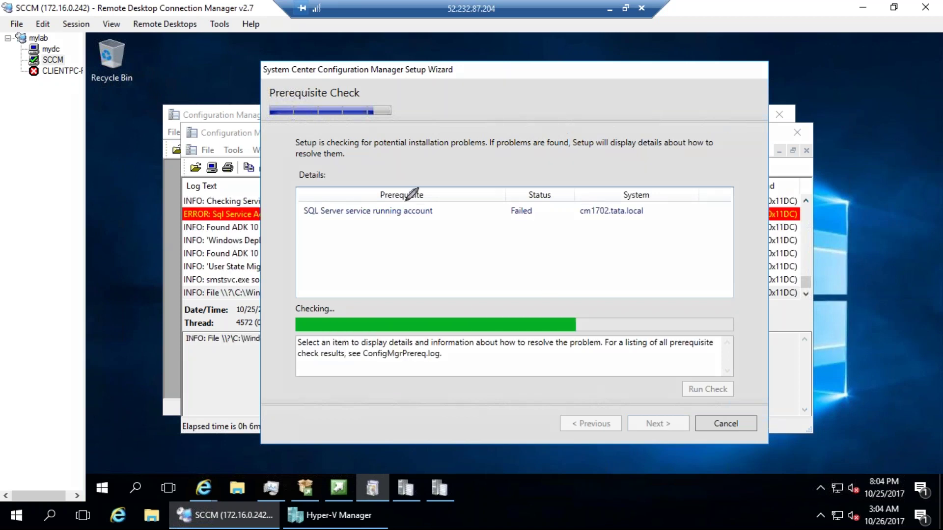
{"action": "mouse_move", "coordinate": [388, 171]}
{"action": "left_mouse_down"}
{"action": "mouse_move", "coordinate": [410, 248]}
{"action": "mouse_move", "coordinate": [223, 163]}
{"action": "left_mouse_up"}
{"action": "mouse_move", "coordinate": [406, 188]}
{"action": "left_mouse_down"}
{"action": "mouse_move", "coordinate": [439, 129]}
{"action": "mouse_move", "coordinate": [539, 253]}
{"action": "mouse_move", "coordinate": [542, 300]}
{"action": "mouse_move", "coordinate": [561, 326]}
{"action": "mouse_move", "coordinate": [555, 293]}
{"action": "mouse_move", "coordinate": [561, 328]}
{"action": "left_mouse_up"}
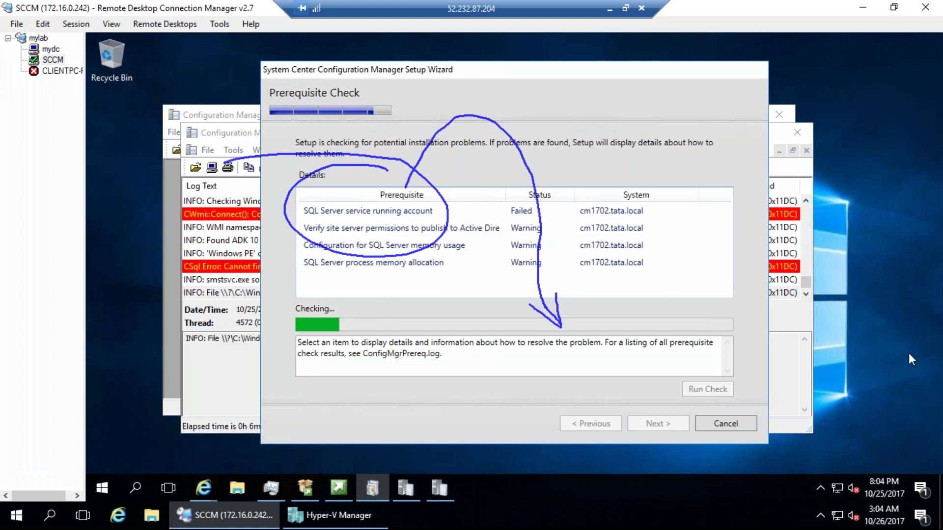
{"action": "key", "text": "Escape"}
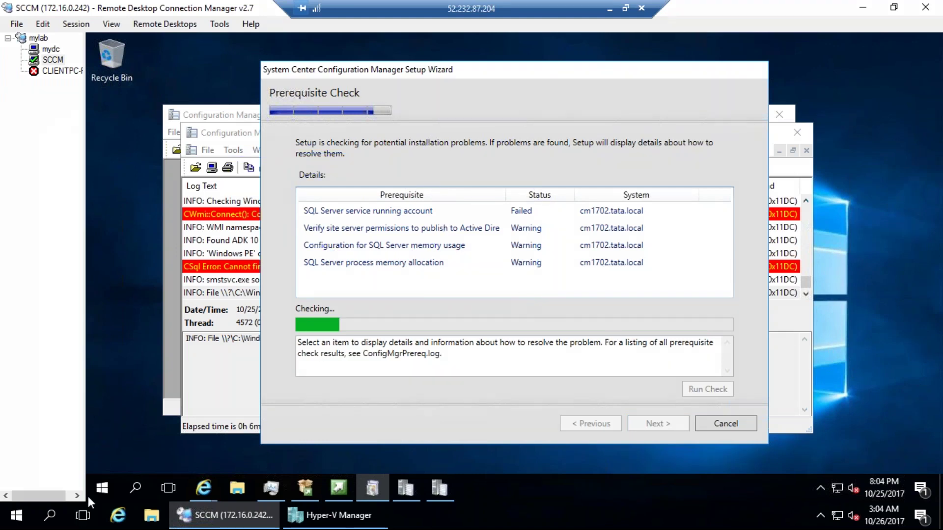
Launch the Services console with services.msc from the Run box
{"action": "right_click", "coordinate": [98, 488]}
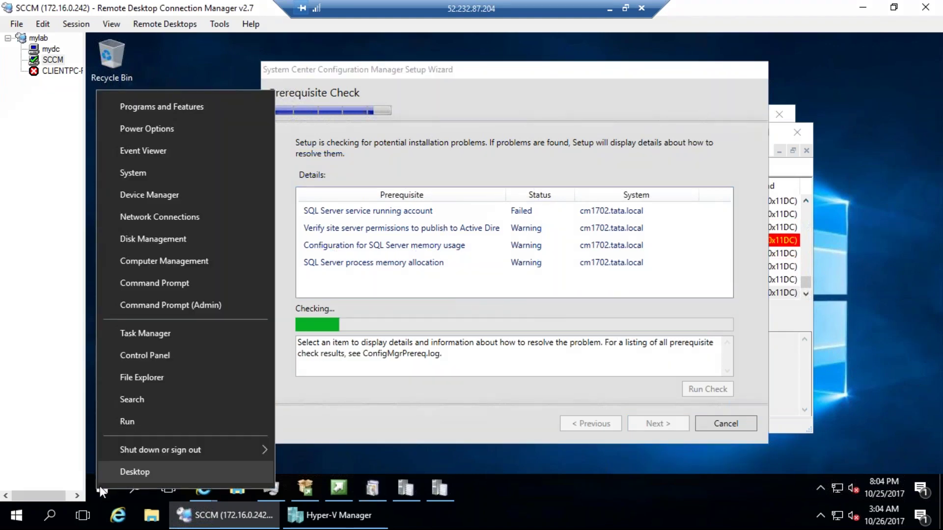
{"action": "left_click", "coordinate": [127, 422]}
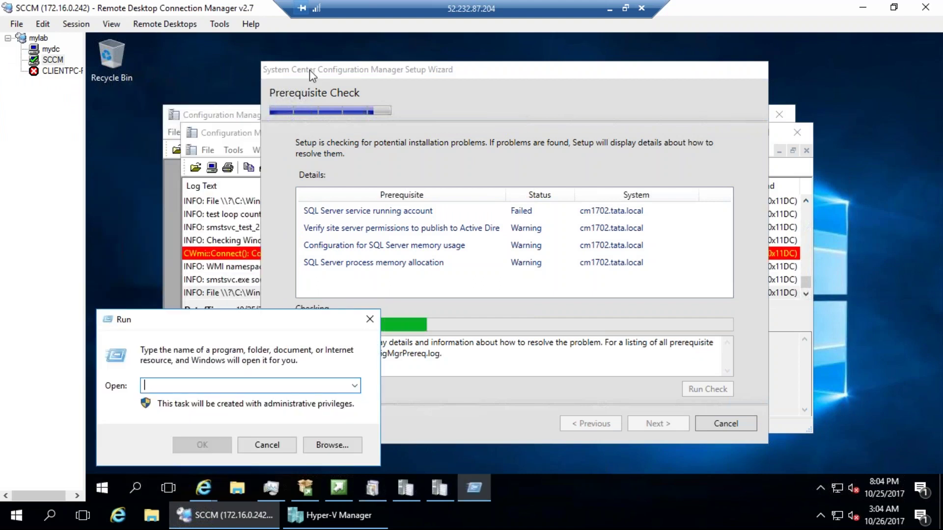
{"action": "type", "text": "servi"}
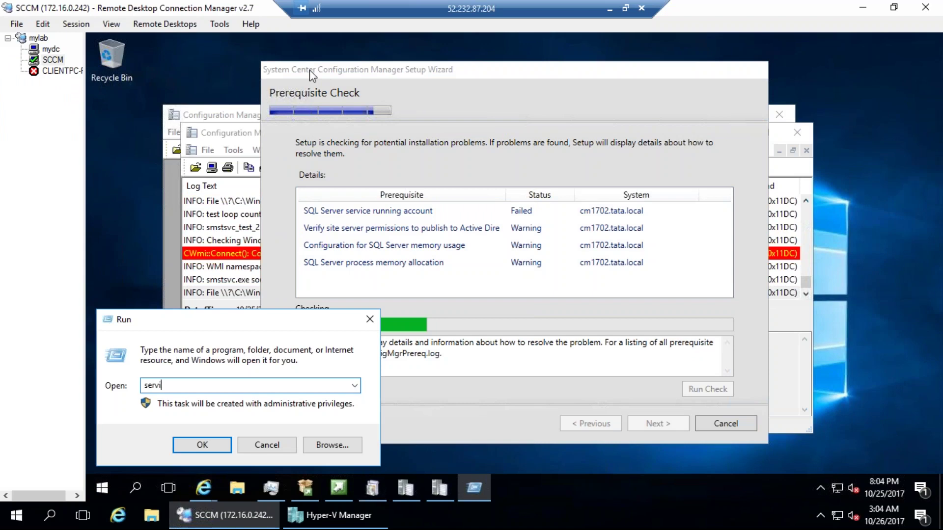
{"action": "type", "text": "ces.msc"}
{"action": "key", "text": "Return"}
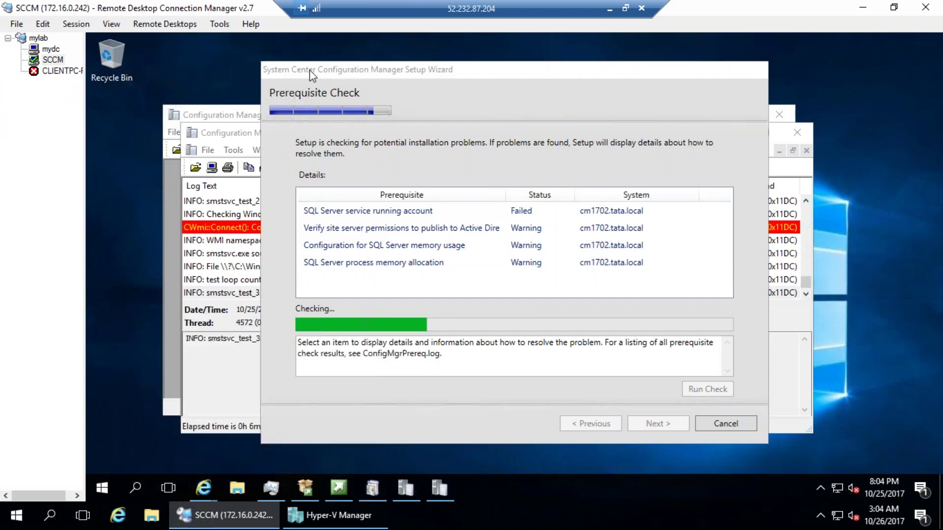
Select SQL Server (MSSQLSERVER) in the services list and maximize the Services window
{"action": "left_click", "coordinate": [444, 159]}
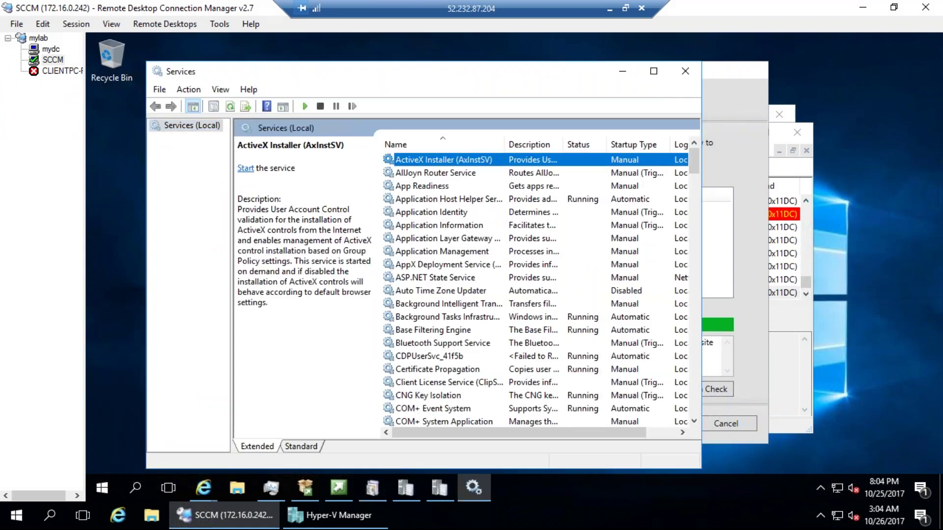
{"action": "key", "text": "m"}
{"action": "scroll", "coordinate": [461, 366], "scroll_direction": "down", "scroll_amount": 11}
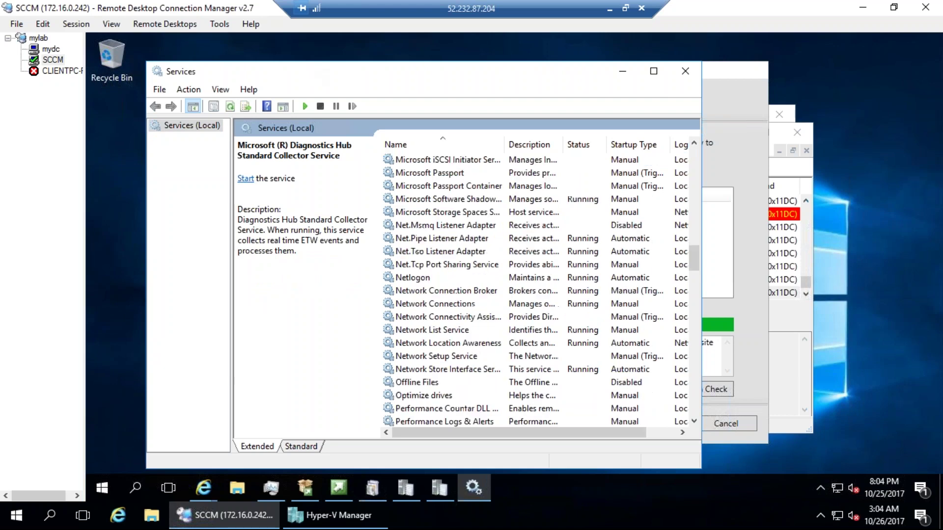
{"action": "scroll", "coordinate": [462, 366], "scroll_direction": "down", "scroll_amount": 5}
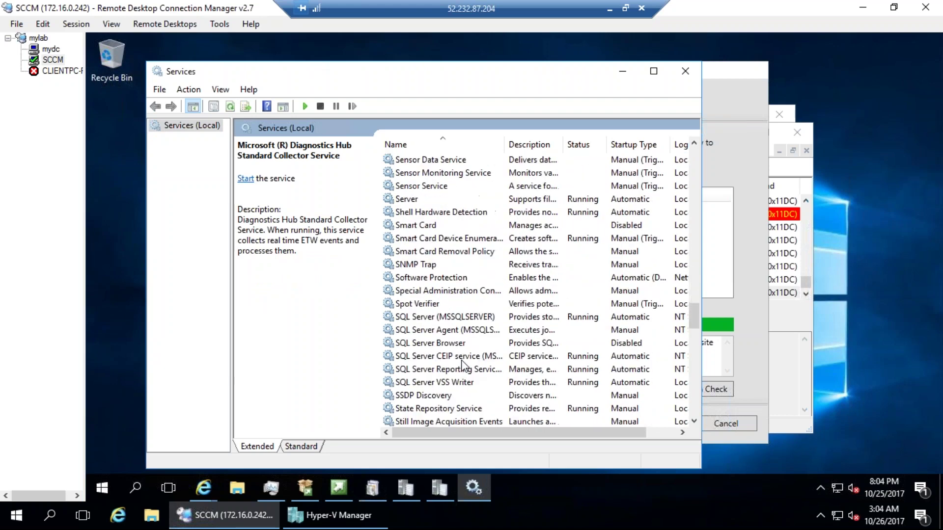
{"action": "key", "text": "s"}
{"action": "left_click", "coordinate": [458, 367]}
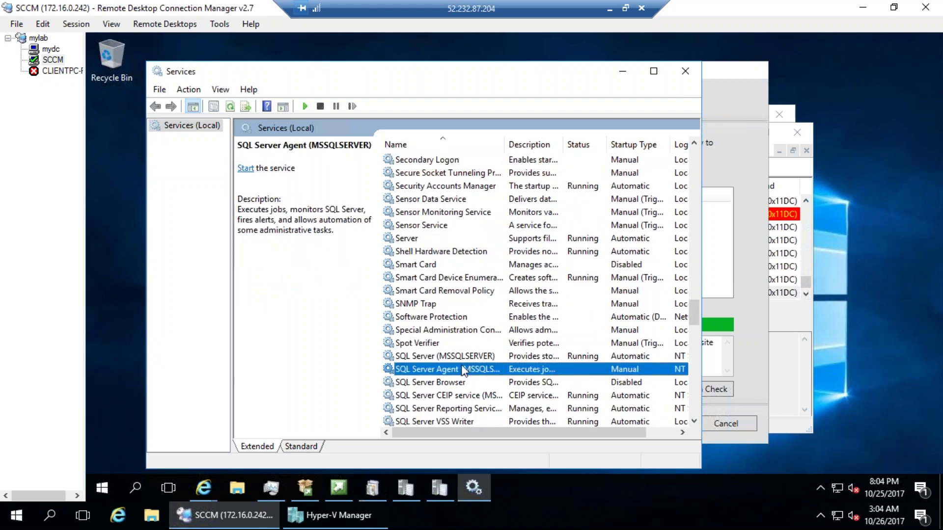
{"action": "left_click", "coordinate": [454, 356]}
{"action": "left_click_drag", "start_coordinate": [552, 433], "coordinate": [635, 421]}
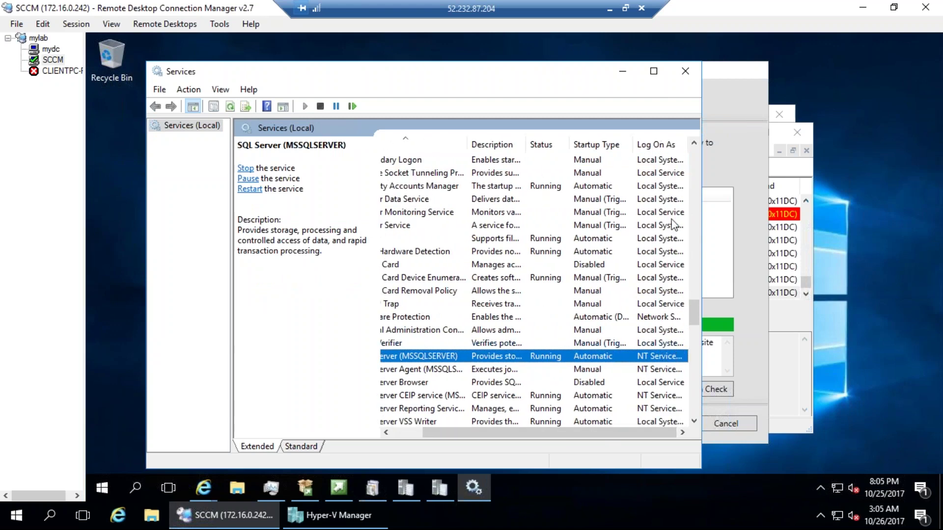
{"action": "left_click", "coordinate": [653, 71]}
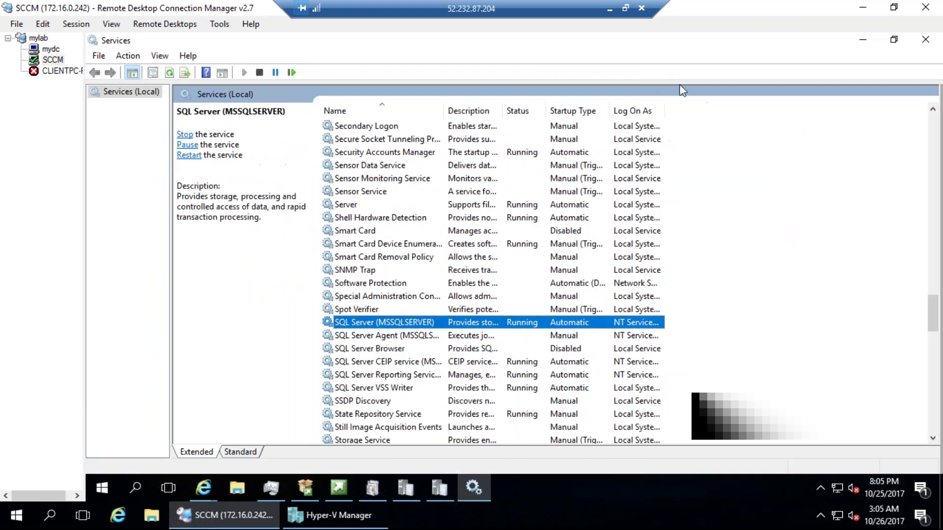
Set the SQL Server (MSSQLSERVER) service to log on as the Local System account
{"action": "double_click", "coordinate": [666, 110]}
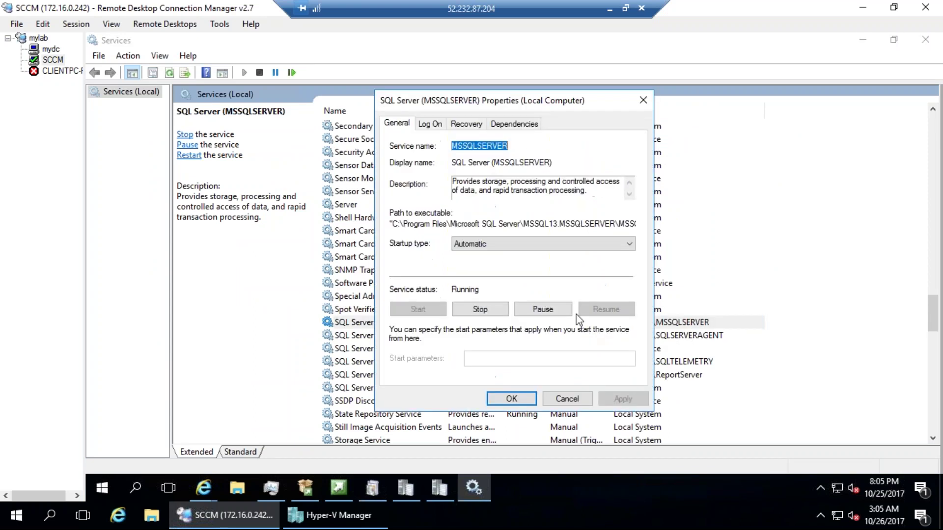
{"action": "left_click", "coordinate": [430, 124]}
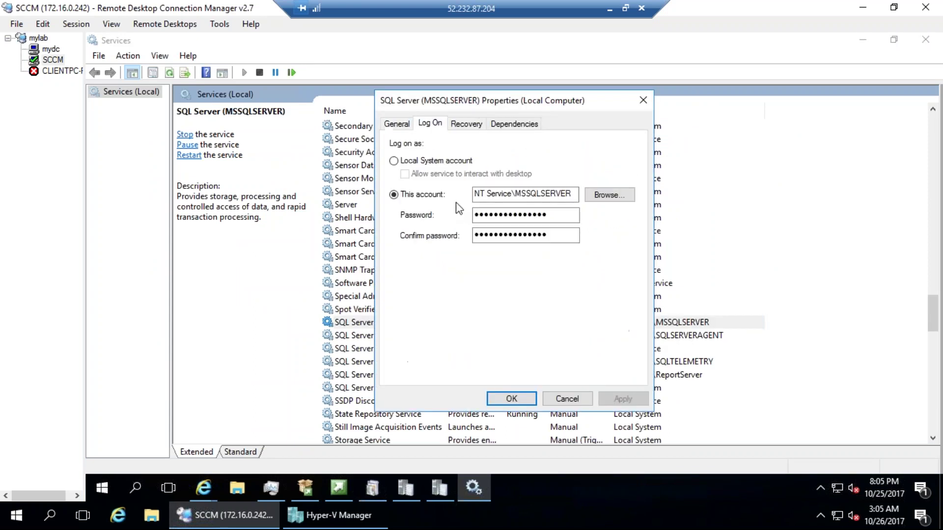
{"action": "left_click", "coordinate": [394, 161]}
{"action": "left_click", "coordinate": [622, 399]}
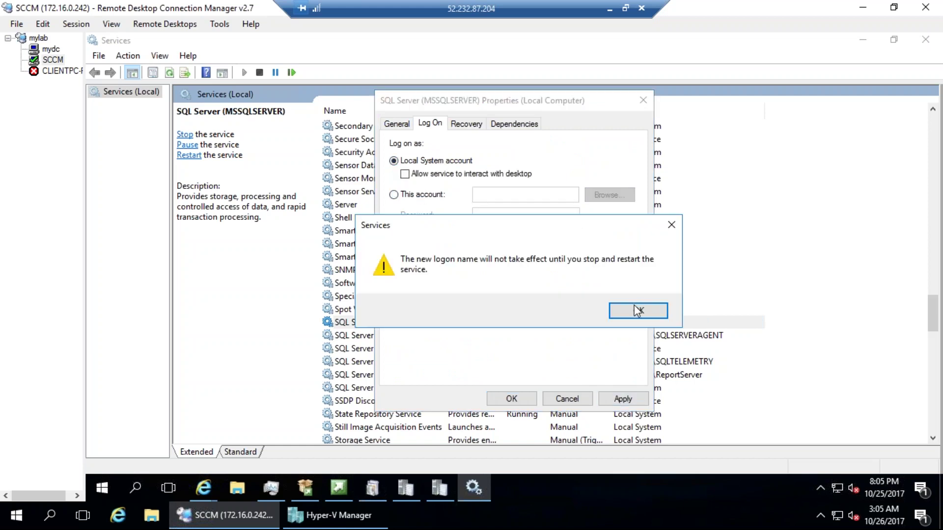
{"action": "left_click", "coordinate": [637, 311]}
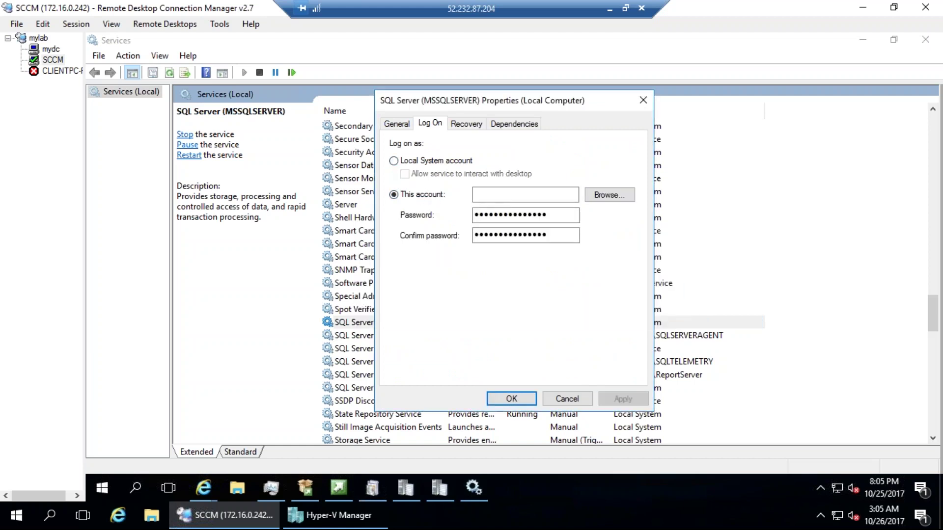
{"action": "left_click", "coordinate": [431, 162]}
{"action": "left_click", "coordinate": [526, 404]}
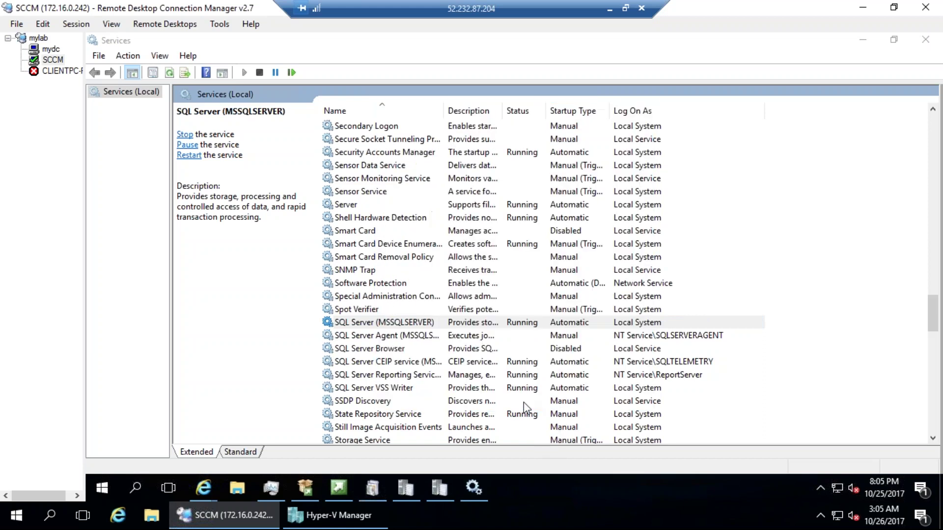
Switch the SQL Server Agent and SQL Server CEIP services to the Local System account
{"action": "double_click", "coordinate": [491, 336]}
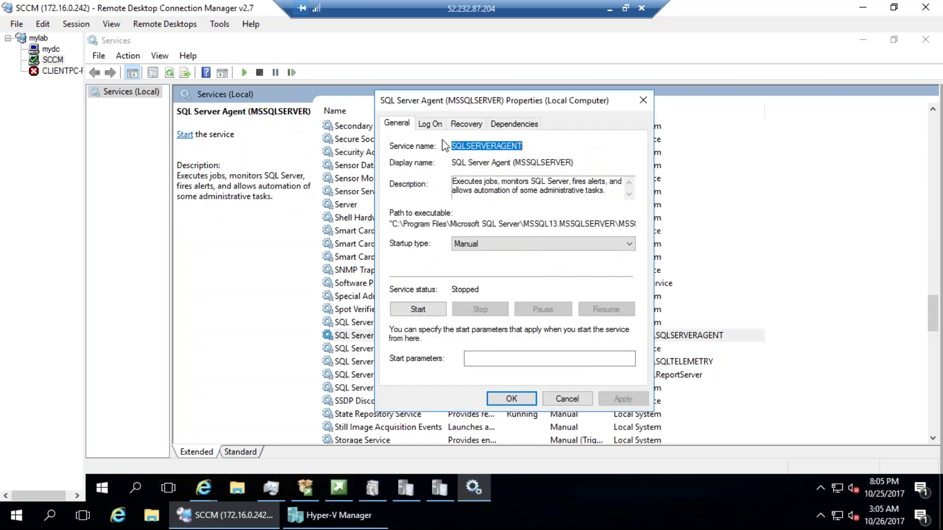
{"action": "left_click", "coordinate": [431, 124]}
{"action": "left_click", "coordinate": [393, 160]}
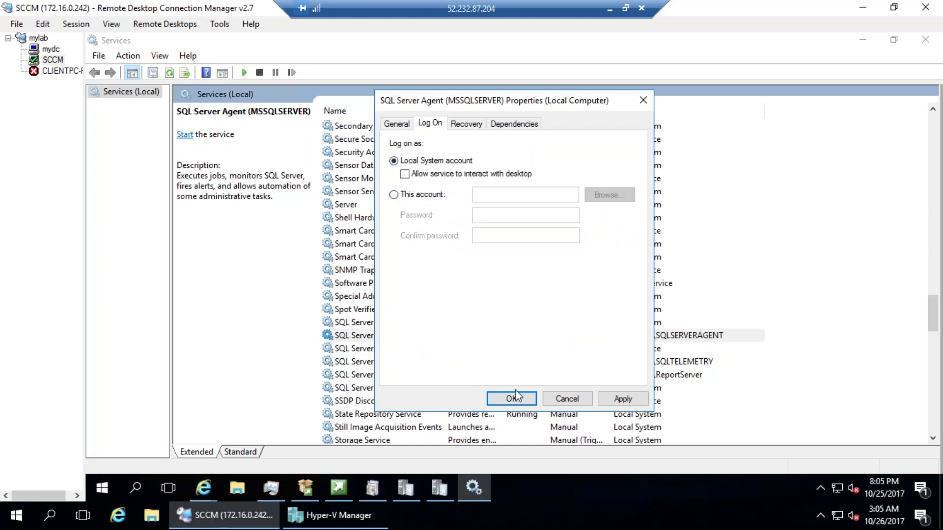
{"action": "left_click", "coordinate": [511, 398]}
{"action": "double_click", "coordinate": [431, 362]}
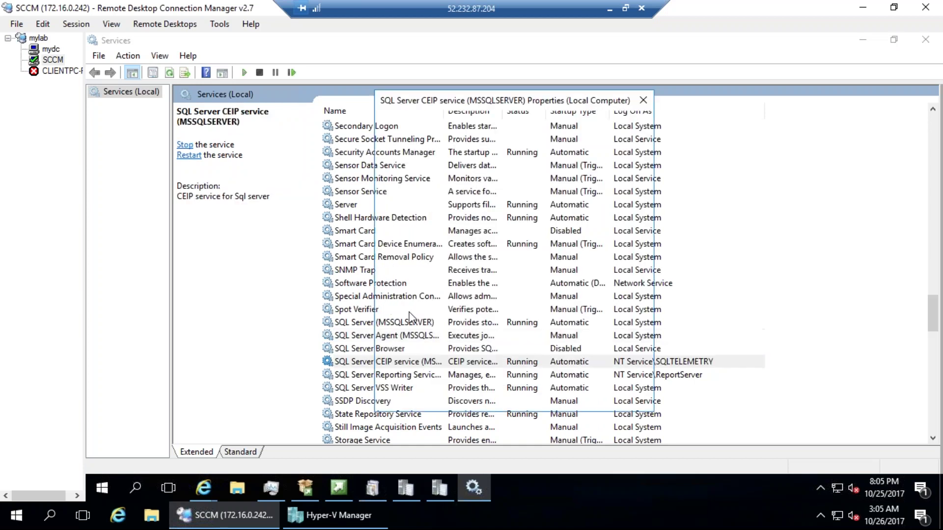
{"action": "left_click", "coordinate": [430, 123]}
{"action": "left_click", "coordinate": [451, 160]}
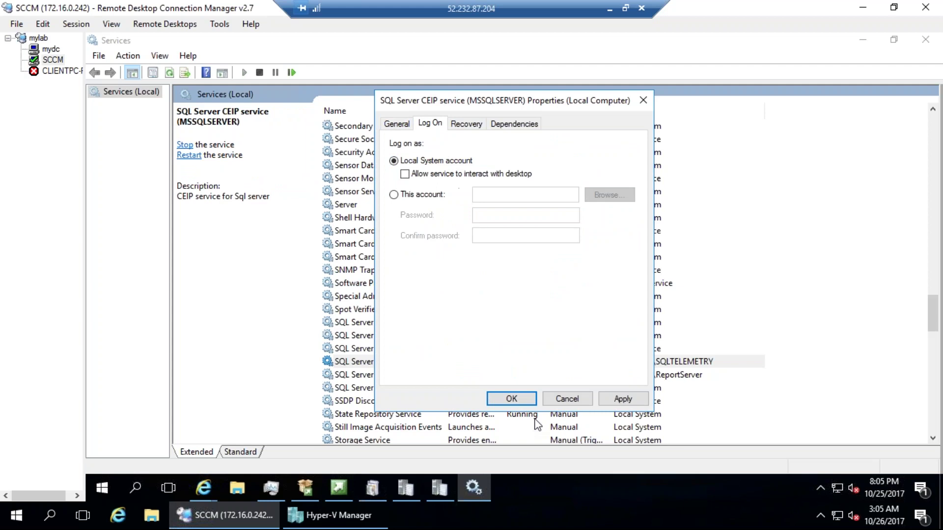
{"action": "left_click", "coordinate": [512, 399]}
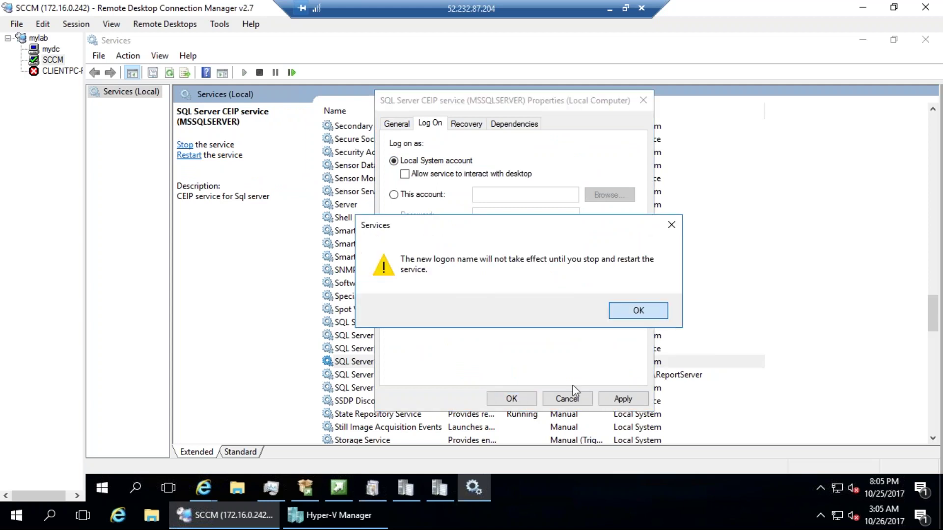
{"action": "key", "text": "Return"}
Restart the SQL Server and CEIP services, then bring back the Configuration Manager setup wizard
{"action": "left_click", "coordinate": [651, 379]}
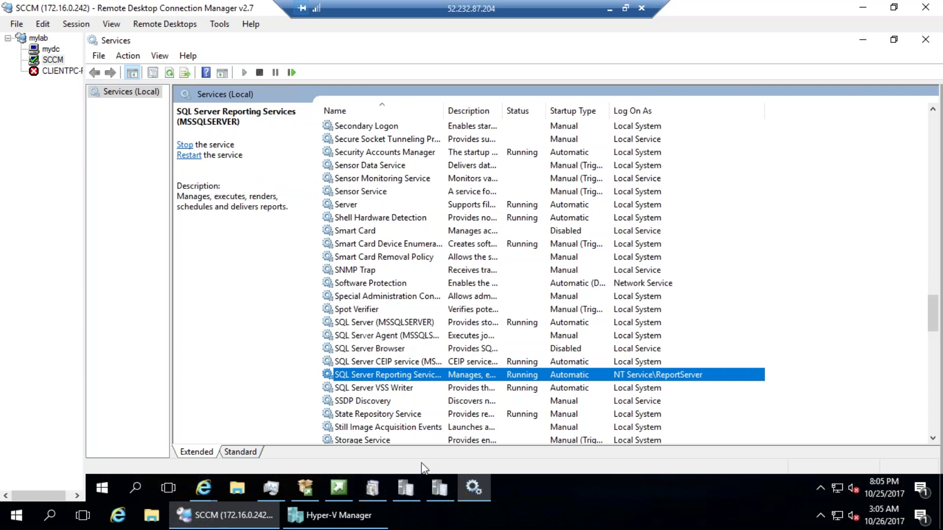
{"action": "key", "text": "Up"}
{"action": "key", "text": "Up"}
{"action": "key", "text": "Up"}
{"action": "key", "text": "Up"}
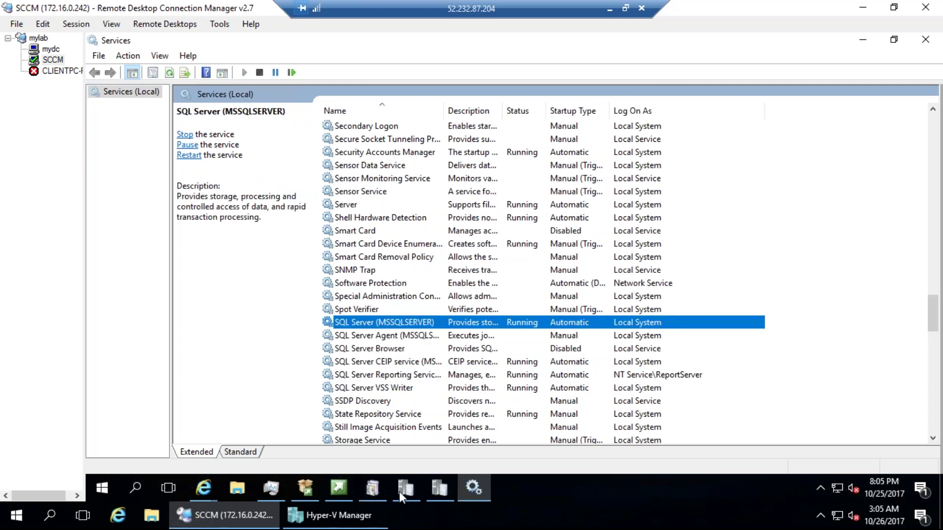
{"action": "right_click", "coordinate": [434, 324]}
{"action": "left_click", "coordinate": [470, 235]}
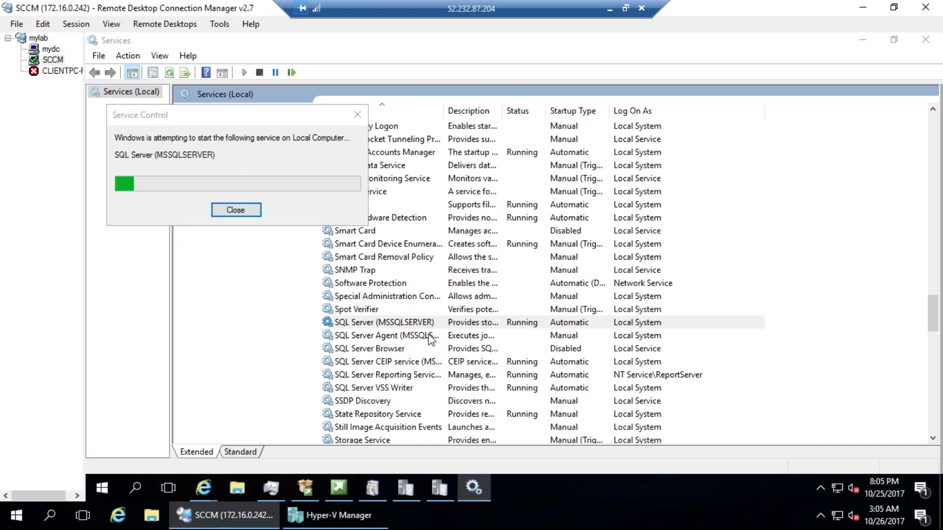
{"action": "left_click", "coordinate": [402, 362]}
{"action": "right_click", "coordinate": [402, 364]}
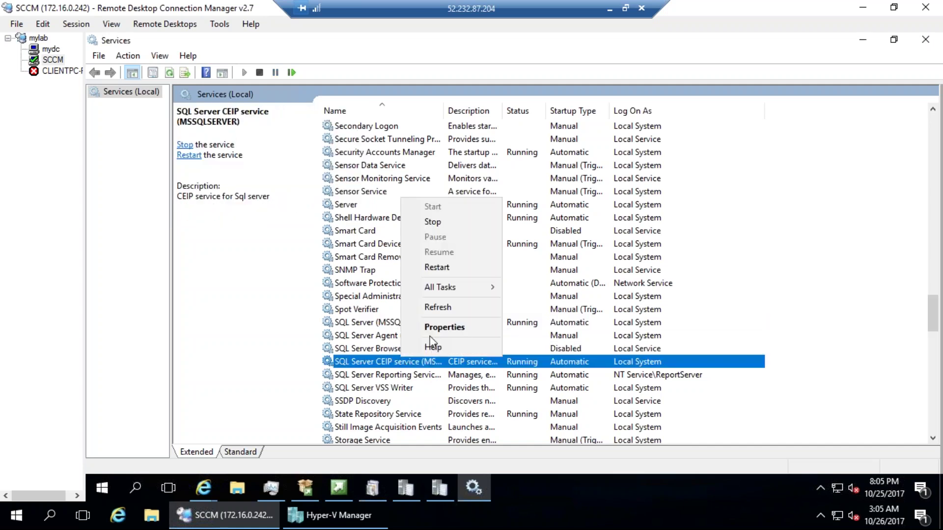
{"action": "left_click", "coordinate": [442, 266]}
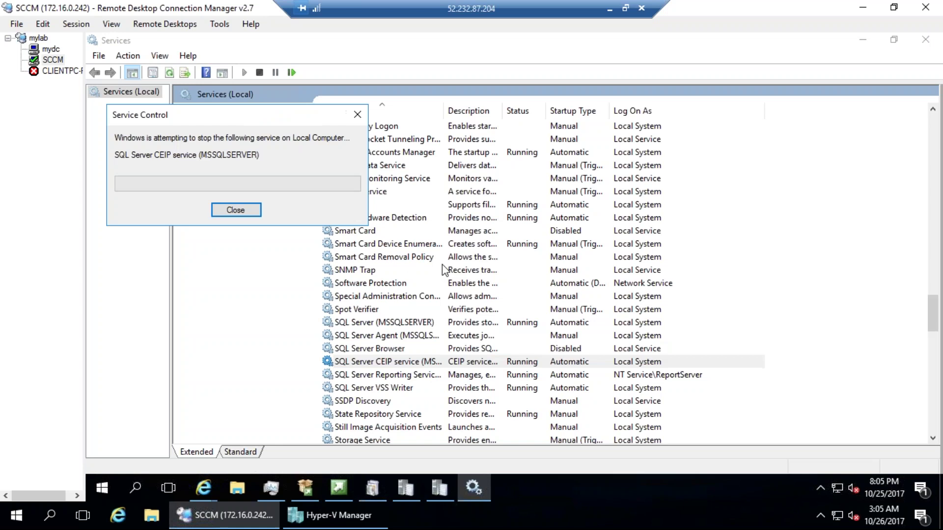
{"action": "left_click", "coordinate": [376, 489]}
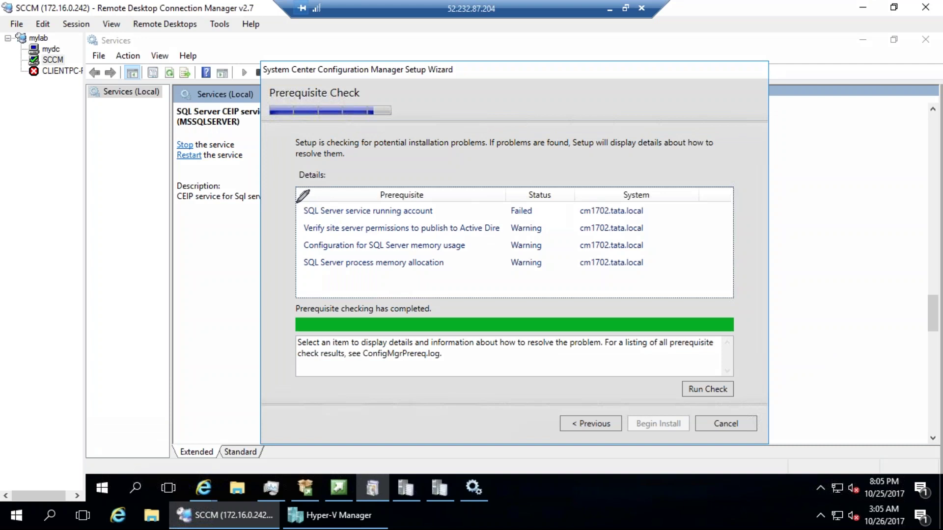
{"action": "mouse_move", "coordinate": [302, 199]}
{"action": "left_mouse_down"}
{"action": "mouse_move", "coordinate": [432, 216]}
{"action": "mouse_move", "coordinate": [276, 195]}
{"action": "left_mouse_up"}
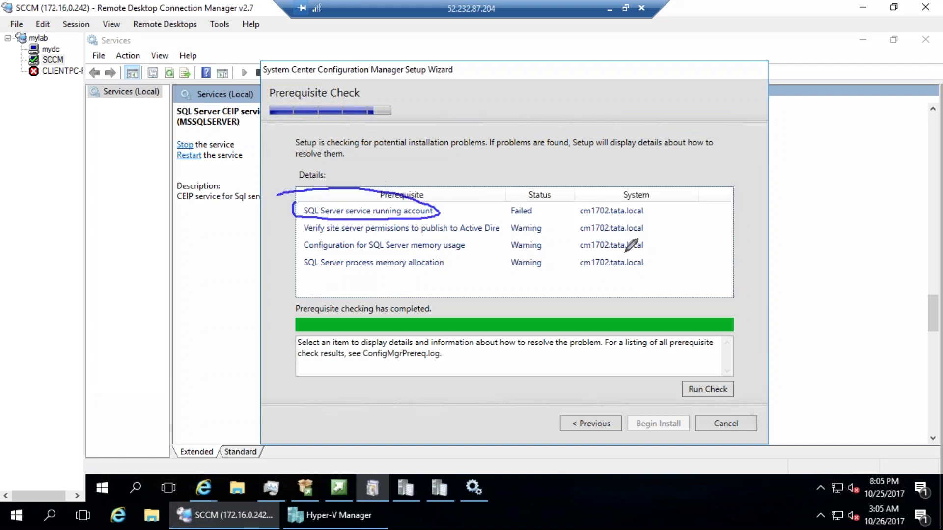
{"action": "mouse_move", "coordinate": [241, 299]}
{"action": "left_mouse_down"}
{"action": "mouse_move", "coordinate": [289, 233]}
{"action": "mouse_move", "coordinate": [277, 231]}
{"action": "mouse_move", "coordinate": [289, 241]}
{"action": "left_mouse_up"}
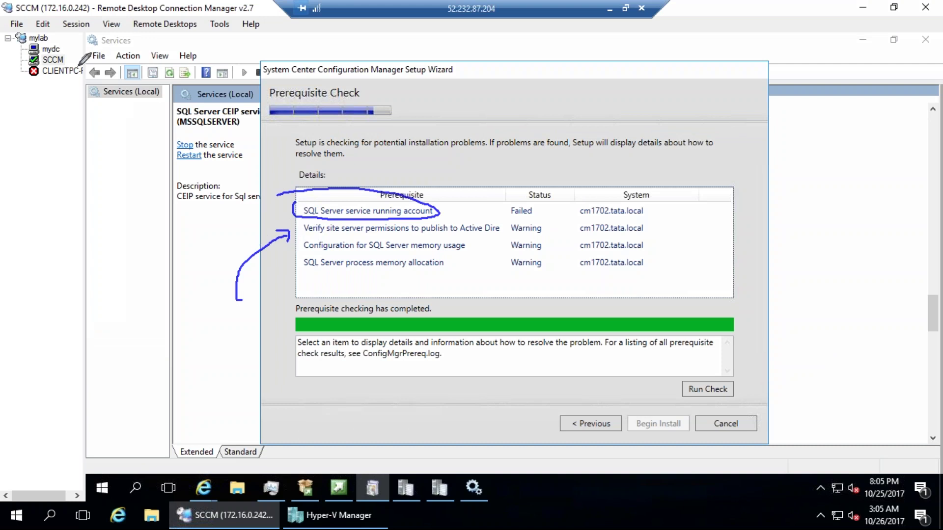
{"action": "left_click_drag", "start_coordinate": [67, 46], "coordinate": [55, 42]}
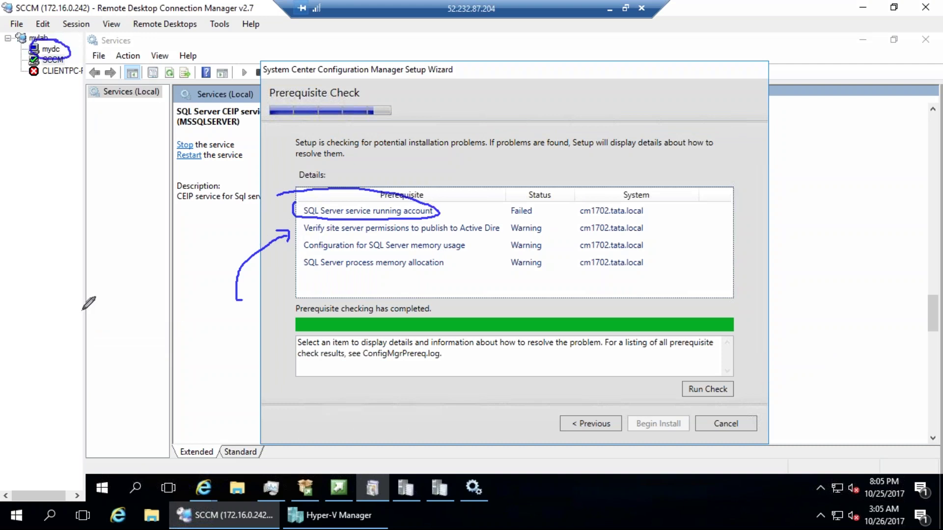
{"action": "mouse_move", "coordinate": [89, 301]}
{"action": "left_mouse_down"}
{"action": "mouse_move", "coordinate": [96, 319]}
{"action": "mouse_move", "coordinate": [146, 289]}
{"action": "mouse_move", "coordinate": [171, 301]}
{"action": "left_mouse_up"}
{"action": "mouse_move", "coordinate": [107, 202]}
{"action": "left_mouse_down"}
{"action": "mouse_move", "coordinate": [103, 452]}
{"action": "mouse_move", "coordinate": [176, 253]}
{"action": "left_mouse_up"}
{"action": "key", "text": "Escape"}
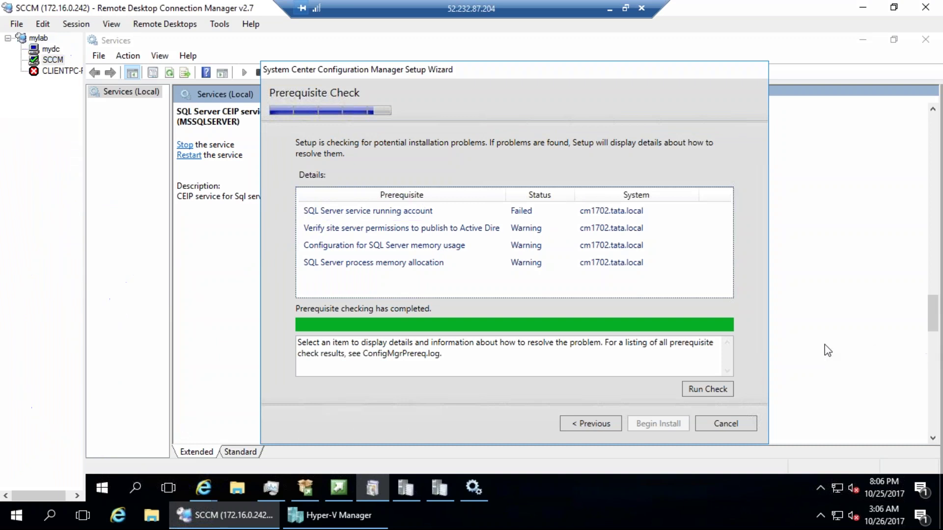
On the mydc session, run dsa.msc to launch Active Directory Users and Computers
{"action": "left_click", "coordinate": [49, 50]}
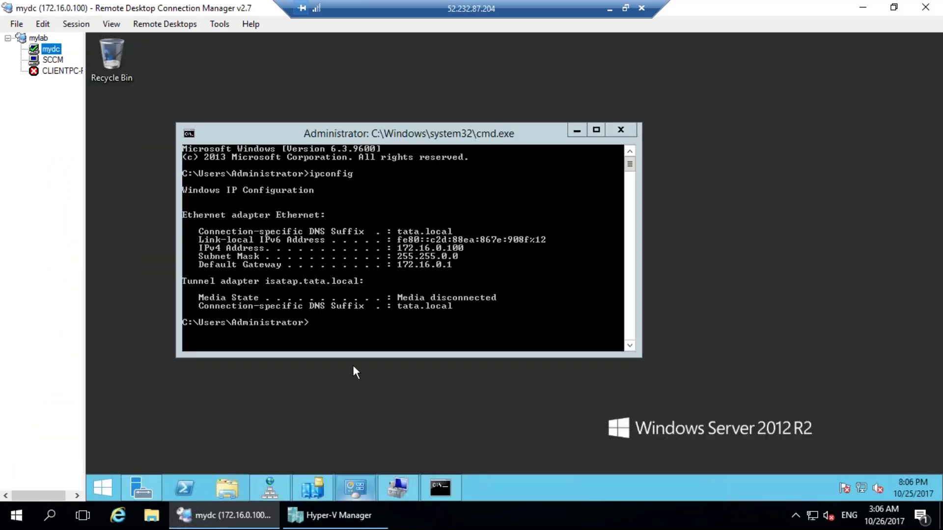
{"action": "left_click", "coordinate": [371, 298]}
{"action": "type", "text": "dsa.msc"}
{"action": "key", "text": "Return"}
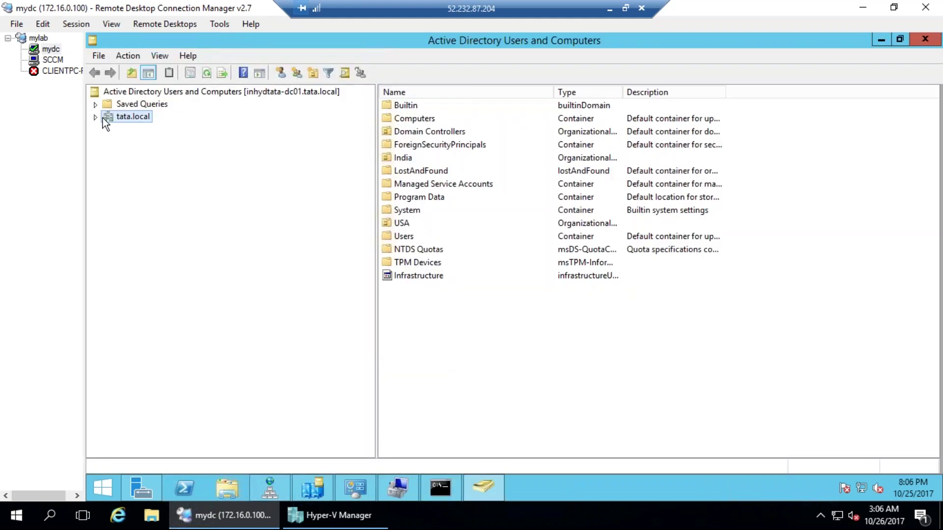
Review the security permissions of System Management under tata.local > System
{"action": "left_click", "coordinate": [96, 117]}
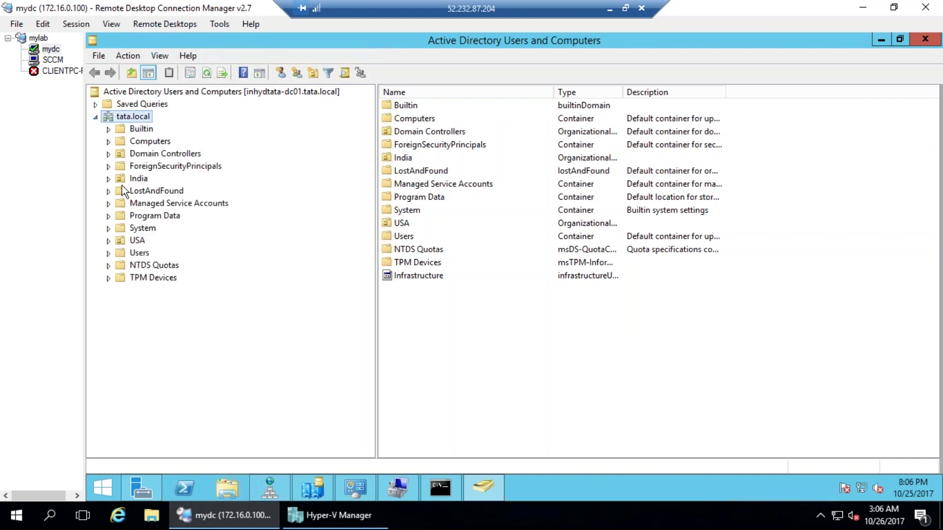
{"action": "left_click", "coordinate": [109, 229]}
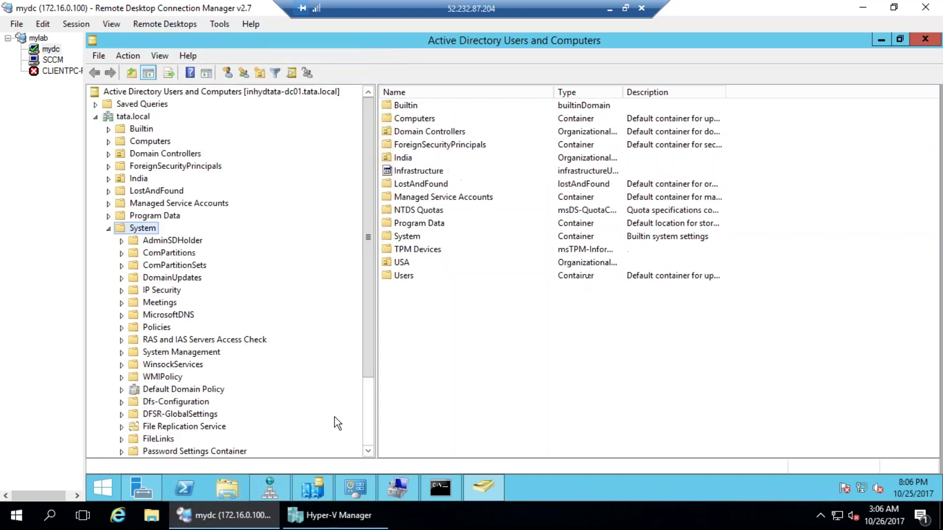
{"action": "scroll", "coordinate": [234, 364], "scroll_direction": "down", "scroll_amount": 2}
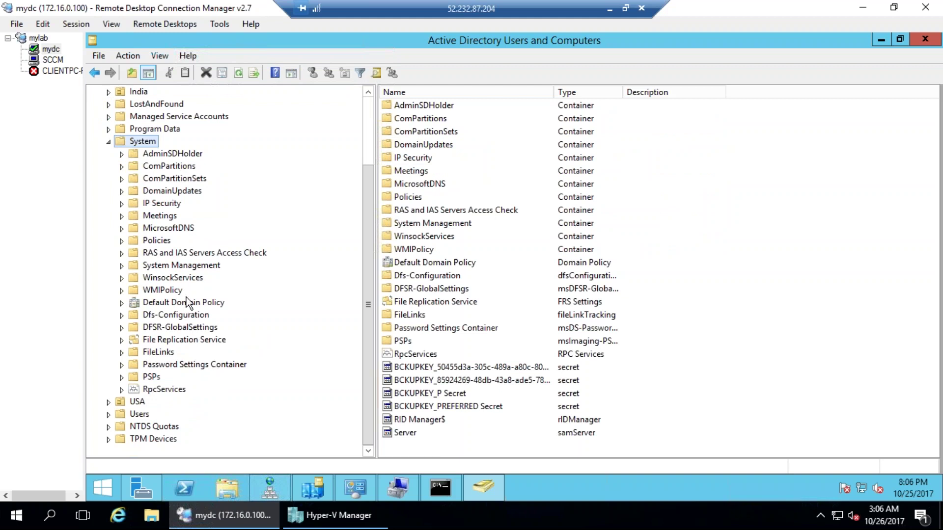
{"action": "left_click", "coordinate": [183, 278]}
{"action": "left_click", "coordinate": [181, 265]}
{"action": "right_click", "coordinate": [182, 265]}
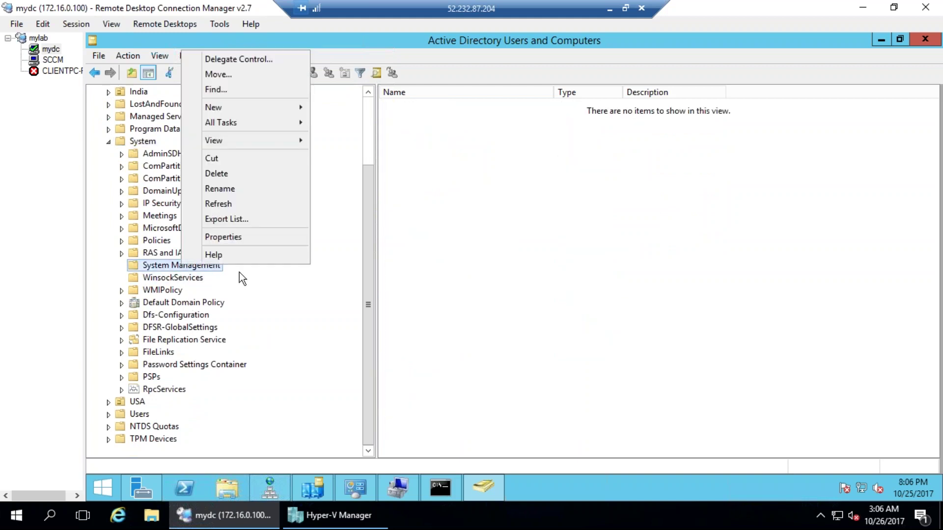
{"action": "left_click", "coordinate": [241, 237]}
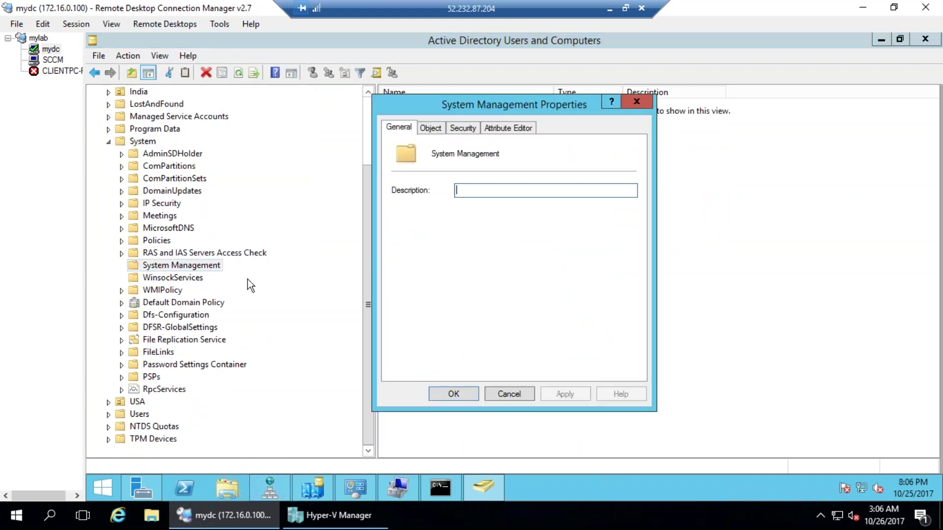
{"action": "left_click", "coordinate": [461, 128]}
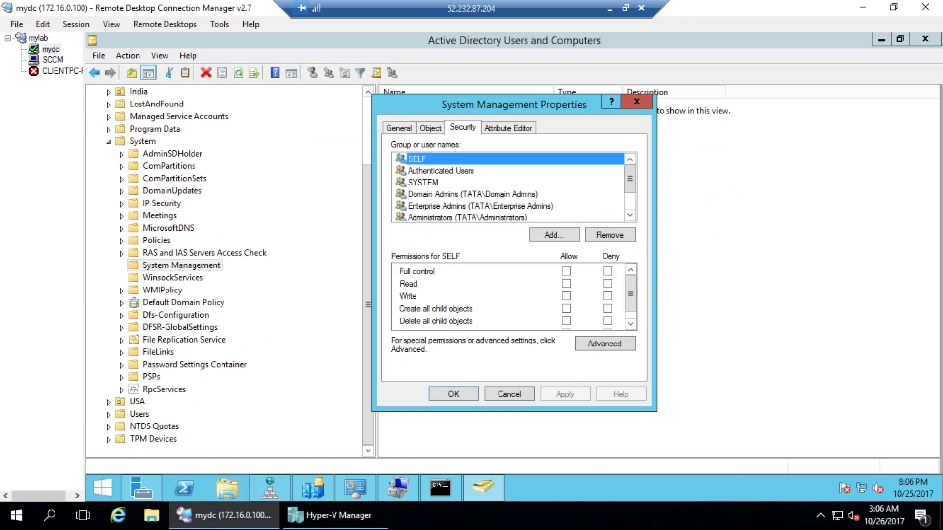
{"action": "left_click", "coordinate": [449, 484]}
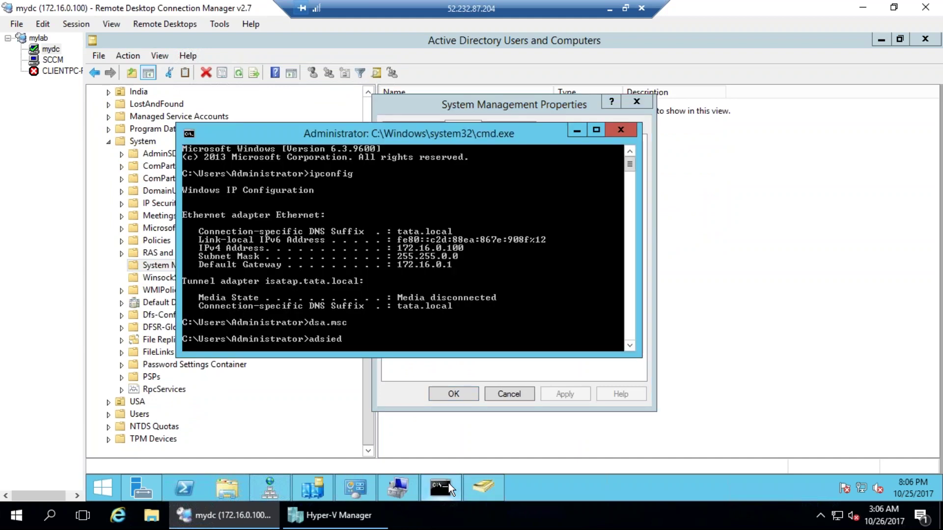
Launch ADSI Edit and expand DC=tata,DC=local down to CN=System
{"action": "key", "text": "Return"}
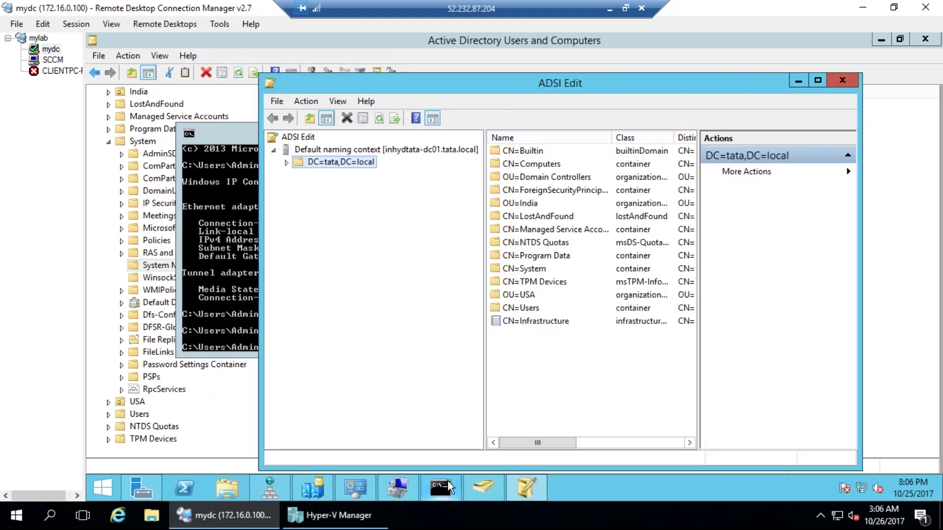
{"action": "left_click", "coordinate": [288, 163]}
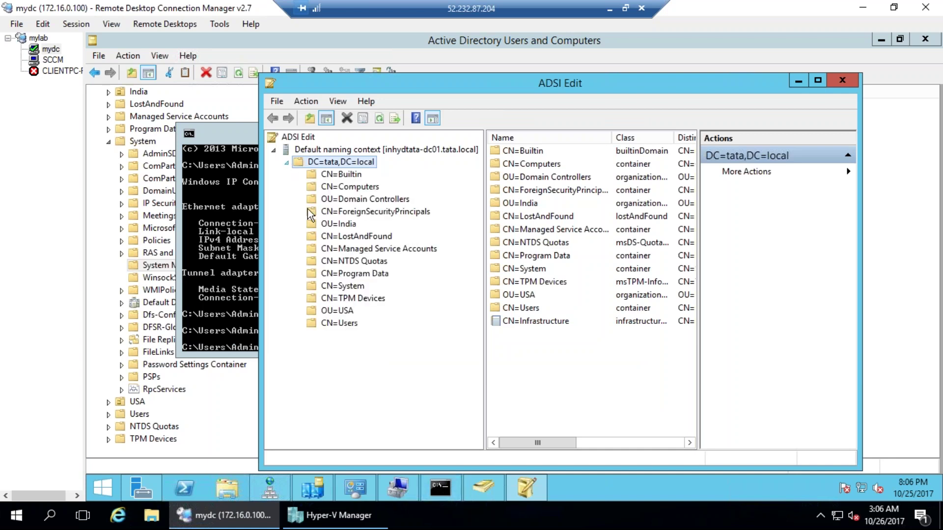
{"action": "left_click", "coordinate": [342, 286]}
{"action": "double_click", "coordinate": [342, 288]}
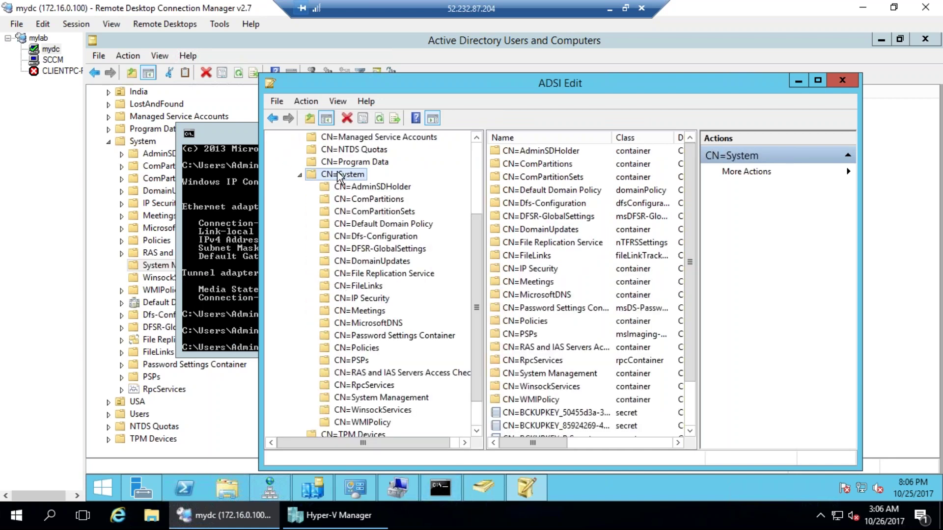
{"action": "right_click", "coordinate": [338, 174]}
Create a new container object named System Management under CN=System
{"action": "mouse_move", "coordinate": [385, 216]}
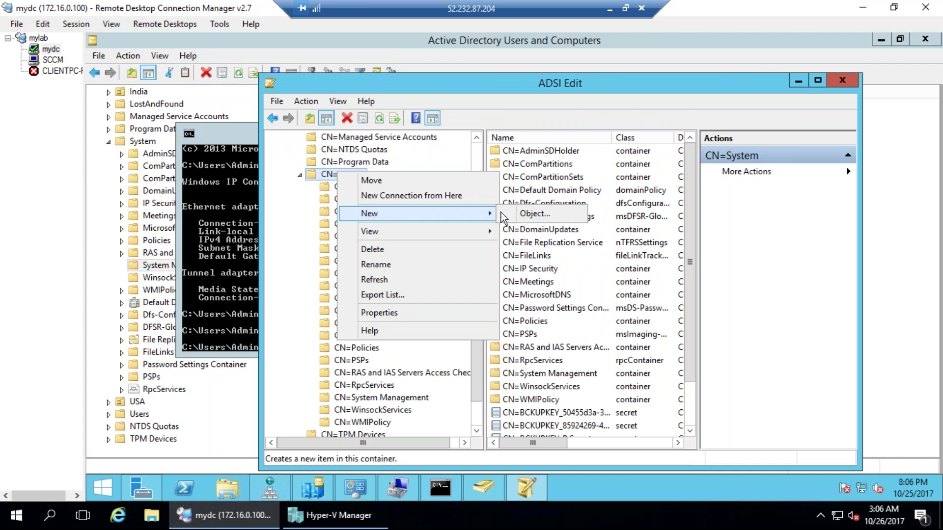
{"action": "left_click", "coordinate": [530, 215]}
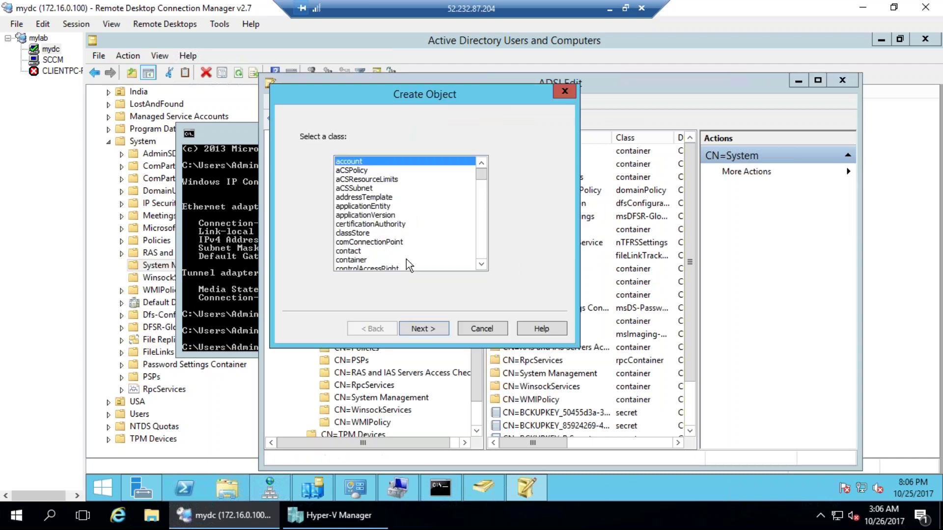
{"action": "left_click", "coordinate": [351, 260]}
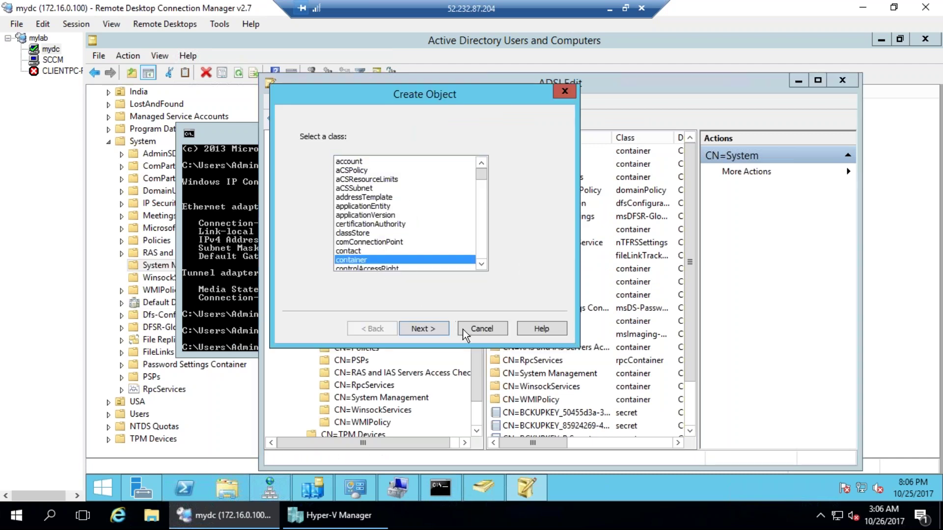
{"action": "left_click", "coordinate": [414, 326]}
{"action": "type", "text": "System Management"}
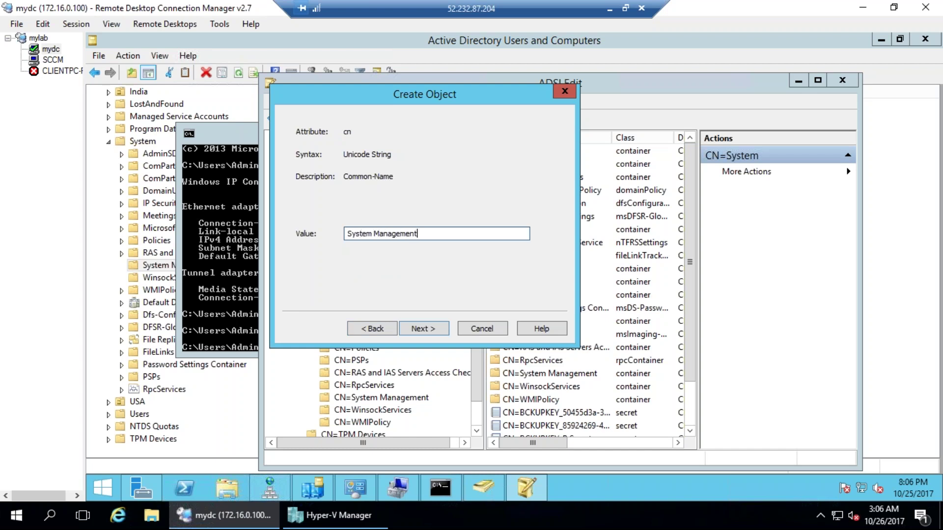
{"action": "left_click", "coordinate": [421, 329]}
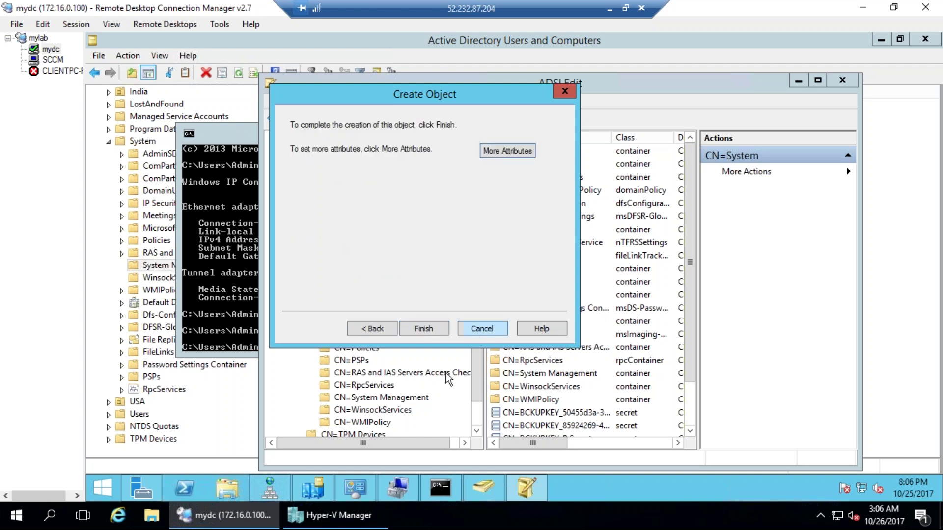
{"action": "key", "text": "Escape"}
{"action": "left_click", "coordinate": [250, 58]}
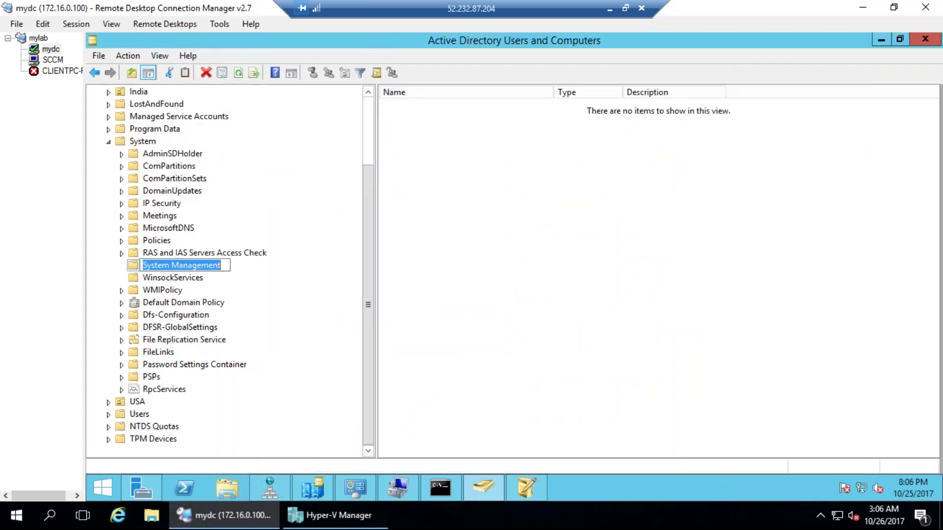
Bring up the properties of the System Management container
{"action": "right_click", "coordinate": [200, 269]}
{"action": "key", "text": "Escape"}
{"action": "key", "text": "Escape"}
{"action": "key", "text": "shift+F10"}
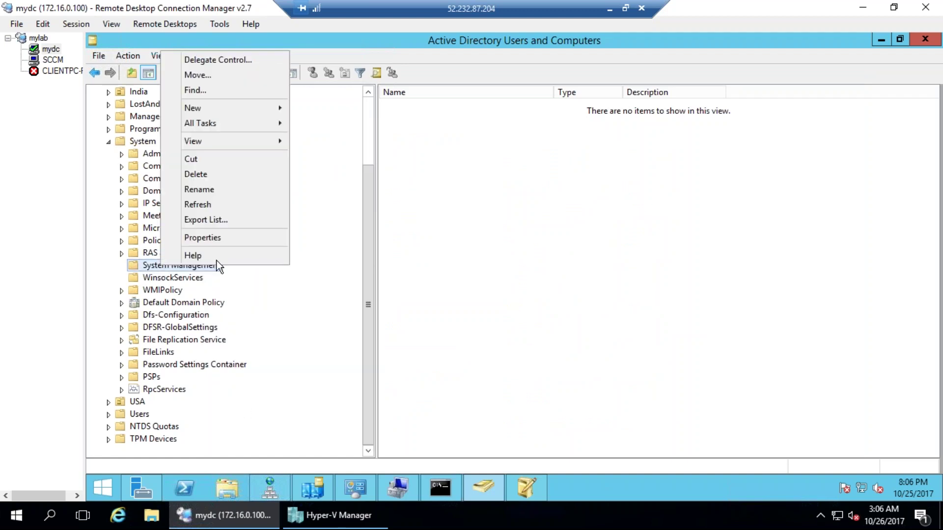
{"action": "left_click", "coordinate": [218, 238]}
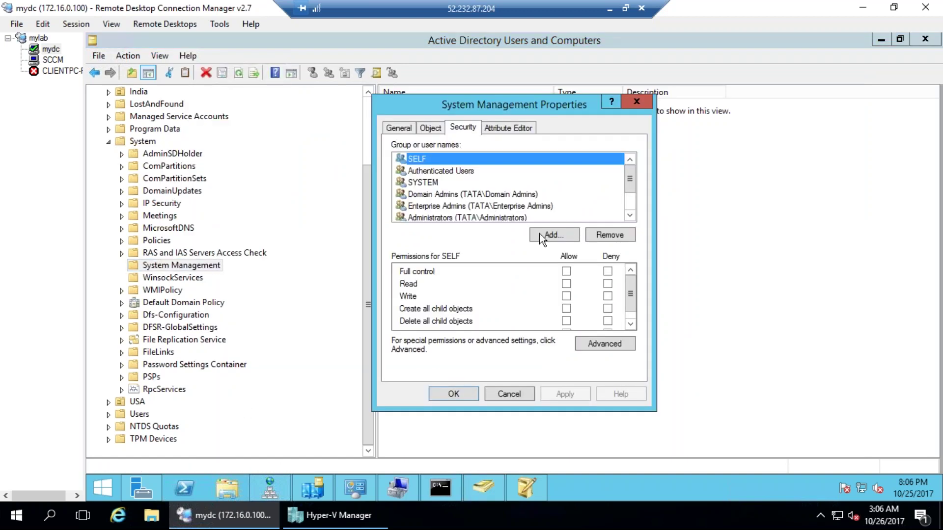
{"action": "left_click_drag", "start_coordinate": [626, 181], "coordinate": [629, 213]}
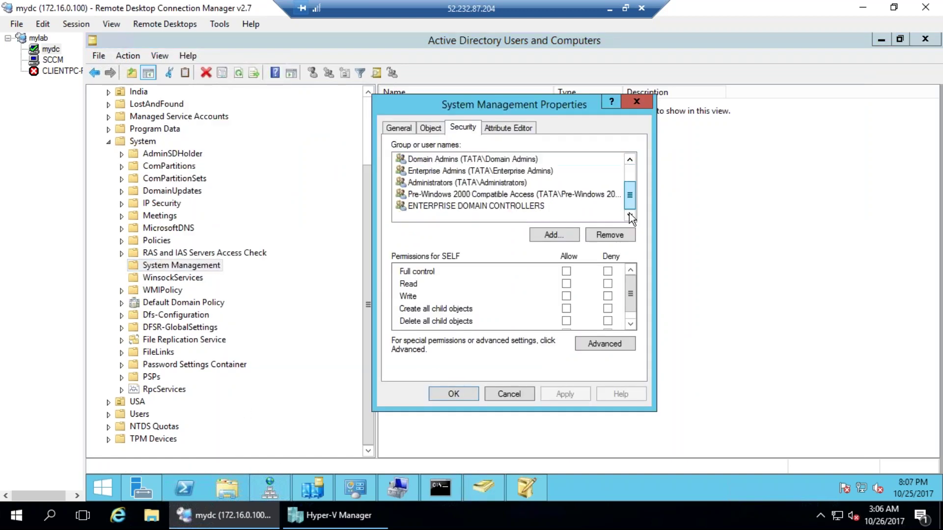
Add the CM1702 computer account to System Management's security with Full control
{"action": "left_click", "coordinate": [612, 348]}
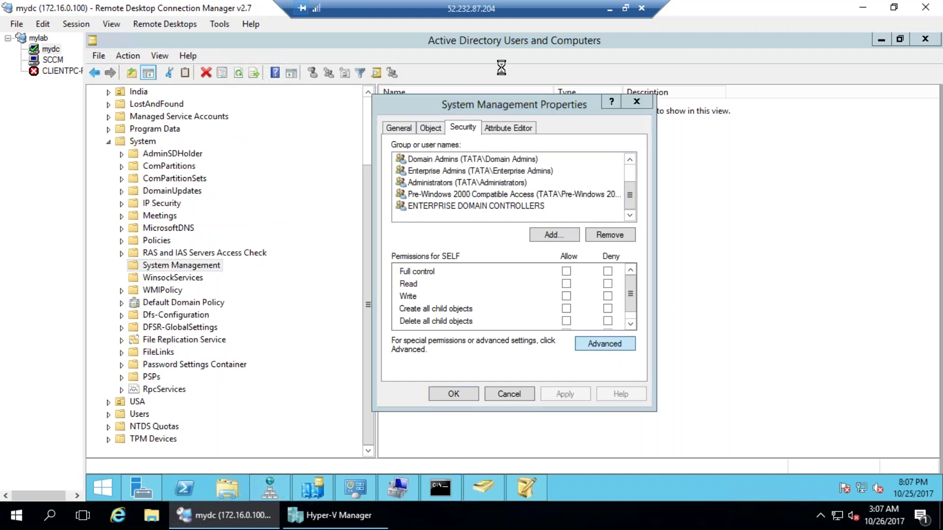
{"action": "left_click", "coordinate": [533, 238]}
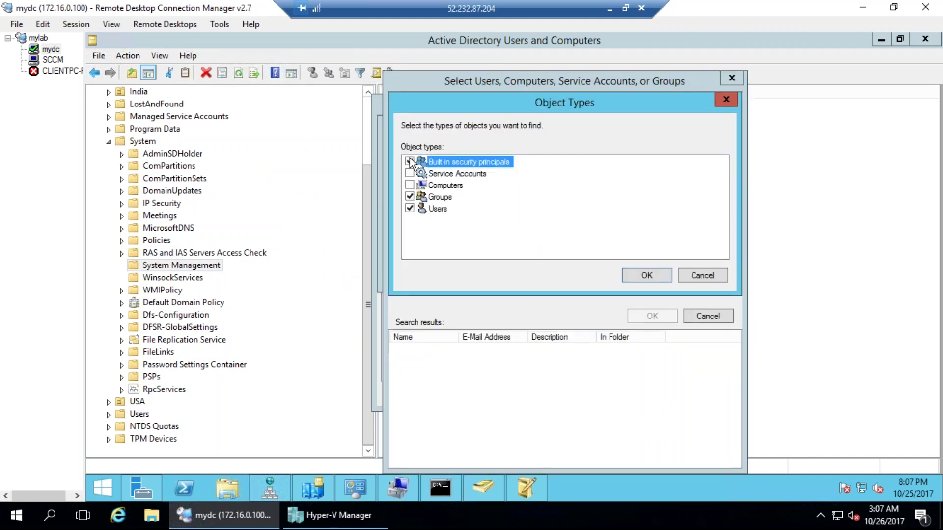
{"action": "left_click", "coordinate": [409, 197]}
{"action": "left_click", "coordinate": [409, 208]}
{"action": "left_click", "coordinate": [409, 185]}
{"action": "left_click", "coordinate": [640, 277]}
{"action": "left_click", "coordinate": [709, 209]}
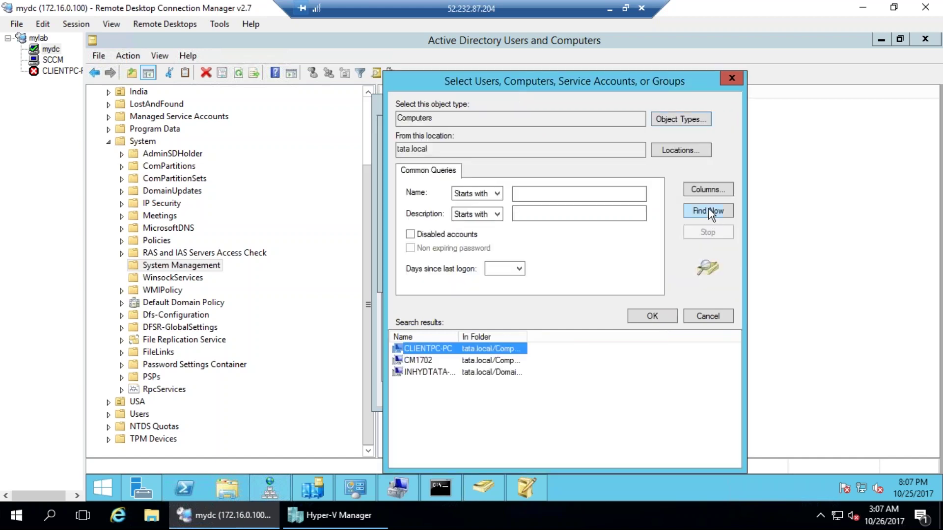
{"action": "double_click", "coordinate": [442, 361]}
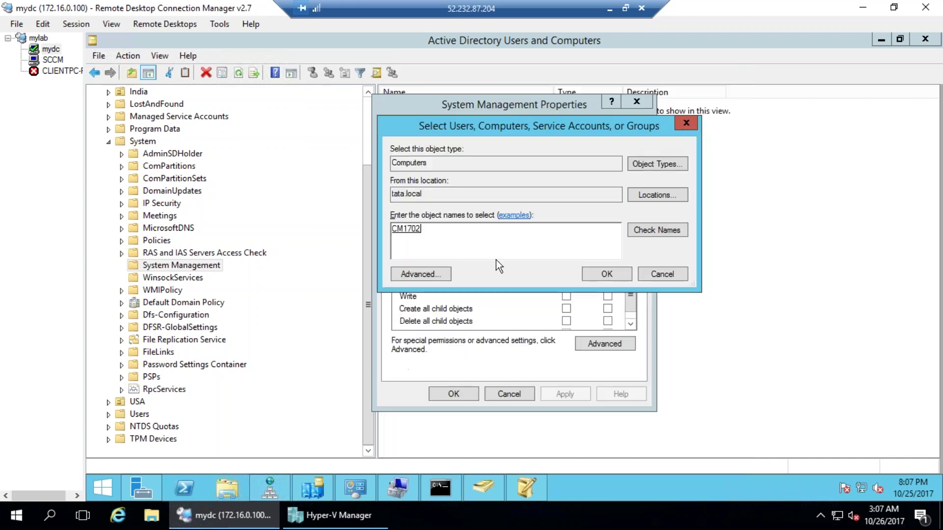
{"action": "left_click", "coordinate": [607, 276]}
{"action": "left_click", "coordinate": [566, 271]}
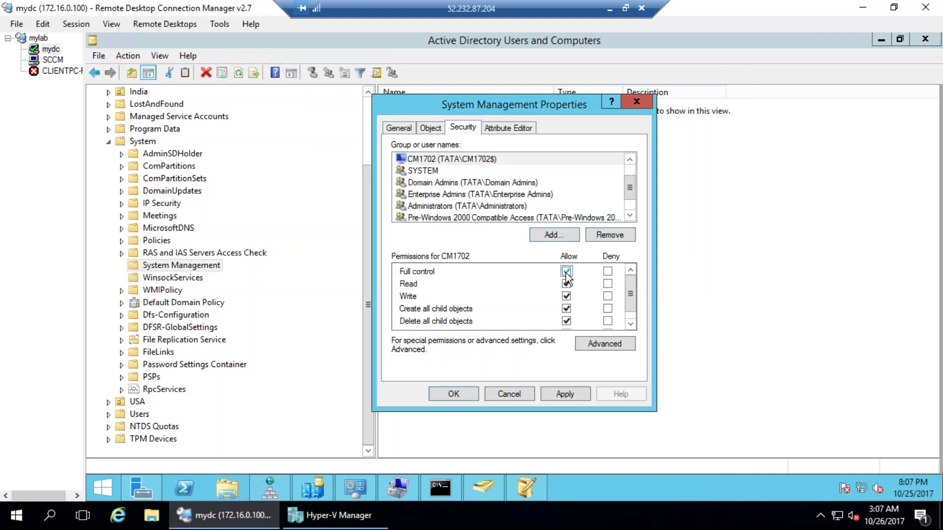
Make CM1702's Allow entry apply to 'This object and all descendant objects' and save
{"action": "left_click", "coordinate": [618, 346]}
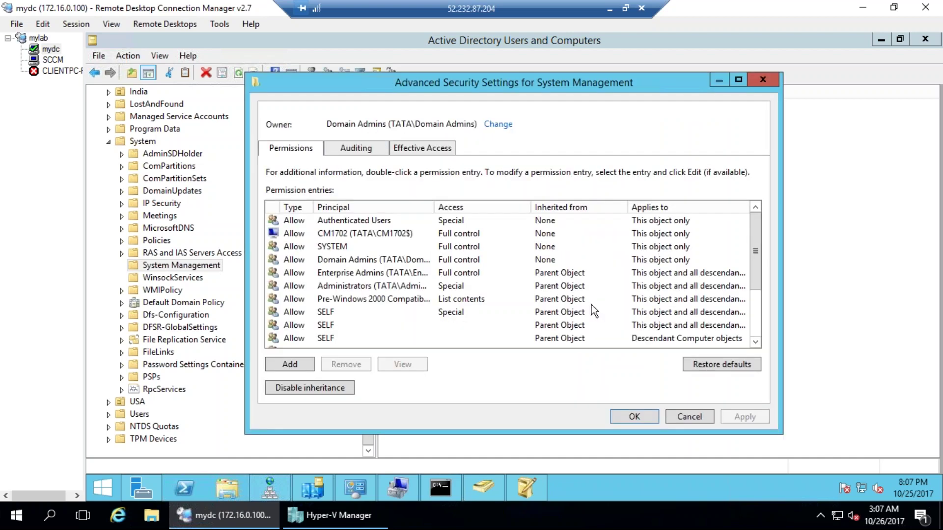
{"action": "double_click", "coordinate": [333, 233]}
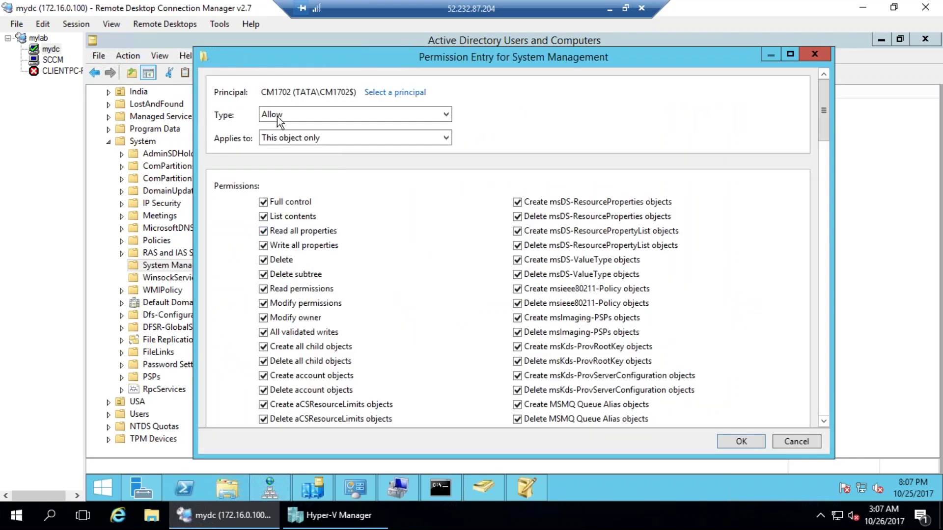
{"action": "left_click", "coordinate": [277, 117]}
{"action": "left_click", "coordinate": [276, 122]}
{"action": "left_click", "coordinate": [275, 143]}
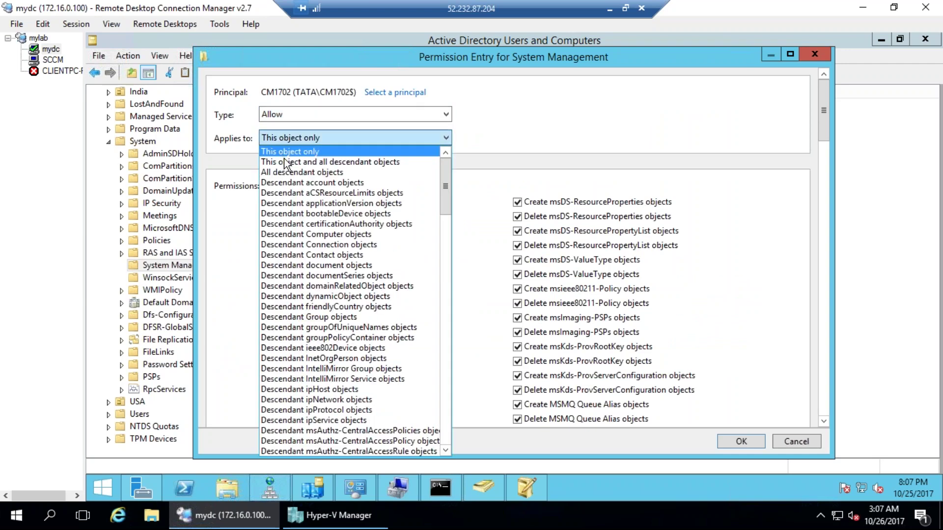
{"action": "left_click", "coordinate": [286, 162]}
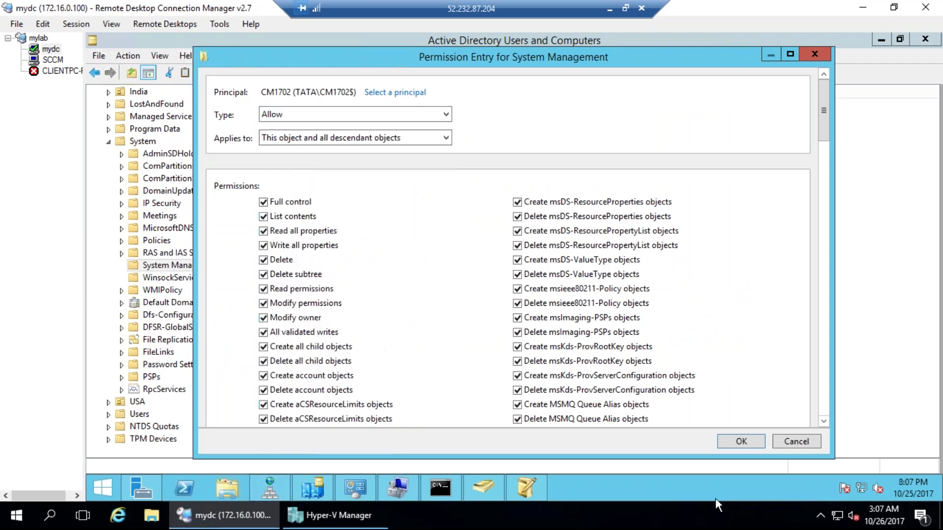
{"action": "left_click", "coordinate": [743, 441]}
{"action": "left_click", "coordinate": [631, 426]}
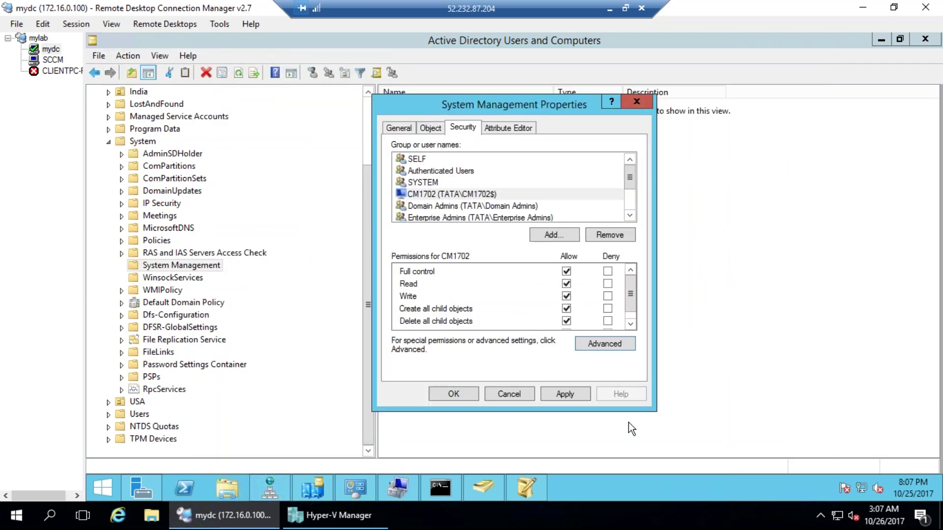
{"action": "left_click", "coordinate": [453, 394]}
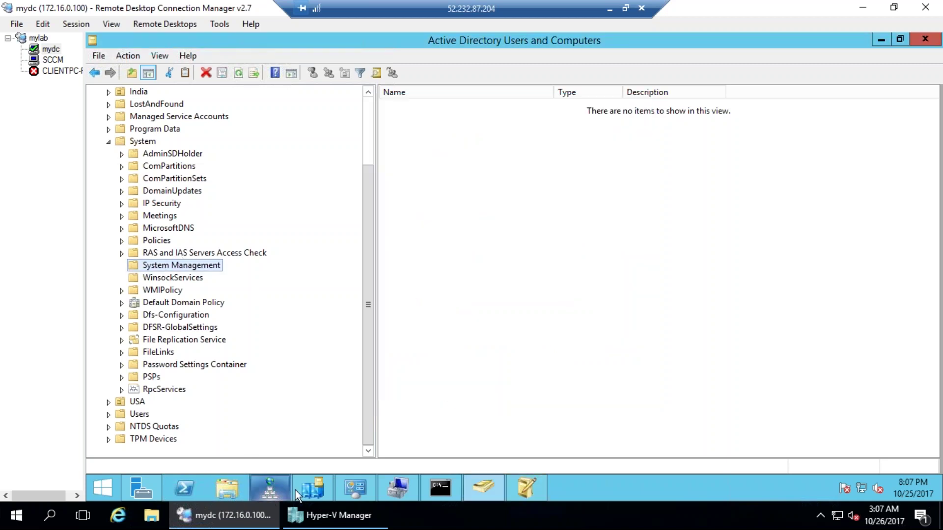
On the SCCM server, browse to C:\SC_Configmgr_SCEP_1702\SMSSETUP\BIN\I386 and select extadsch
{"action": "left_click", "coordinate": [218, 487]}
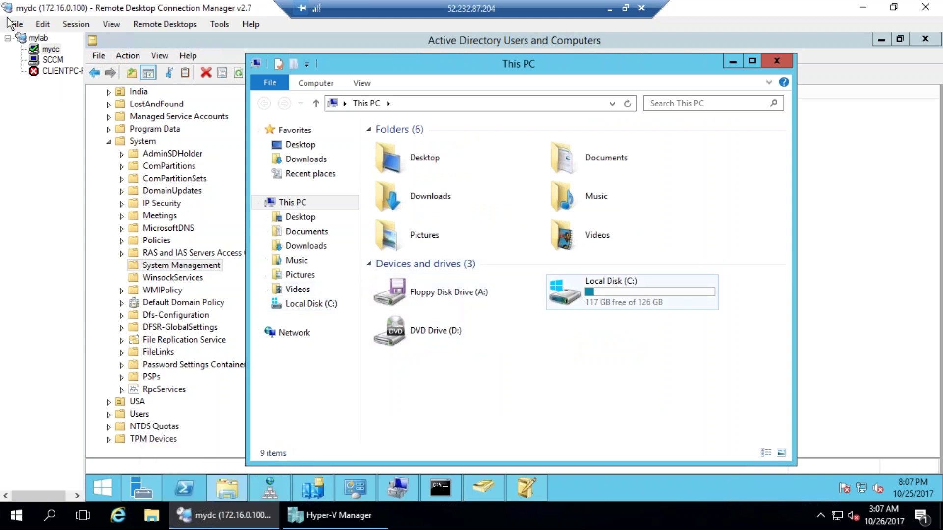
{"action": "left_click", "coordinate": [53, 61]}
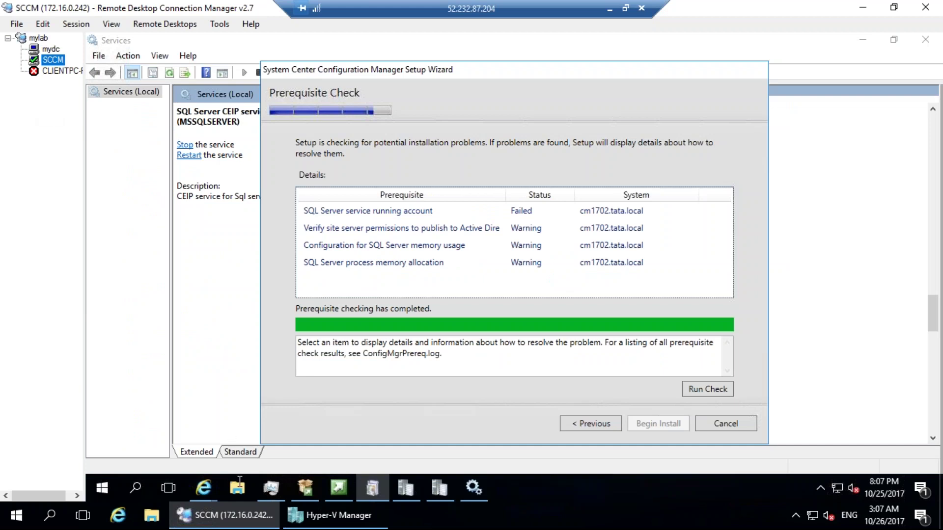
{"action": "left_click", "coordinate": [237, 490]}
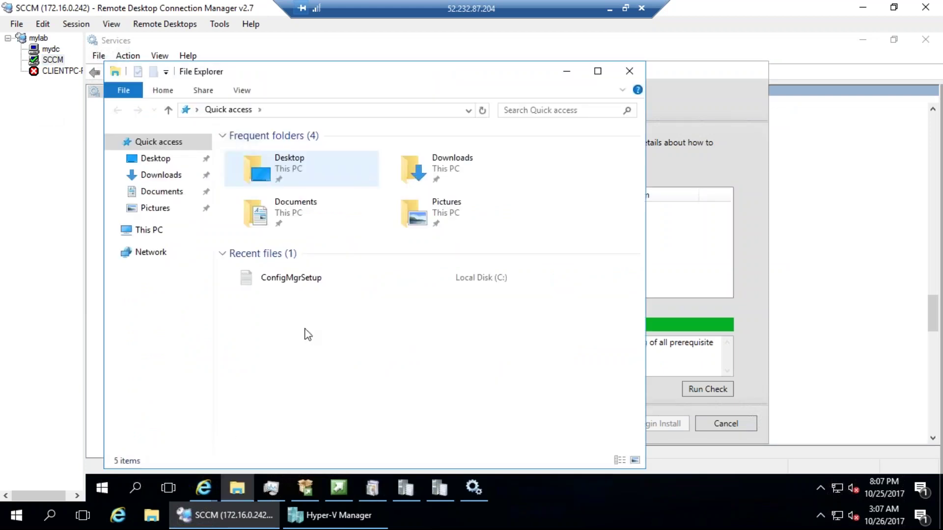
{"action": "left_click", "coordinate": [150, 231]}
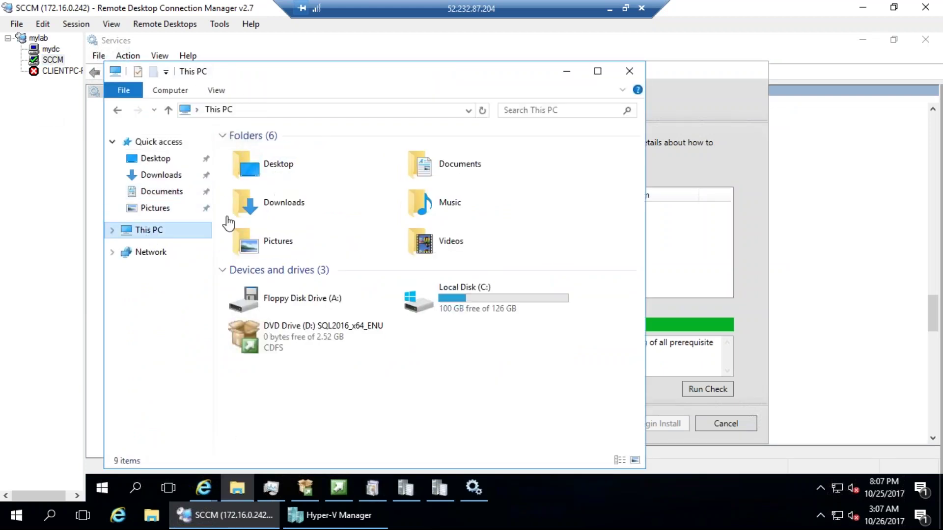
{"action": "double_click", "coordinate": [524, 303]}
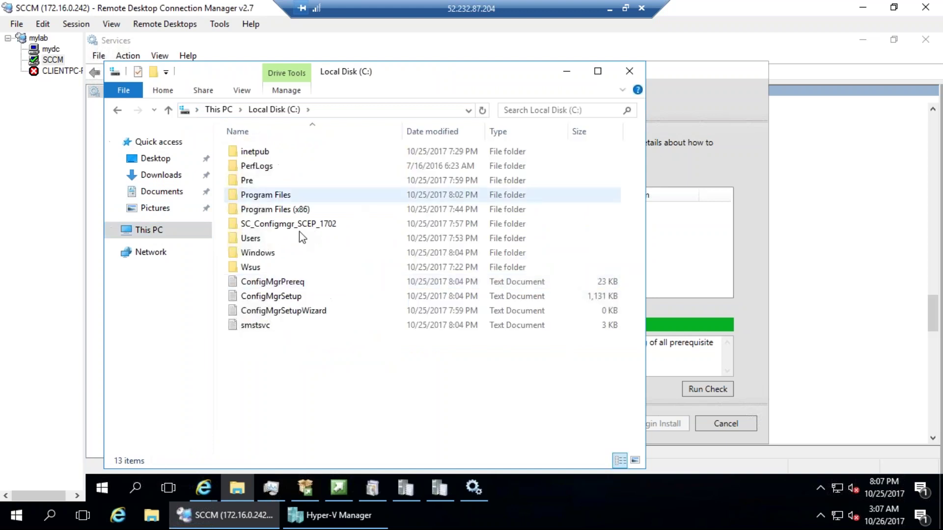
{"action": "double_click", "coordinate": [273, 225]}
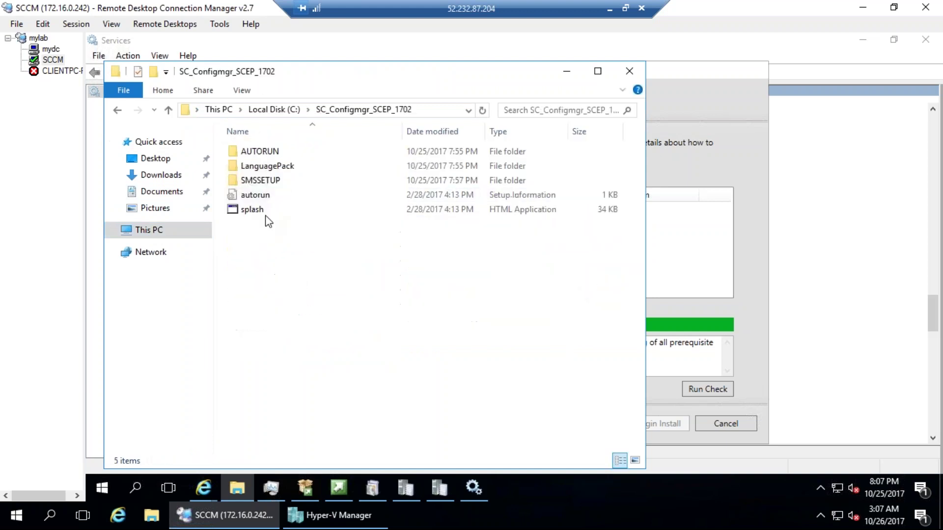
{"action": "left_click", "coordinate": [259, 182]}
{"action": "double_click", "coordinate": [259, 181]}
{"action": "left_click", "coordinate": [248, 167]}
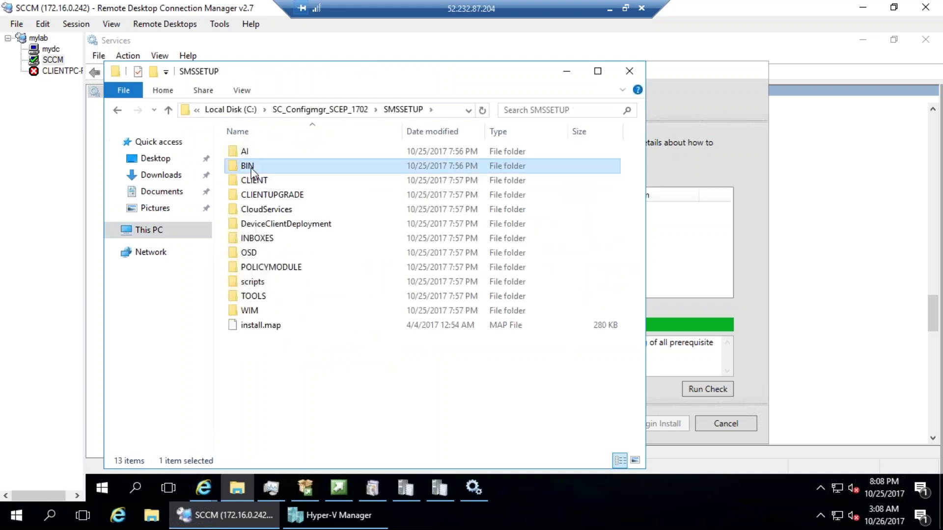
{"action": "double_click", "coordinate": [248, 167]}
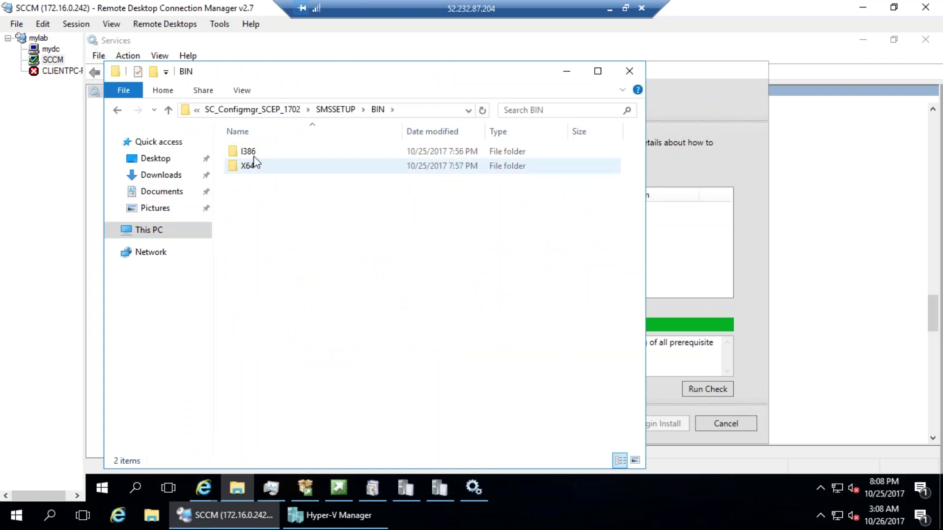
{"action": "double_click", "coordinate": [254, 155]}
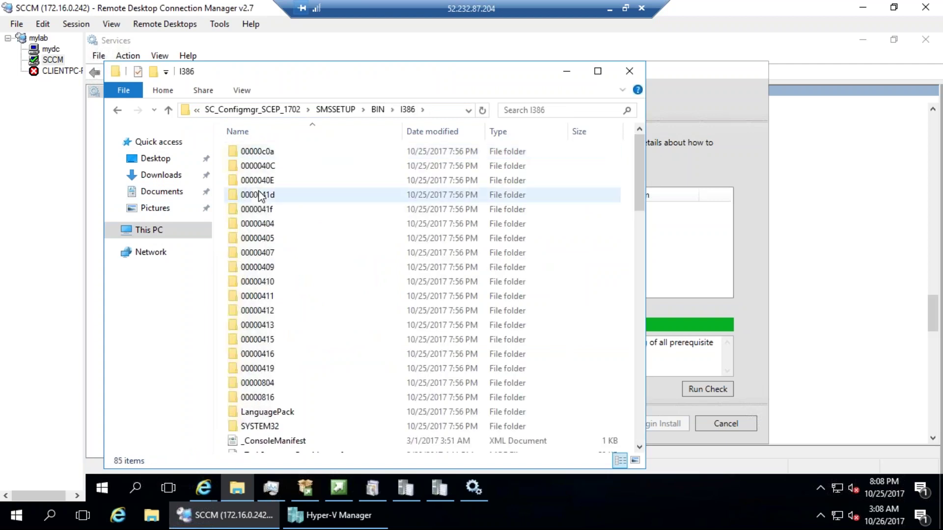
{"action": "key", "text": "e"}
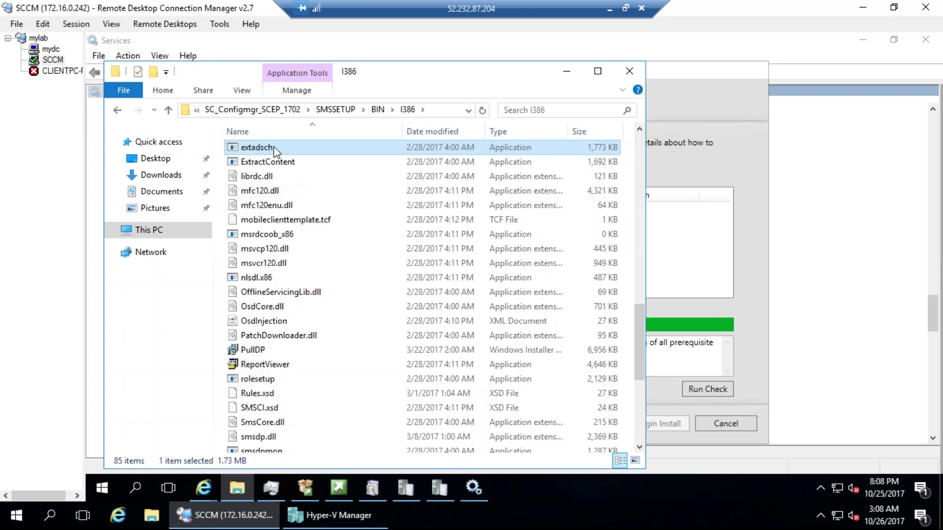
Paste extadsch into mydc's Downloads folder and run it as administrator
{"action": "left_click", "coordinate": [51, 49]}
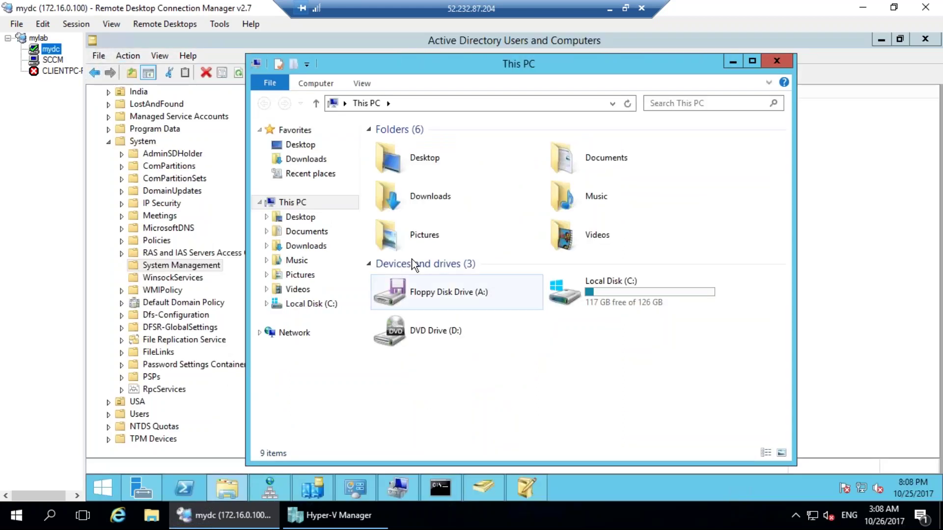
{"action": "left_click", "coordinate": [305, 159]}
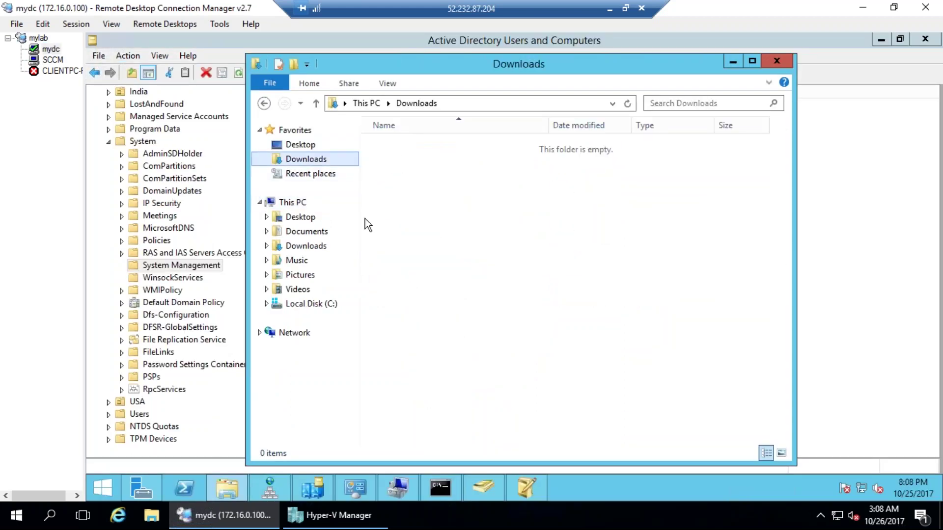
{"action": "key", "text": "ctrl+v"}
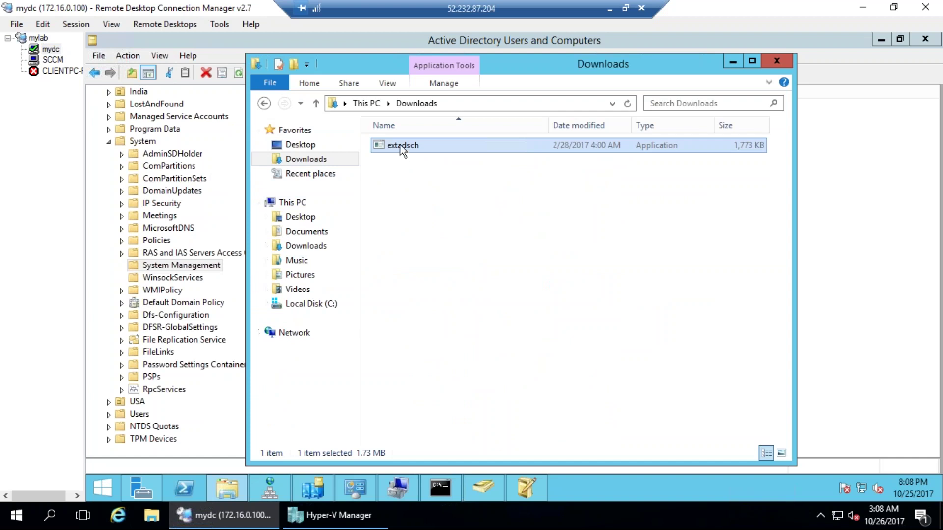
{"action": "right_click", "coordinate": [400, 146]}
{"action": "left_click", "coordinate": [441, 167]}
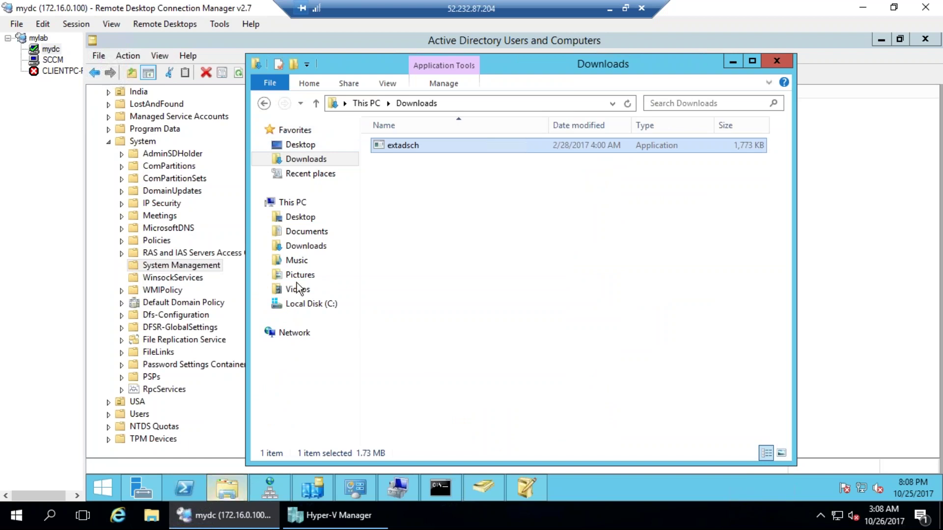
Open the ExtADSch log from C: and review the schema extension run entries
{"action": "left_click", "coordinate": [309, 304]}
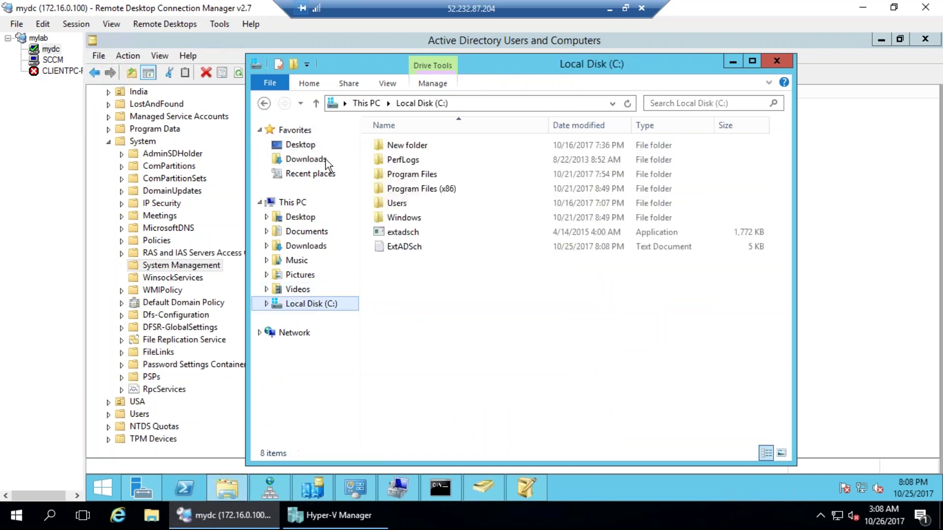
{"action": "double_click", "coordinate": [410, 247]}
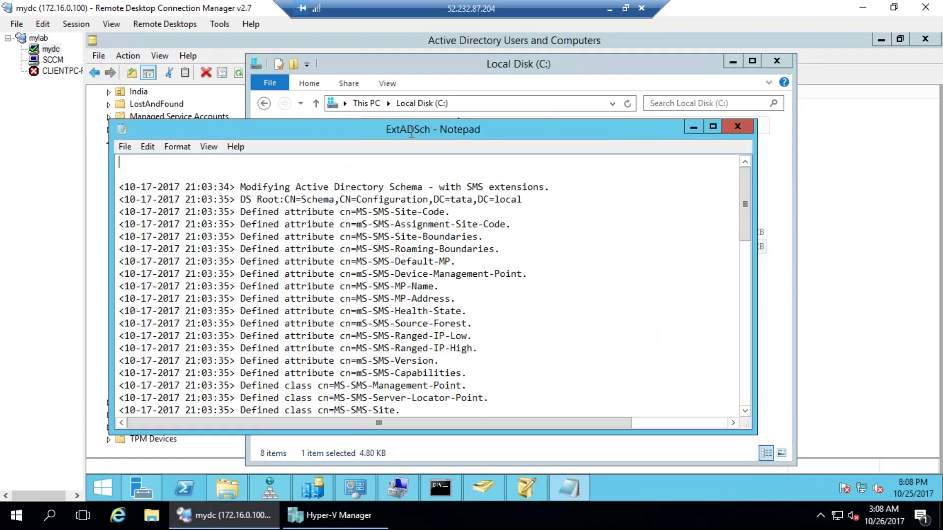
{"action": "double_click", "coordinate": [411, 130]}
{"action": "scroll", "coordinate": [410, 301], "scroll_direction": "down", "scroll_amount": 13}
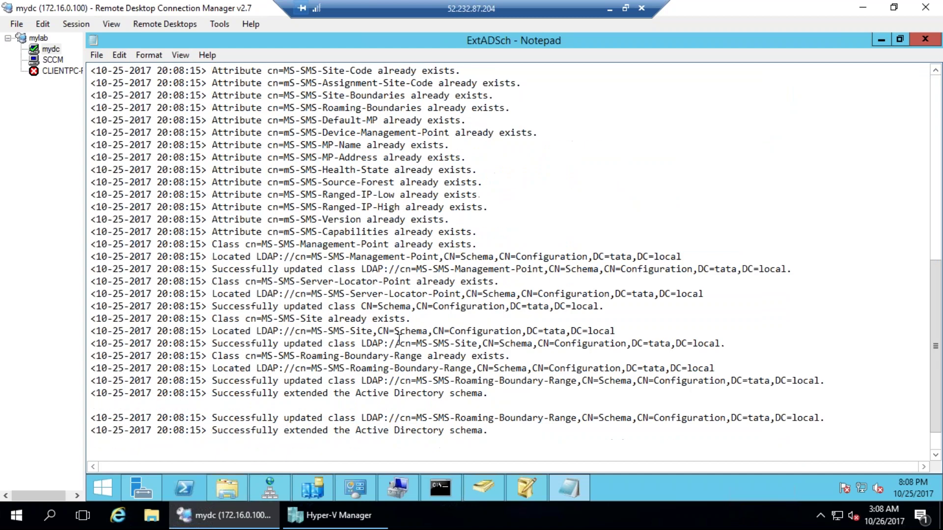
{"action": "left_click_drag", "start_coordinate": [364, 107], "coordinate": [400, 430]}
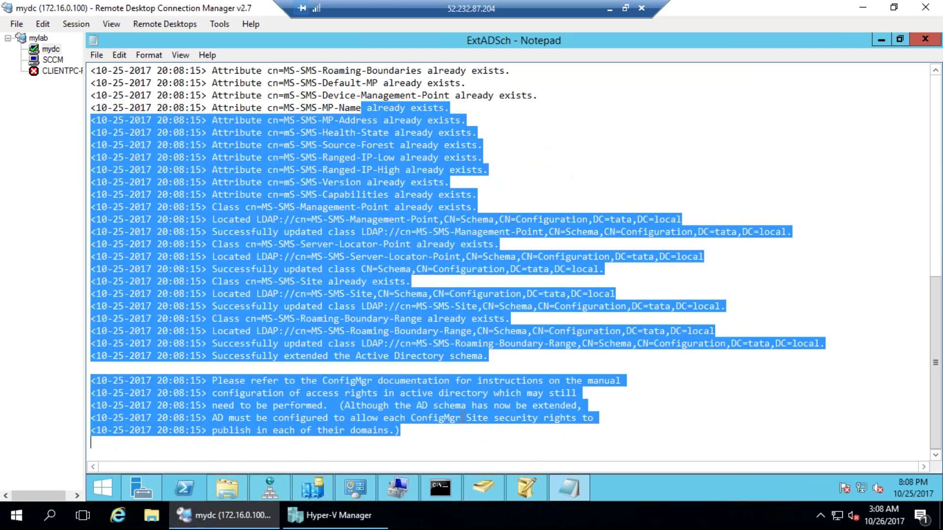
{"action": "scroll", "coordinate": [369, 318], "scroll_direction": "up", "scroll_amount": 15}
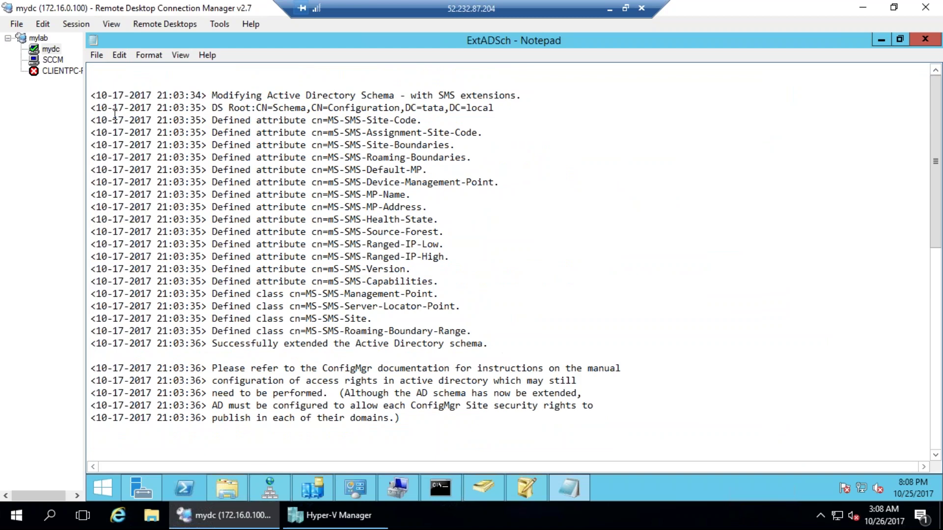
{"action": "left_click_drag", "start_coordinate": [115, 114], "coordinate": [7, 27]}
{"action": "scroll", "coordinate": [542, 333], "scroll_direction": "down", "scroll_amount": 7}
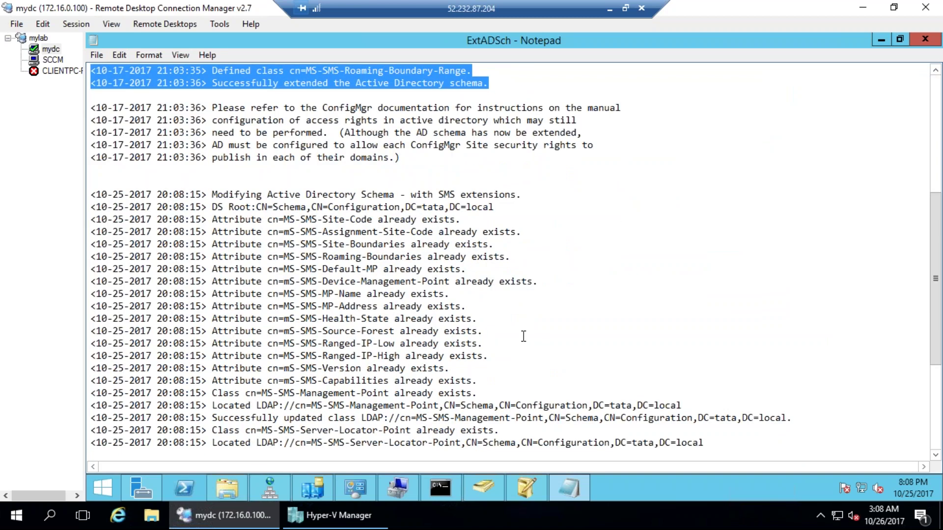
{"action": "left_click_drag", "start_coordinate": [303, 180], "coordinate": [491, 417]}
Close the ExtADSch log and the C: drive window
{"action": "left_click", "coordinate": [389, 331]}
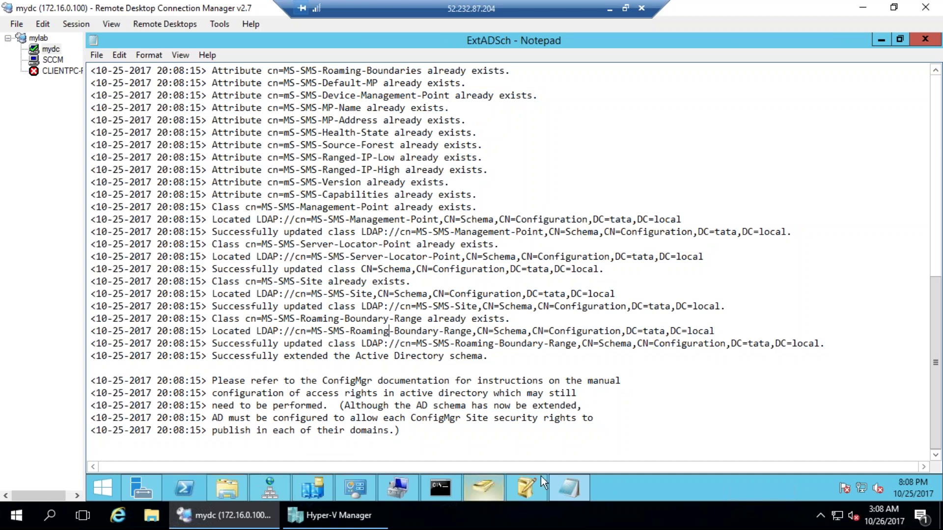
{"action": "right_click", "coordinate": [570, 489]}
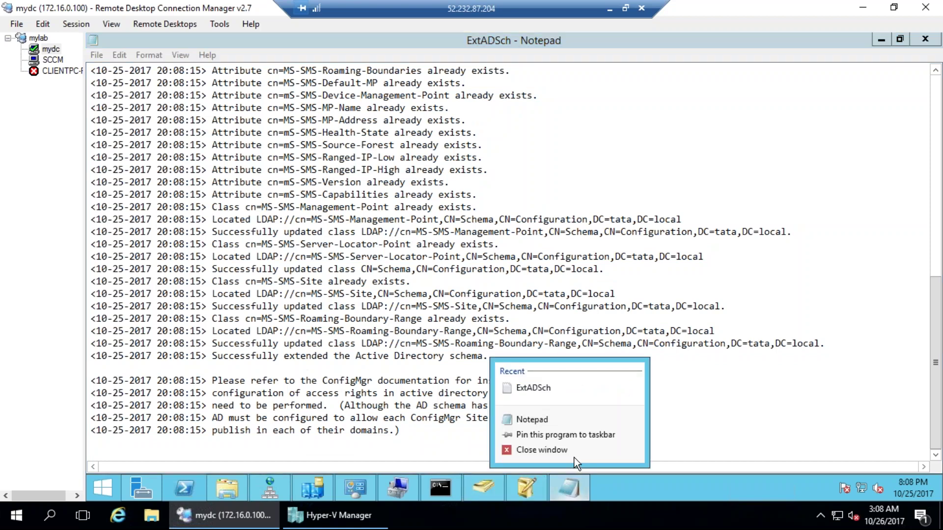
{"action": "left_click", "coordinate": [573, 448]}
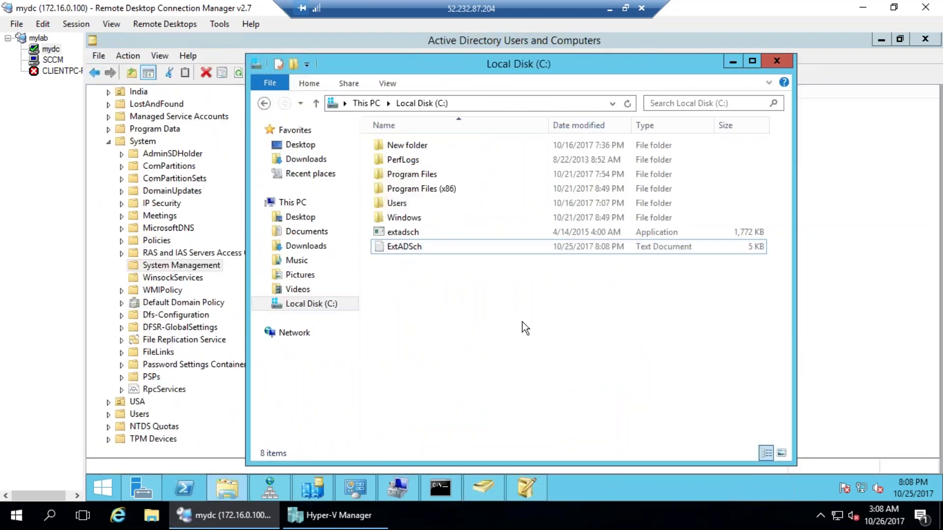
{"action": "key", "text": "alt+F4"}
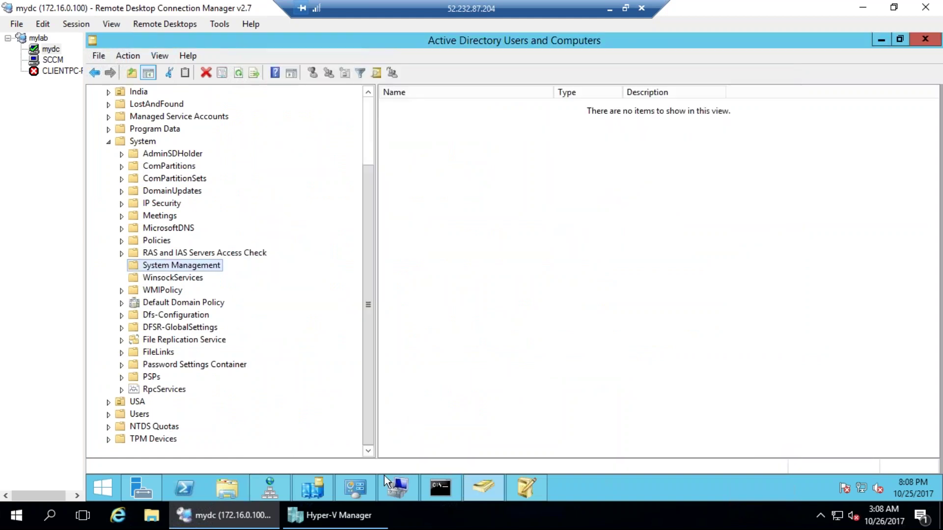
In the SCCM session, read the service account, site server permissions and memory warning details
{"action": "left_click", "coordinate": [60, 62]}
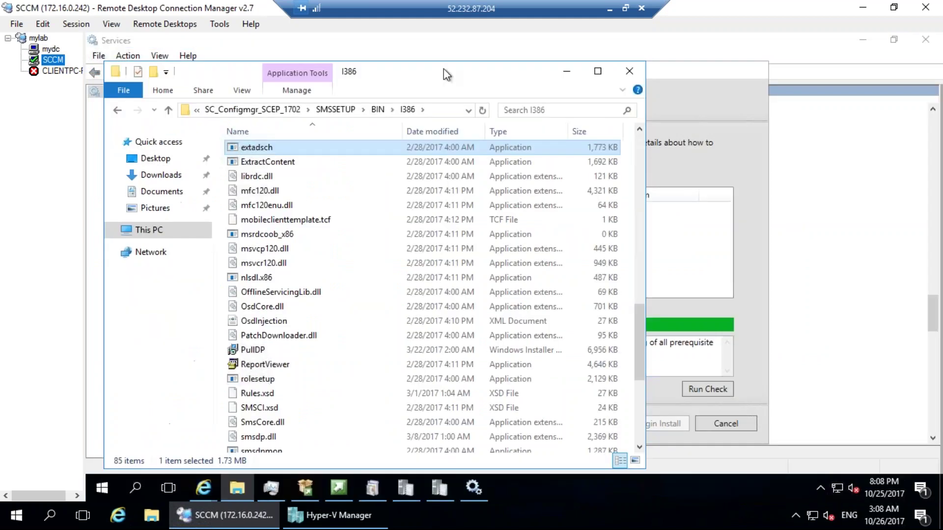
{"action": "left_click", "coordinate": [727, 283]}
{"action": "left_click", "coordinate": [439, 213]}
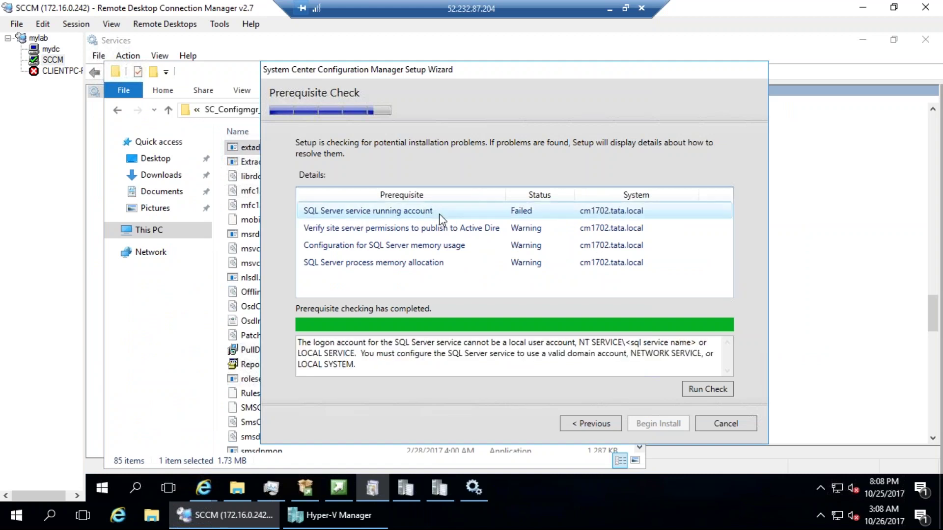
{"action": "left_click", "coordinate": [395, 230]}
{"action": "left_click", "coordinate": [422, 250]}
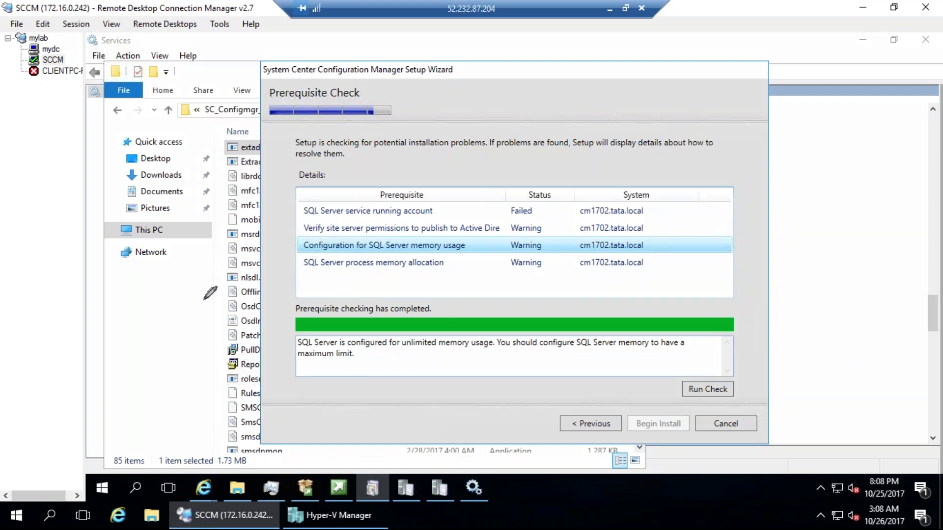
Draw pen annotations over the prerequisite check results, then clear them
{"action": "mouse_move", "coordinate": [183, 269]}
{"action": "left_mouse_down"}
{"action": "mouse_move", "coordinate": [196, 316]}
{"action": "mouse_move", "coordinate": [233, 293]}
{"action": "left_mouse_up"}
{"action": "left_click_drag", "start_coordinate": [215, 250], "coordinate": [251, 293]}
{"action": "left_click_drag", "start_coordinate": [254, 252], "coordinate": [273, 293]}
{"action": "mouse_move", "coordinate": [261, 223]}
{"action": "left_mouse_down"}
{"action": "mouse_move", "coordinate": [331, 282]}
{"action": "mouse_move", "coordinate": [289, 279]}
{"action": "left_mouse_up"}
{"action": "mouse_move", "coordinate": [233, 457]}
{"action": "left_mouse_down"}
{"action": "mouse_move", "coordinate": [377, 396]}
{"action": "mouse_move", "coordinate": [377, 376]}
{"action": "left_mouse_up"}
{"action": "mouse_move", "coordinate": [429, 461]}
{"action": "left_mouse_down"}
{"action": "mouse_move", "coordinate": [457, 359]}
{"action": "mouse_move", "coordinate": [484, 193]}
{"action": "left_mouse_up"}
{"action": "left_click_drag", "start_coordinate": [445, 137], "coordinate": [460, 158]}
{"action": "left_click_drag", "start_coordinate": [474, 125], "coordinate": [440, 172]}
{"action": "left_click_drag", "start_coordinate": [475, 118], "coordinate": [501, 103]}
{"action": "left_click_drag", "start_coordinate": [497, 112], "coordinate": [506, 136]}
{"action": "left_click_drag", "start_coordinate": [543, 83], "coordinate": [543, 134]}
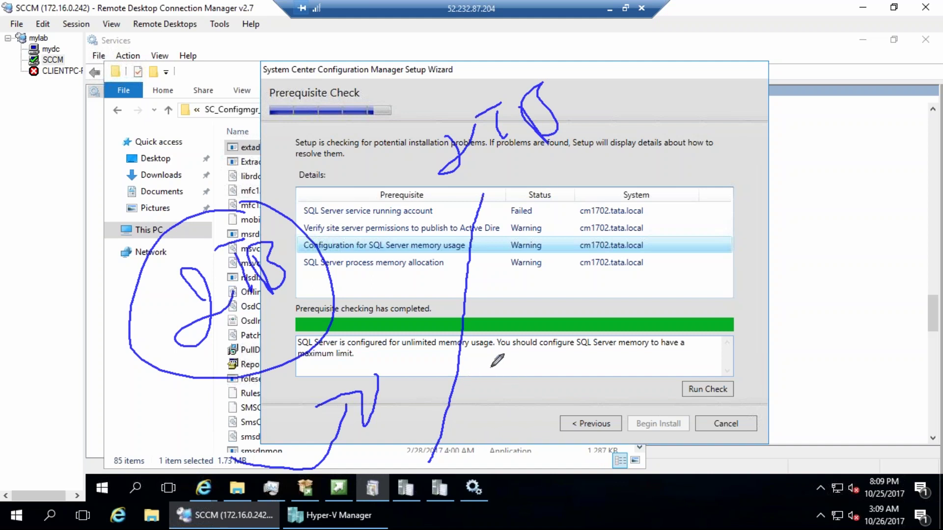
{"action": "left_click_drag", "start_coordinate": [511, 361], "coordinate": [494, 373]}
{"action": "mouse_move", "coordinate": [498, 303]}
{"action": "left_mouse_down"}
{"action": "mouse_move", "coordinate": [513, 342]}
{"action": "mouse_move", "coordinate": [535, 324]}
{"action": "left_mouse_up"}
{"action": "mouse_move", "coordinate": [530, 265]}
{"action": "left_mouse_down"}
{"action": "mouse_move", "coordinate": [501, 243]}
{"action": "mouse_move", "coordinate": [499, 275]}
{"action": "left_mouse_up"}
{"action": "mouse_move", "coordinate": [539, 248]}
{"action": "left_mouse_down"}
{"action": "mouse_move", "coordinate": [553, 237]}
{"action": "mouse_move", "coordinate": [574, 275]}
{"action": "left_mouse_up"}
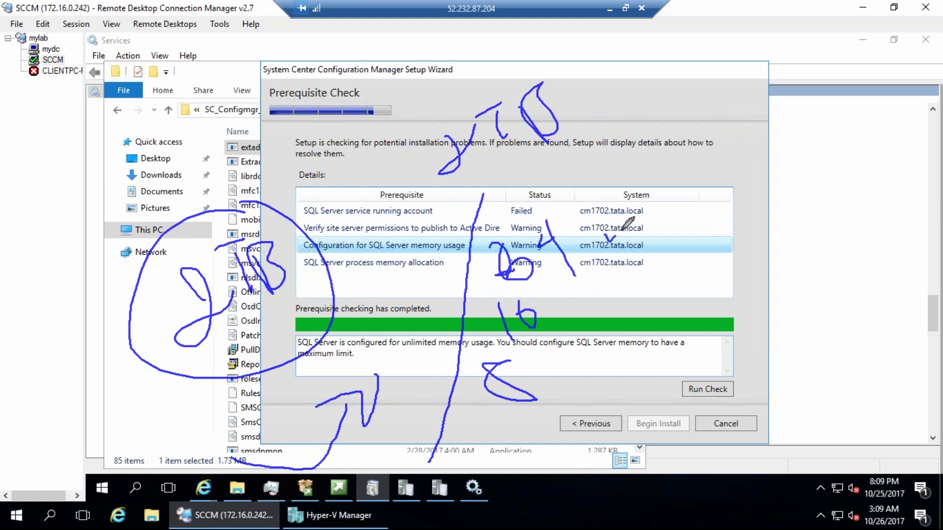
{"action": "left_click_drag", "start_coordinate": [605, 234], "coordinate": [643, 207]}
{"action": "left_click_drag", "start_coordinate": [600, 298], "coordinate": [661, 275]}
{"action": "left_click_drag", "start_coordinate": [586, 382], "coordinate": [640, 364]}
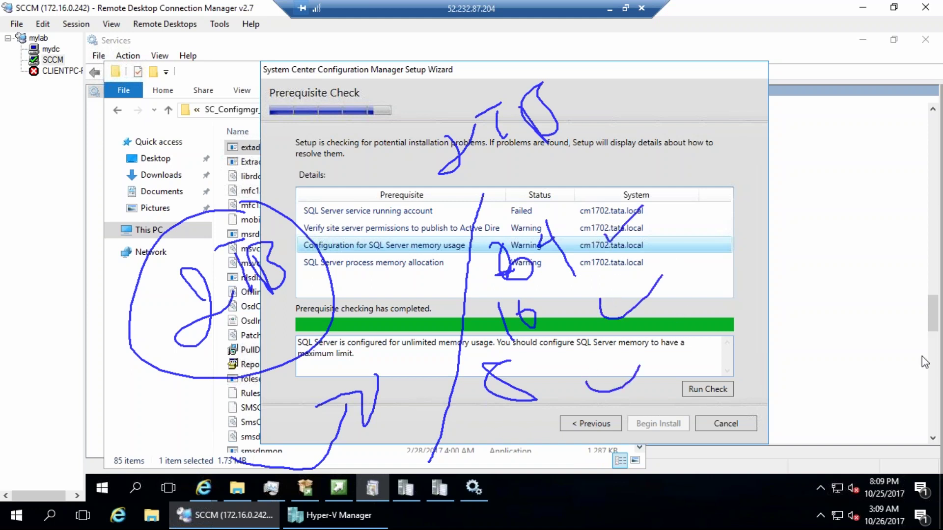
{"action": "key", "text": "Escape"}
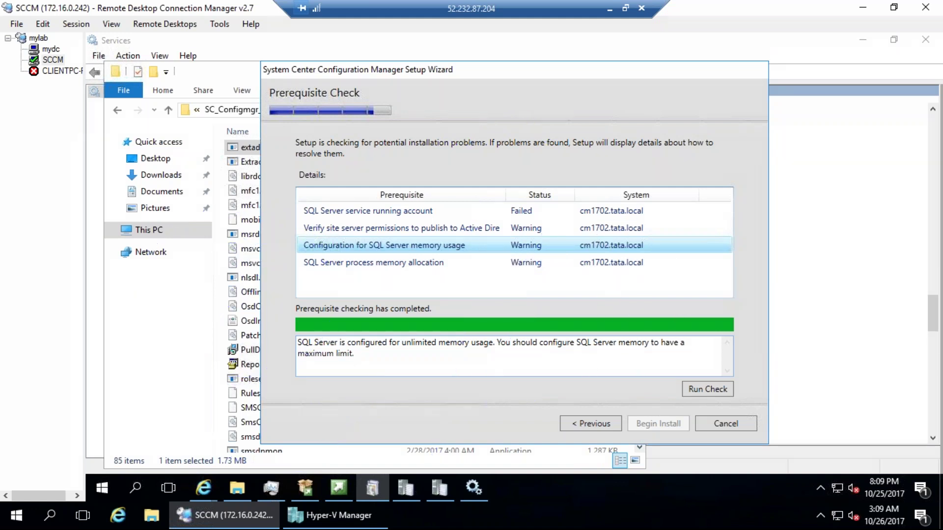
Check the SQL memory warnings, noting the 4 GB minimum, and re-run the prerequisite check
{"action": "left_click", "coordinate": [376, 263]}
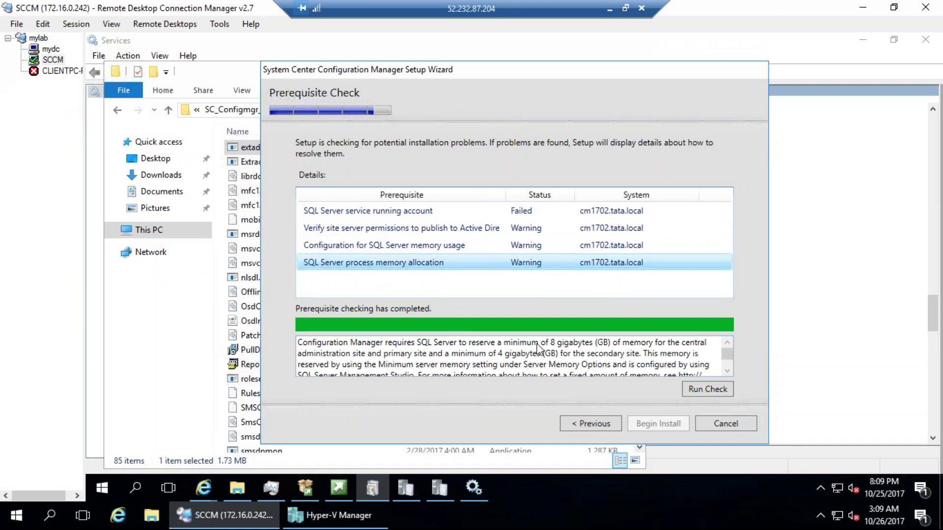
{"action": "left_click_drag", "start_coordinate": [499, 354], "coordinate": [589, 355]}
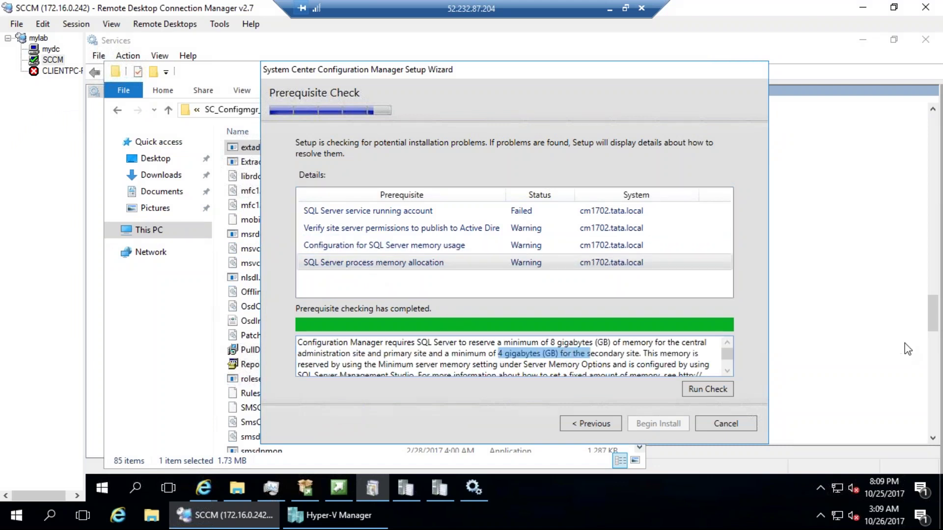
{"action": "left_click", "coordinate": [394, 246]}
{"action": "left_click", "coordinate": [387, 262]}
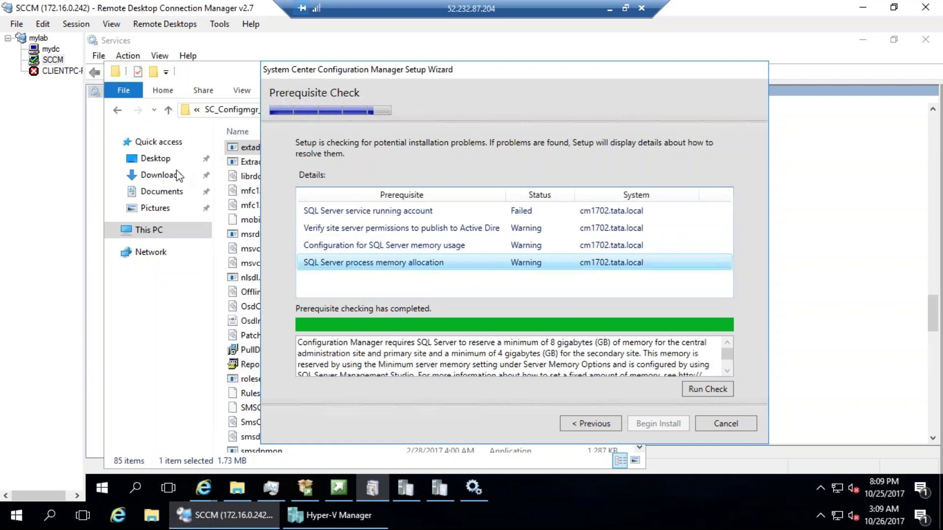
{"action": "left_click", "coordinate": [714, 390]}
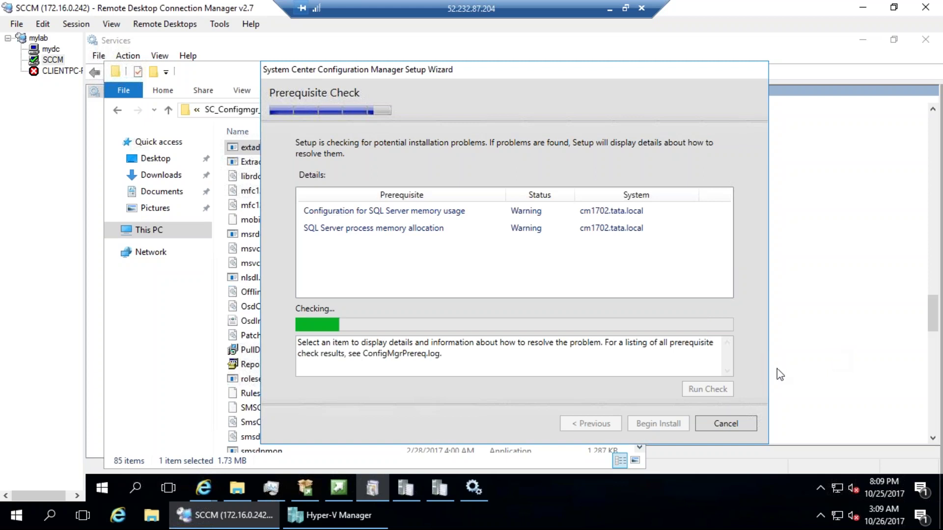
Read the remaining SQL memory usage warning, then begin the Configuration Manager installation
{"action": "left_click", "coordinate": [393, 211]}
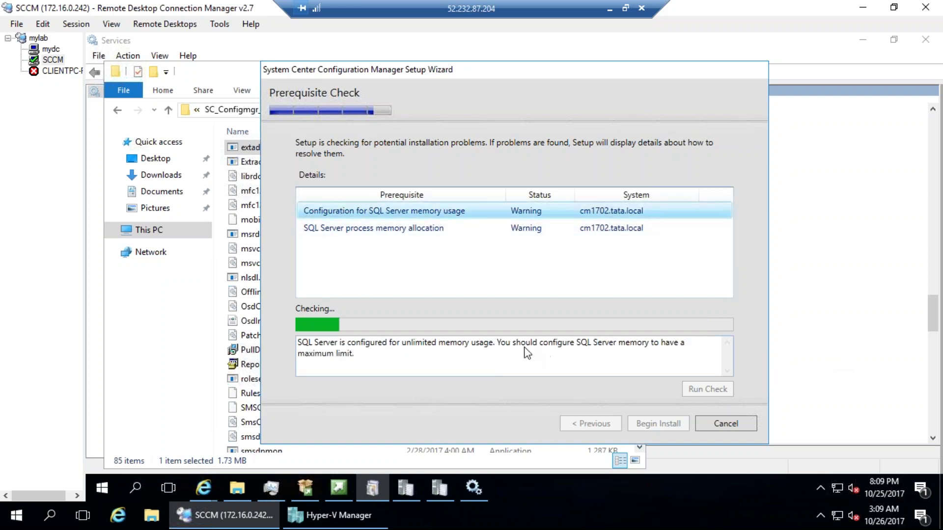
{"action": "left_click_drag", "start_coordinate": [489, 342], "coordinate": [694, 347]}
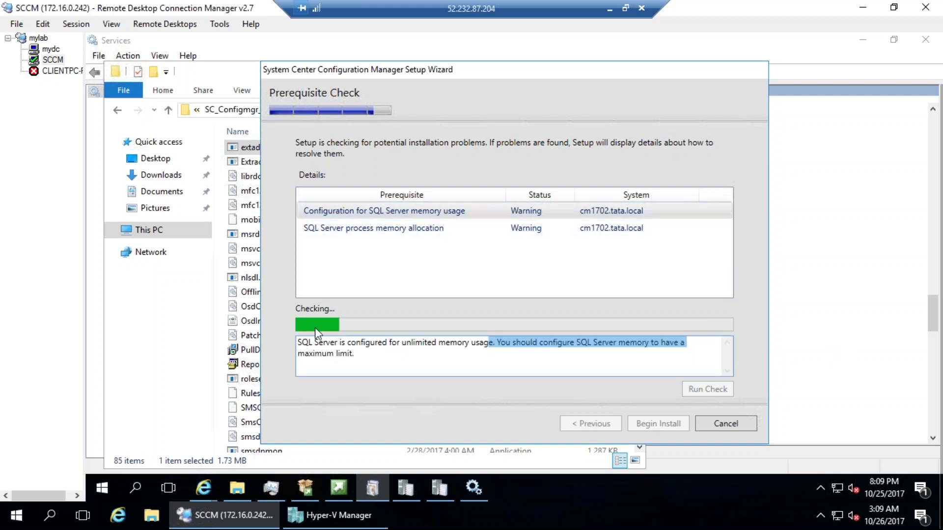
{"action": "key", "text": "ctrl+a"}
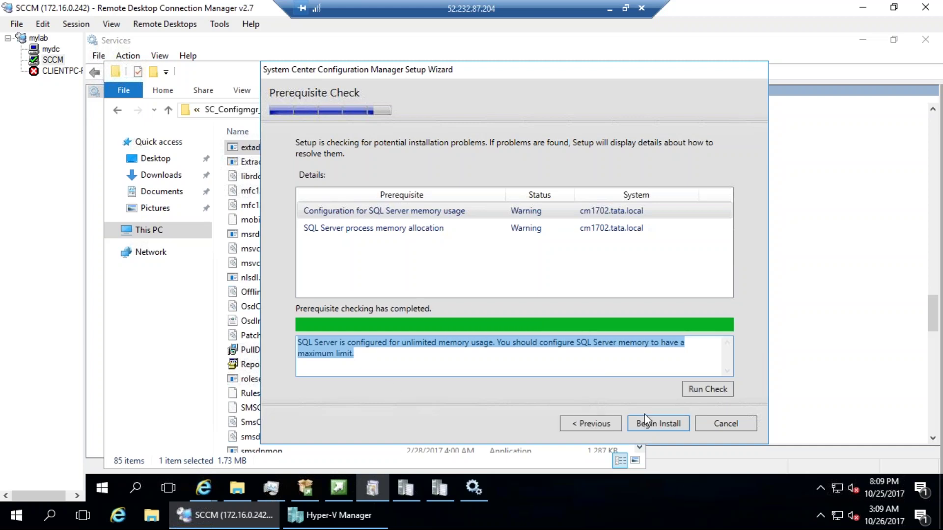
{"action": "key", "text": "Return"}
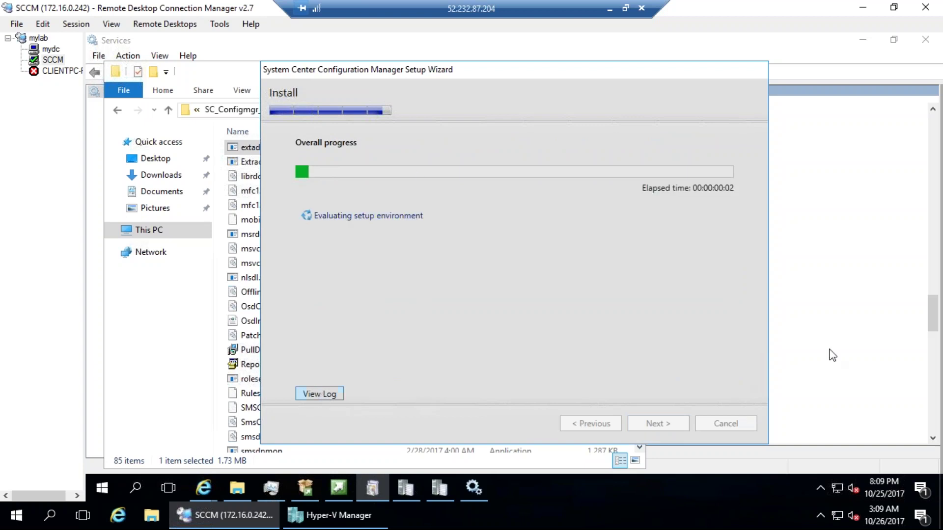
Handwrite an 'SMSCM' note beside the installation progress, then clear the ink
{"action": "mouse_move", "coordinate": [312, 268]}
{"action": "left_mouse_down"}
{"action": "mouse_move", "coordinate": [316, 300]}
{"action": "mouse_move", "coordinate": [300, 319]}
{"action": "left_mouse_up"}
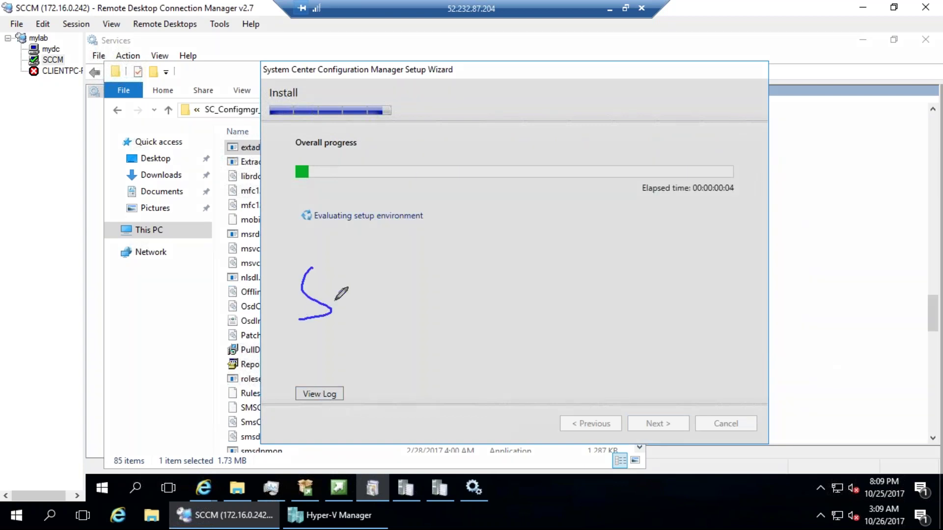
{"action": "mouse_move", "coordinate": [317, 267]}
{"action": "left_mouse_down"}
{"action": "mouse_move", "coordinate": [348, 282]}
{"action": "mouse_move", "coordinate": [388, 278]}
{"action": "left_mouse_up"}
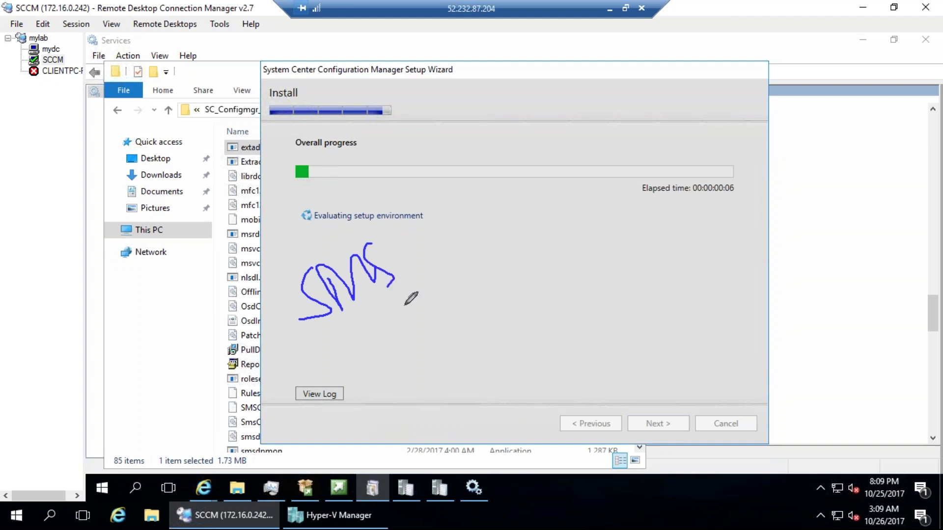
{"action": "mouse_move", "coordinate": [407, 248]}
{"action": "left_mouse_down"}
{"action": "mouse_move", "coordinate": [396, 255]}
{"action": "mouse_move", "coordinate": [425, 252]}
{"action": "mouse_move", "coordinate": [440, 235]}
{"action": "mouse_move", "coordinate": [482, 247]}
{"action": "left_mouse_up"}
{"action": "key", "text": "Escape"}
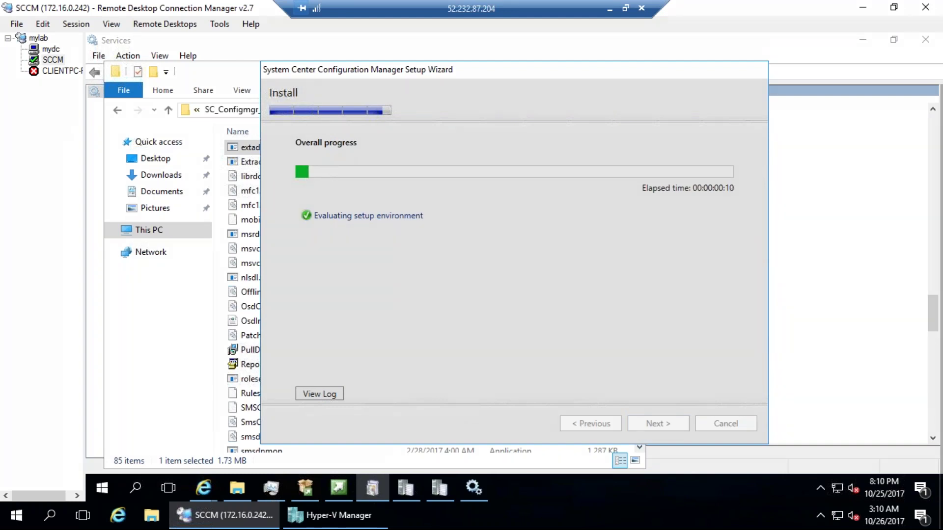
Point out the SSMS-Setup-ENU installer in Downloads, then bring the setup wizard forward
{"action": "left_click", "coordinate": [160, 176]}
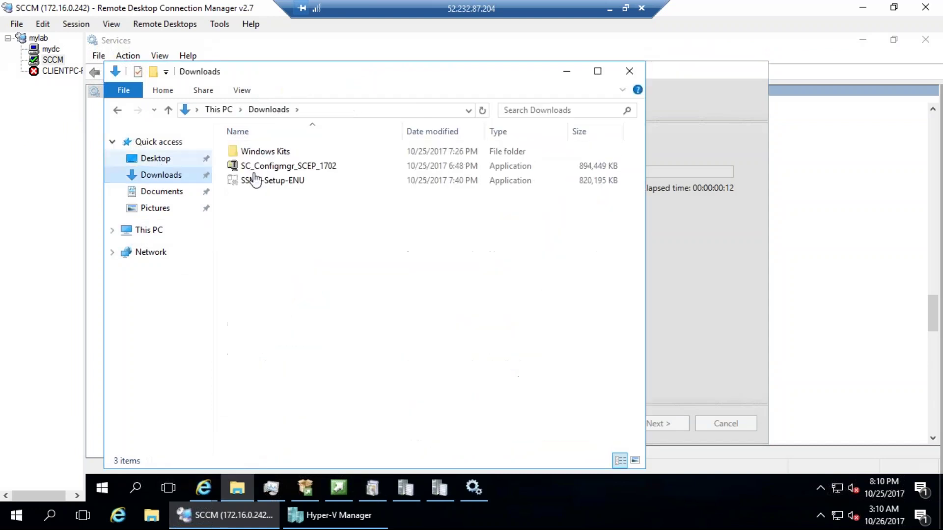
{"action": "left_click", "coordinate": [290, 184]}
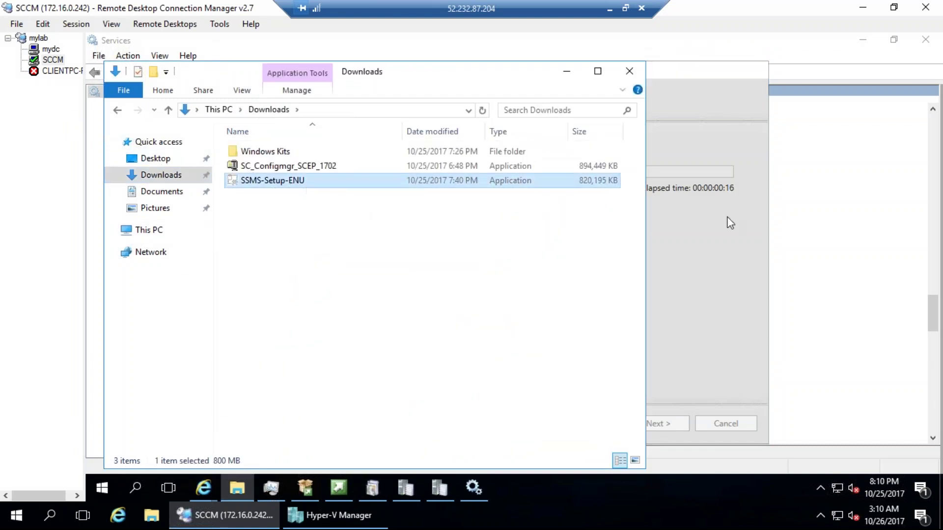
{"action": "left_click", "coordinate": [739, 276]}
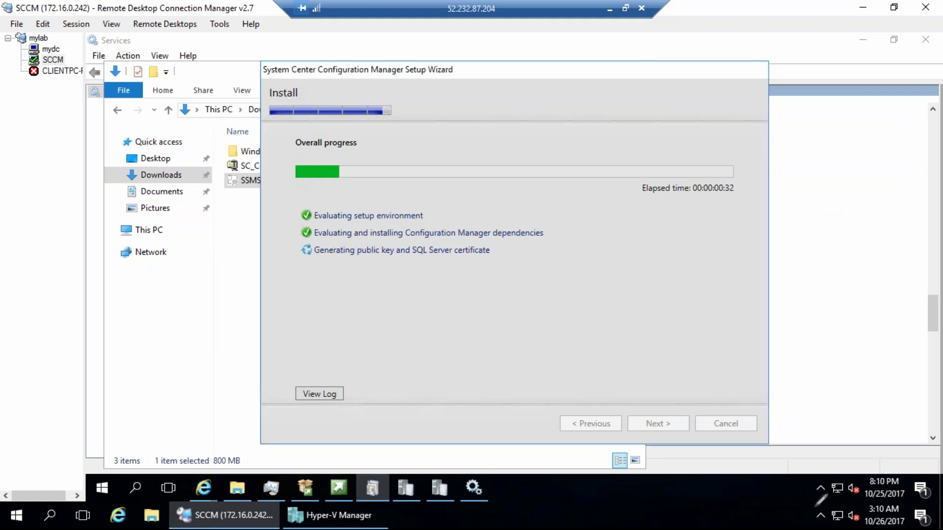
Annotate a note above the overall progress and an arc from Downloads, then clear it
{"action": "left_click_drag", "start_coordinate": [468, 146], "coordinate": [447, 123]}
{"action": "mouse_move", "coordinate": [494, 116]}
{"action": "left_mouse_down"}
{"action": "mouse_move", "coordinate": [475, 123]}
{"action": "mouse_move", "coordinate": [491, 152]}
{"action": "mouse_move", "coordinate": [540, 105]}
{"action": "mouse_move", "coordinate": [578, 95]}
{"action": "left_mouse_up"}
{"action": "mouse_move", "coordinate": [539, 181]}
{"action": "left_mouse_down"}
{"action": "mouse_move", "coordinate": [535, 135]}
{"action": "mouse_move", "coordinate": [580, 125]}
{"action": "mouse_move", "coordinate": [577, 147]}
{"action": "mouse_move", "coordinate": [596, 132]}
{"action": "left_mouse_up"}
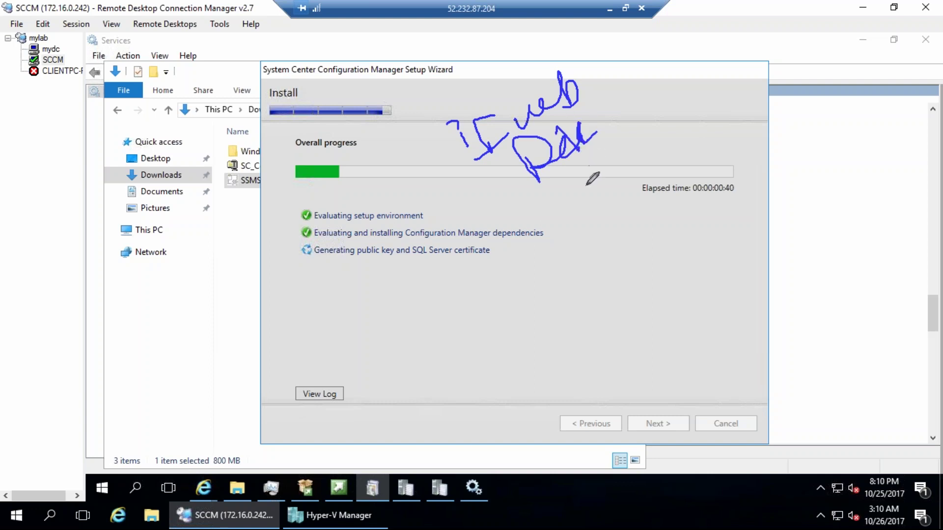
{"action": "left_click", "coordinate": [559, 197]}
{"action": "mouse_move", "coordinate": [157, 230]}
{"action": "left_mouse_down"}
{"action": "mouse_move", "coordinate": [209, 125]}
{"action": "mouse_move", "coordinate": [294, 138]}
{"action": "mouse_move", "coordinate": [322, 165]}
{"action": "mouse_move", "coordinate": [304, 115]}
{"action": "left_mouse_up"}
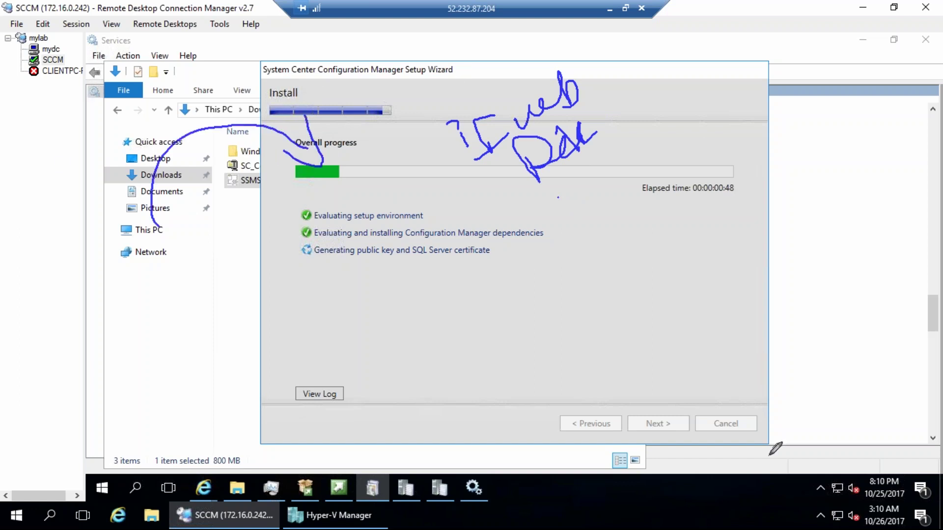
{"action": "key", "text": "Escape"}
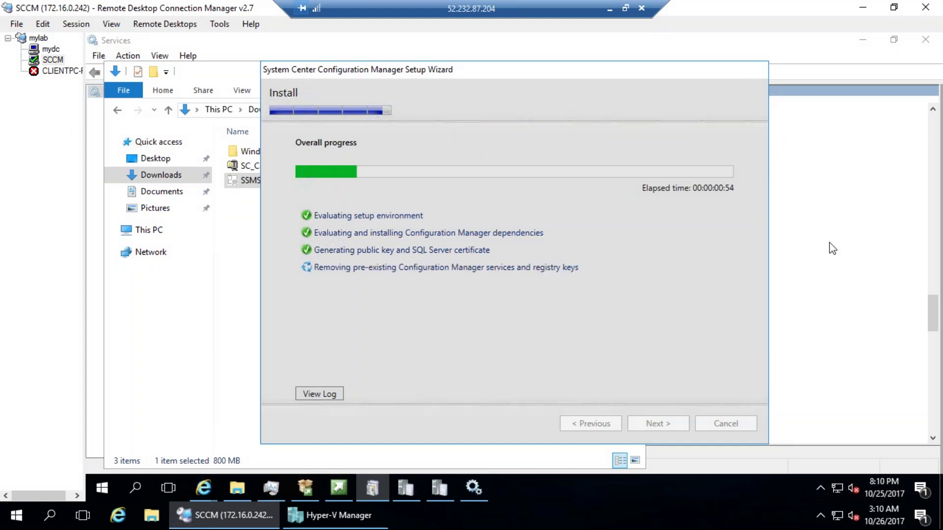
Circle a handwritten estimate below the setup steps with an arrow from the progress bar, then clear it
{"action": "key", "text": "ctrl+2"}
{"action": "mouse_move", "coordinate": [426, 333]}
{"action": "left_mouse_down"}
{"action": "mouse_move", "coordinate": [487, 351]}
{"action": "mouse_move", "coordinate": [507, 318]}
{"action": "mouse_move", "coordinate": [540, 326]}
{"action": "mouse_move", "coordinate": [556, 317]}
{"action": "mouse_move", "coordinate": [618, 318]}
{"action": "left_mouse_up"}
{"action": "left_click", "coordinate": [627, 296]}
{"action": "mouse_move", "coordinate": [635, 284]}
{"action": "left_mouse_down"}
{"action": "mouse_move", "coordinate": [562, 244]}
{"action": "mouse_move", "coordinate": [593, 295]}
{"action": "left_mouse_up"}
{"action": "mouse_move", "coordinate": [393, 114]}
{"action": "left_mouse_down"}
{"action": "mouse_move", "coordinate": [516, 123]}
{"action": "mouse_move", "coordinate": [501, 308]}
{"action": "left_mouse_up"}
{"action": "mouse_move", "coordinate": [489, 281]}
{"action": "left_mouse_down"}
{"action": "mouse_move", "coordinate": [493, 292]}
{"action": "mouse_move", "coordinate": [542, 290]}
{"action": "left_mouse_up"}
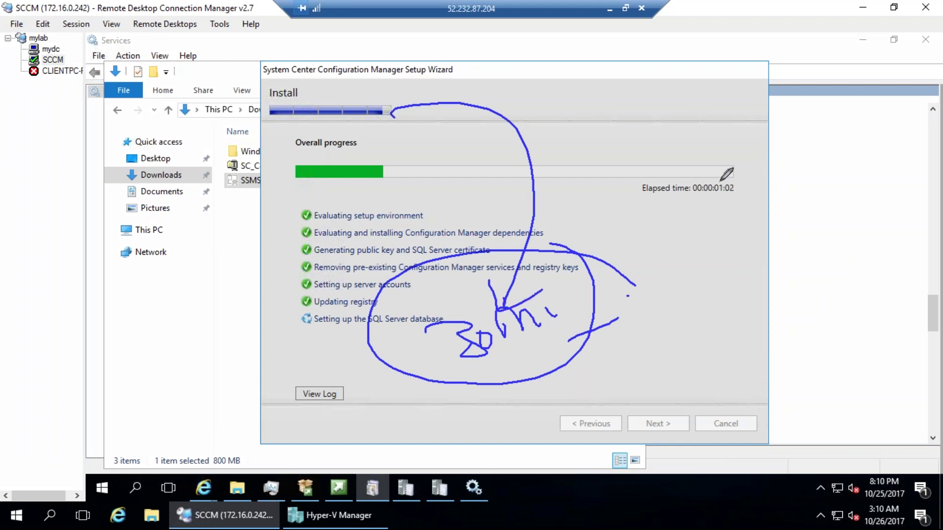
{"action": "key", "text": "Escape"}
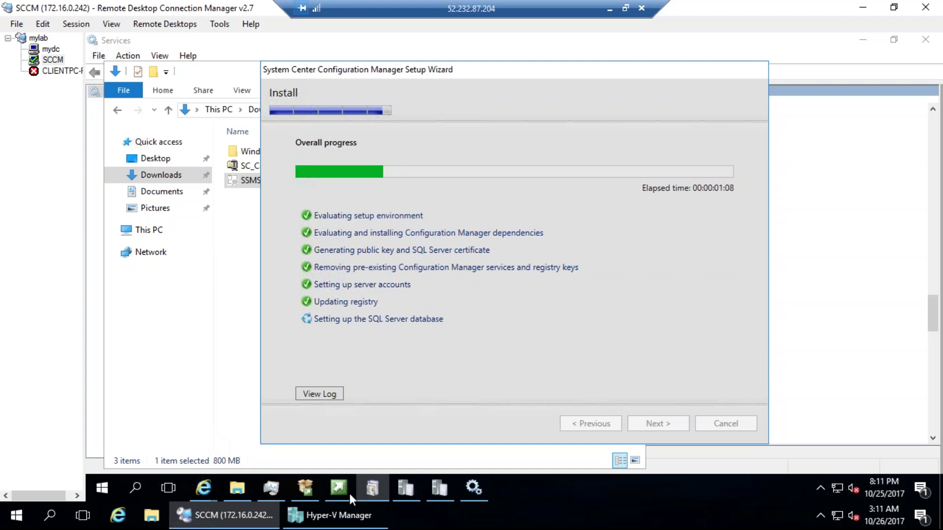
Open ConfigMgrSetup.log showing CM_P01 being created, then move the setup wizard back in front
{"action": "left_click", "coordinate": [410, 491]}
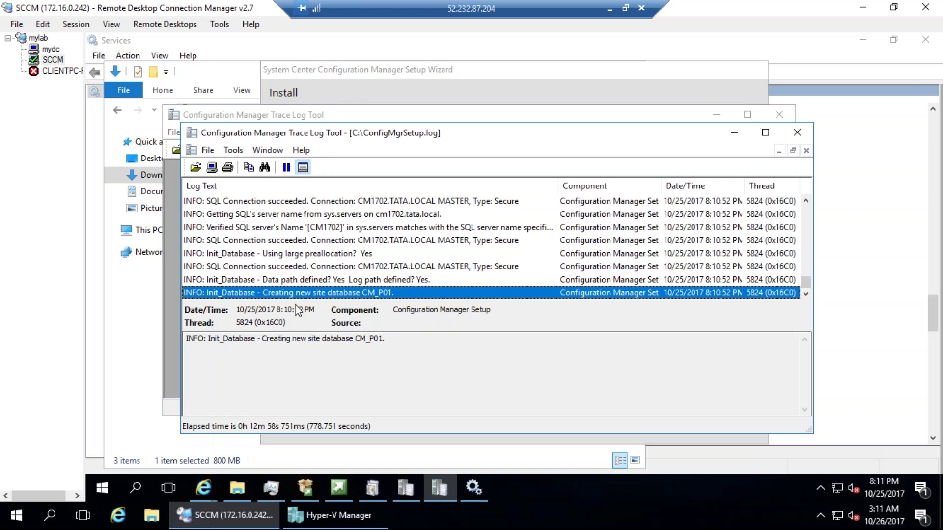
{"action": "left_click", "coordinate": [437, 74]}
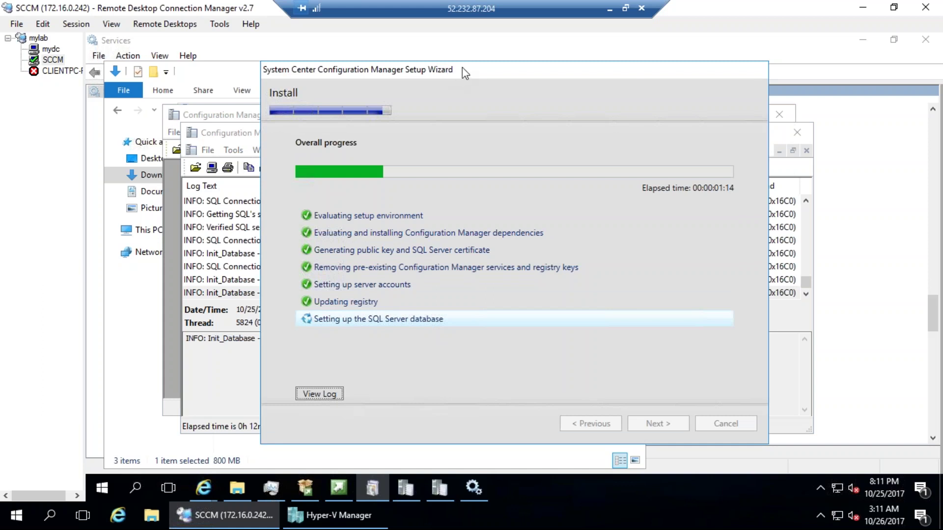
{"action": "left_click_drag", "start_coordinate": [465, 73], "coordinate": [657, 79]}
{"action": "left_click", "coordinate": [457, 253]}
{"action": "left_click", "coordinate": [865, 352]}
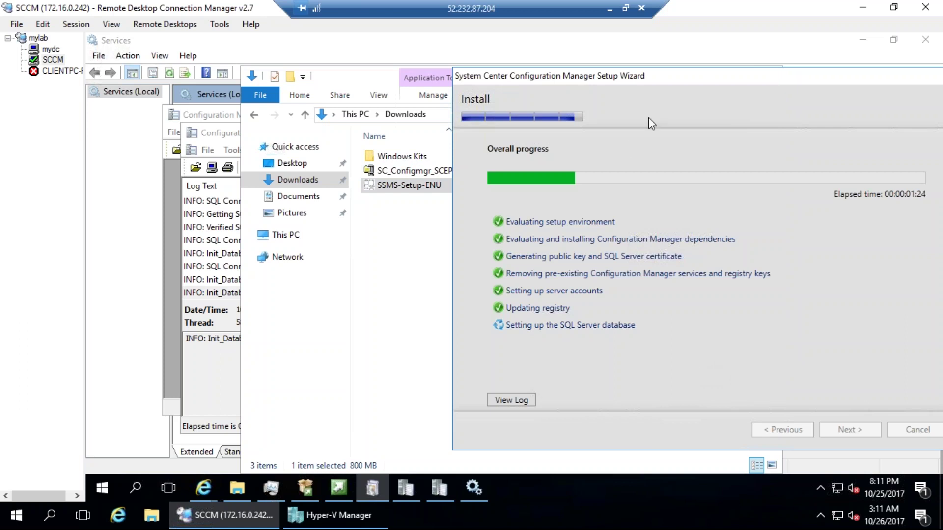
{"action": "left_click_drag", "start_coordinate": [533, 77], "coordinate": [349, 70]}
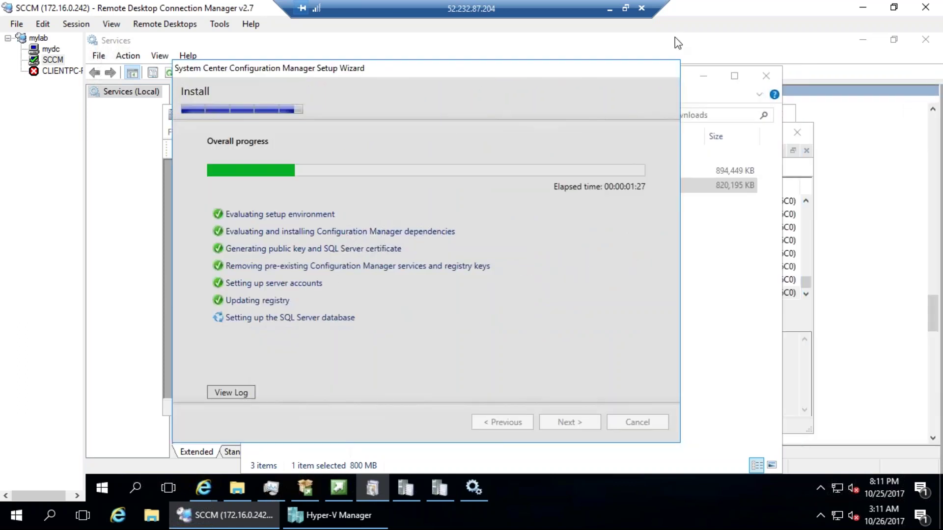